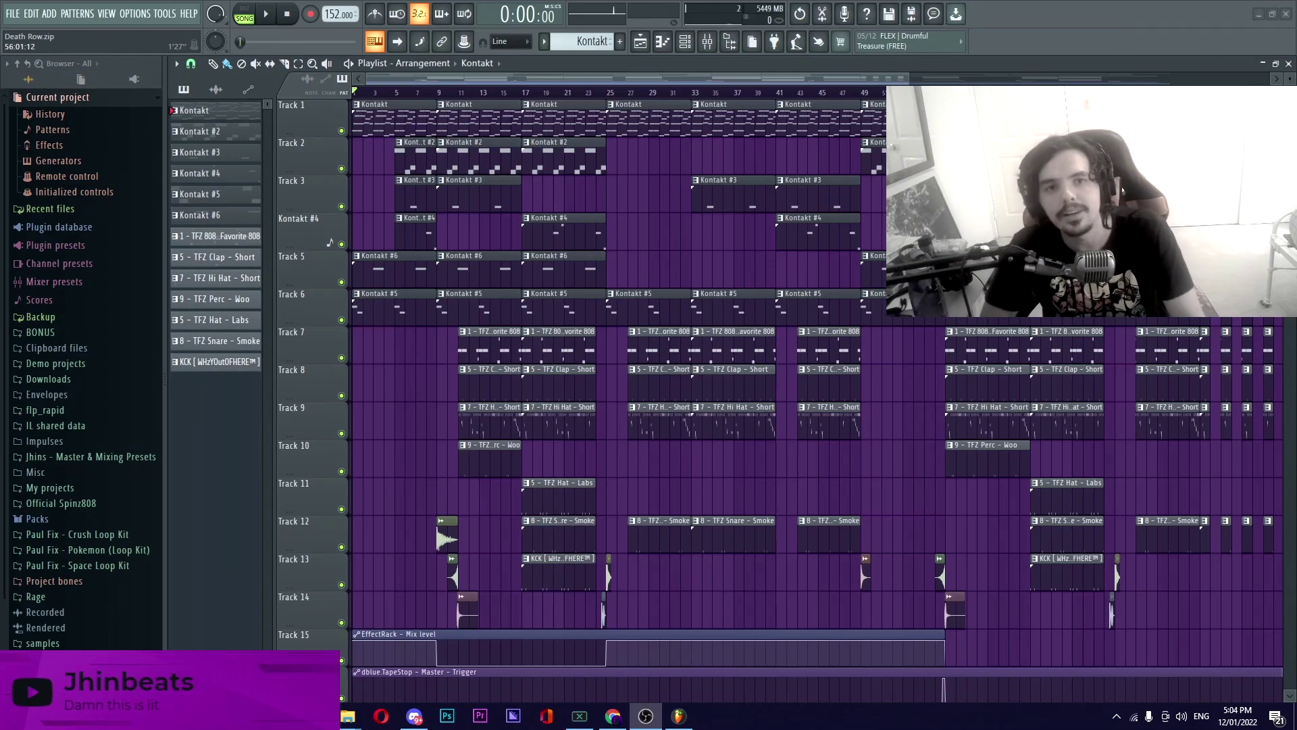
- Inspect the first Kontakt channel's electric guitar instrument and open its melody in the piano roll
drag(908, 79, 1027, 78)
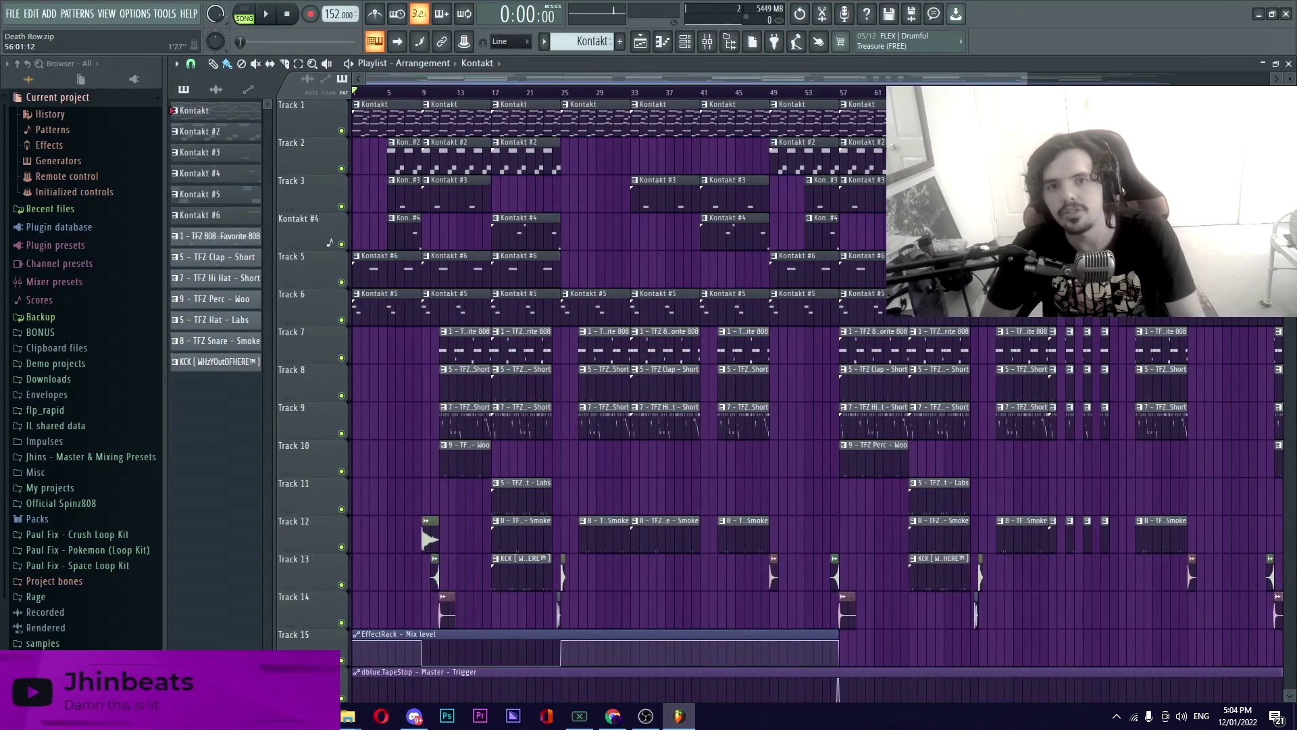
click(684, 42)
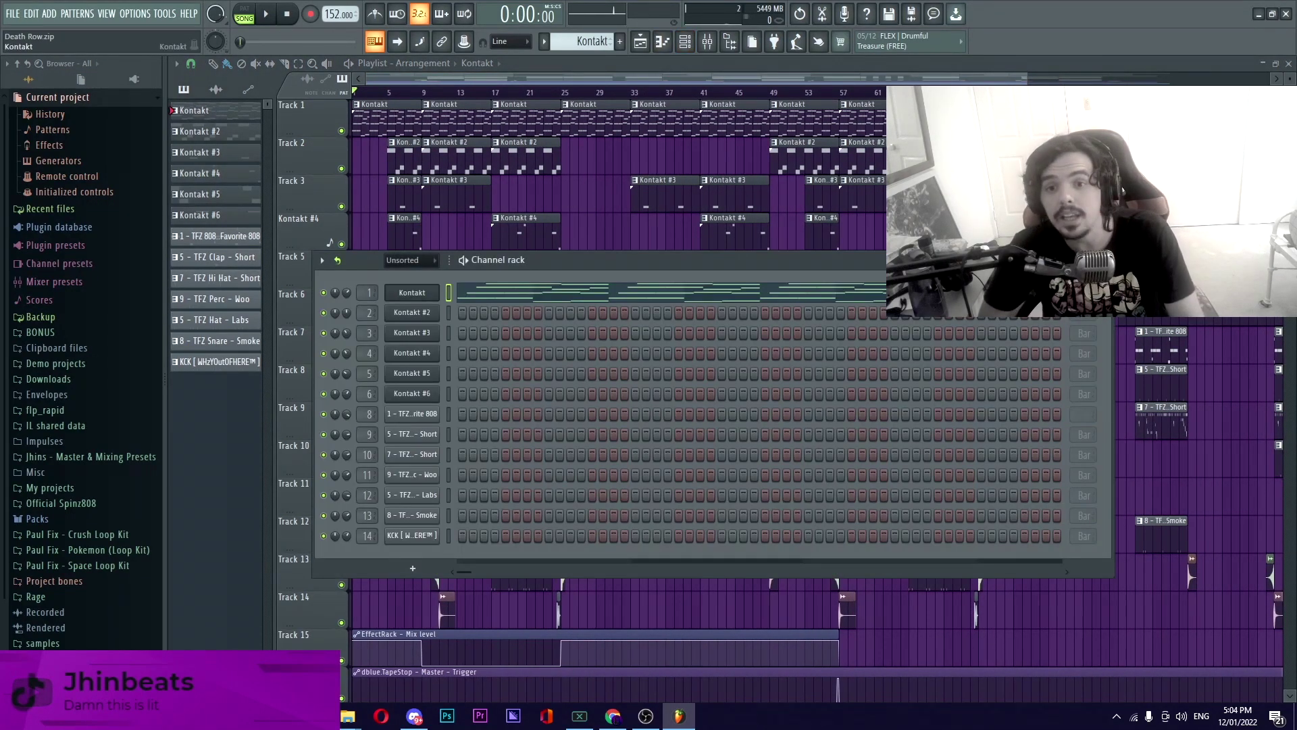
click(412, 292)
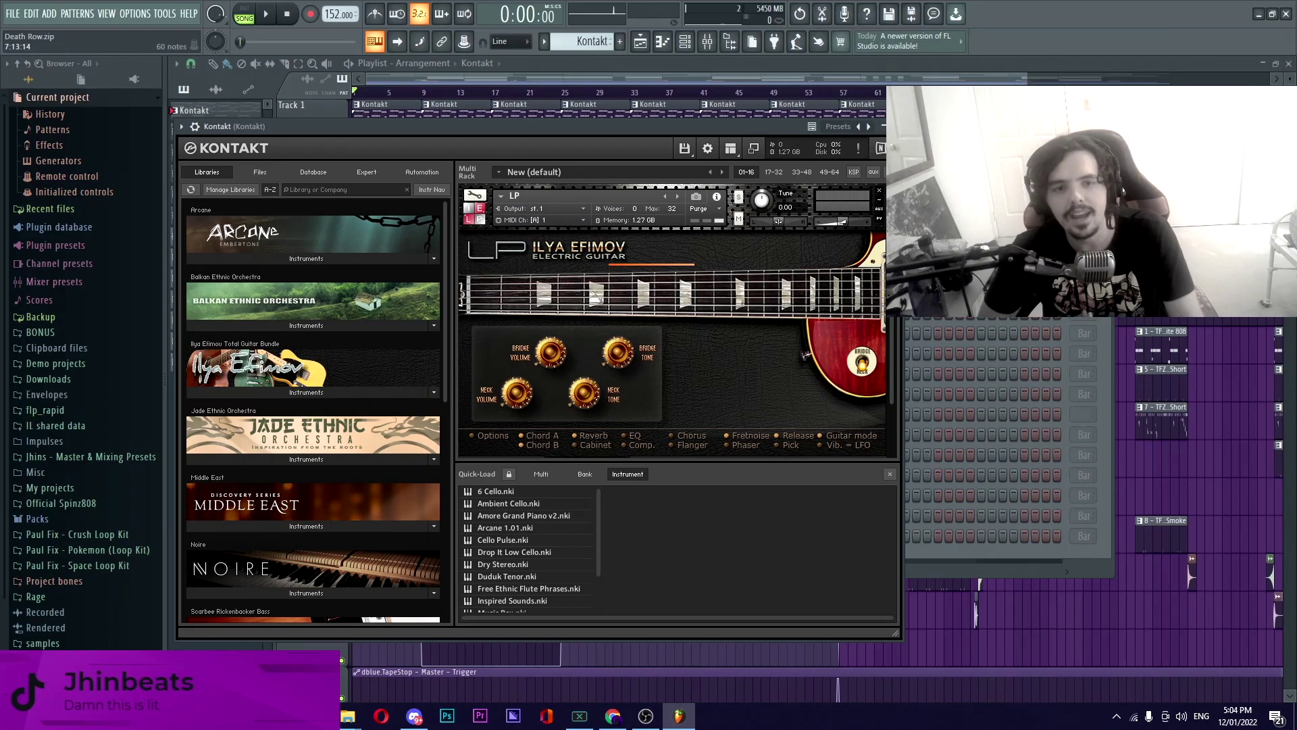
double_click(412, 108)
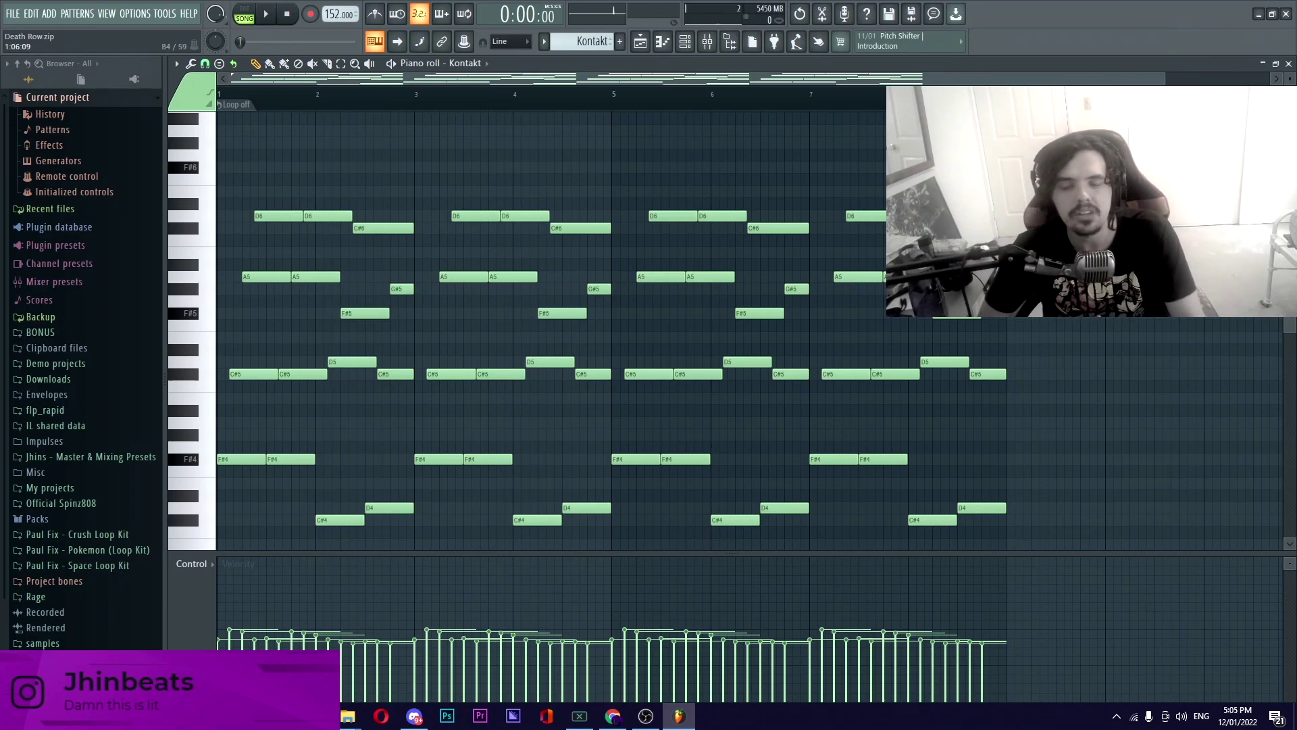
- Try the guitar melody's A5 notes one octave lower, move them back up, and clear the note selection
click(341, 64)
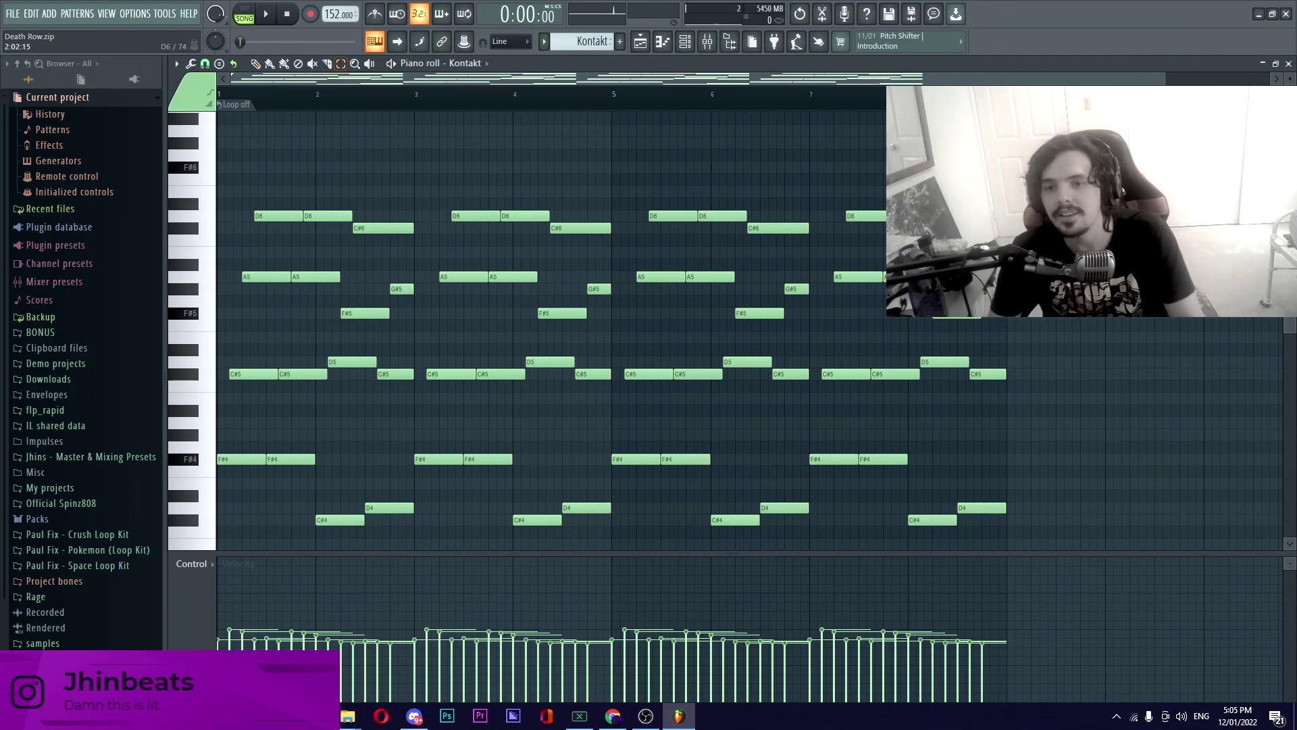
drag(244, 264, 933, 292)
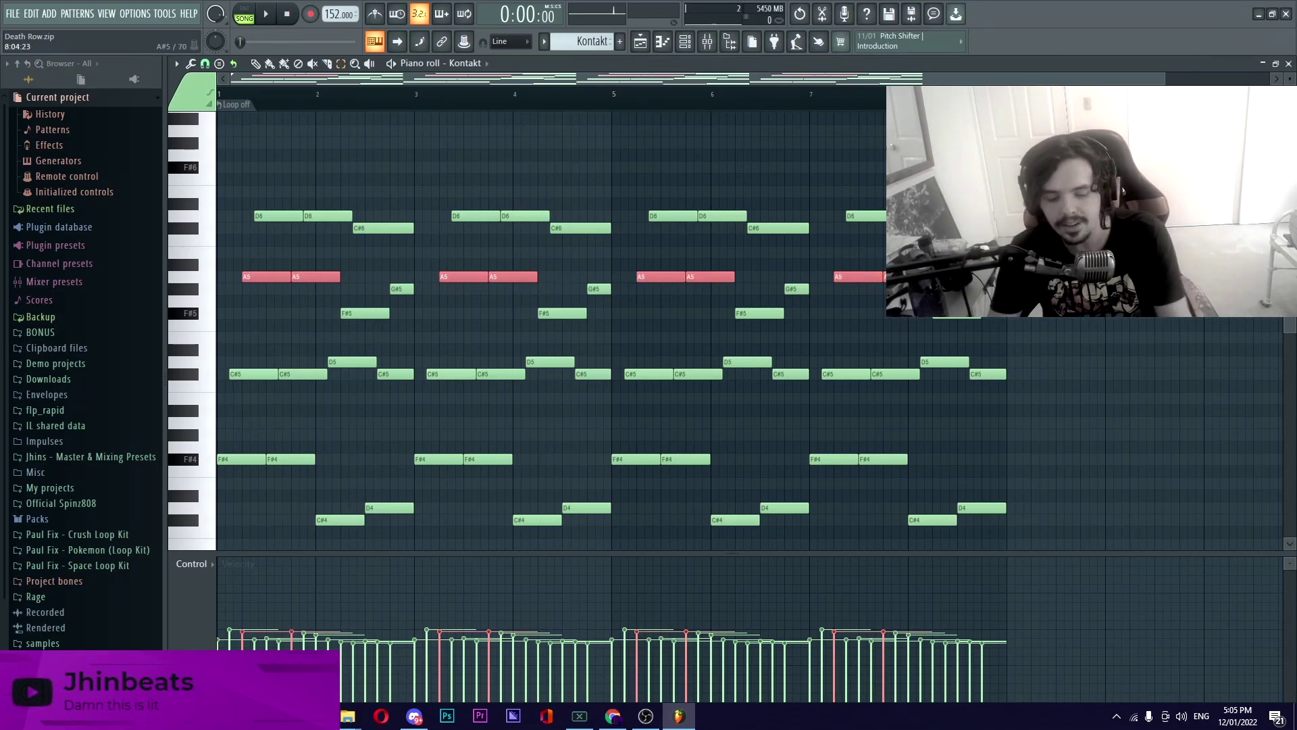
key(ctrl+Down)
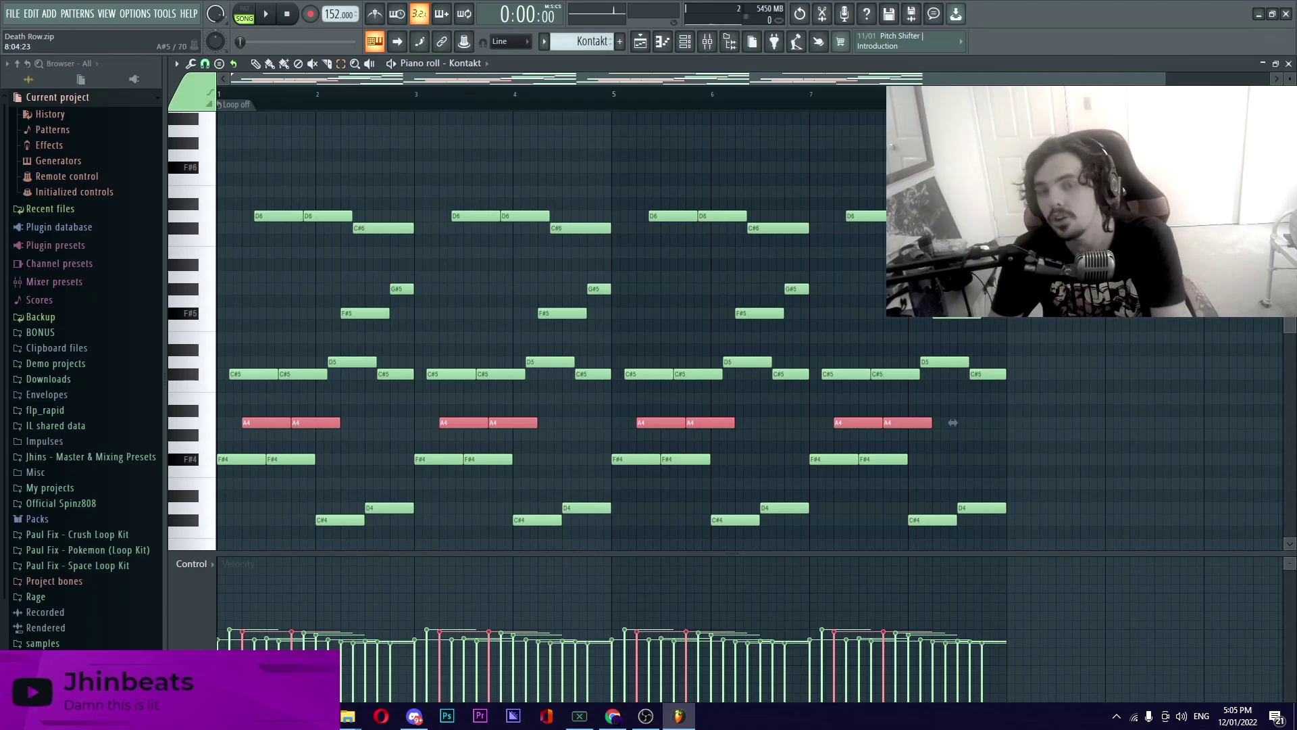
key(ctrl+Up)
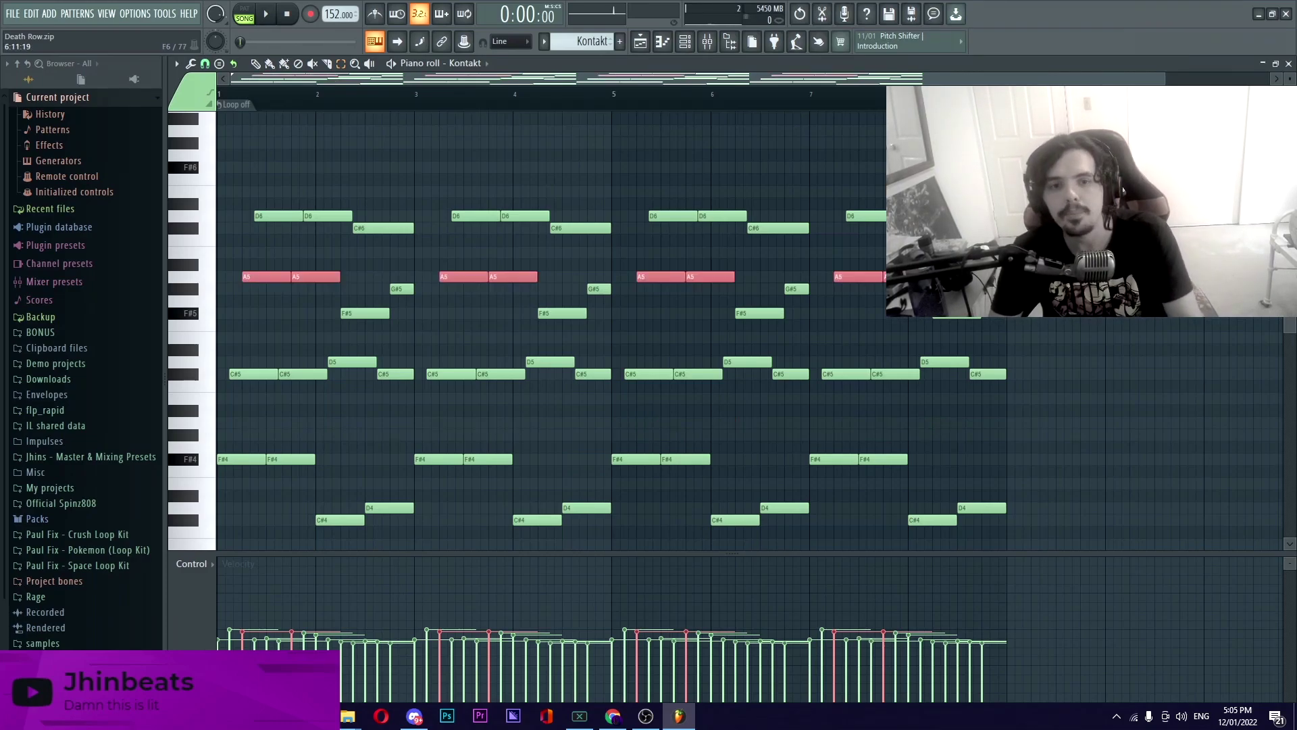
key(ctrl+d)
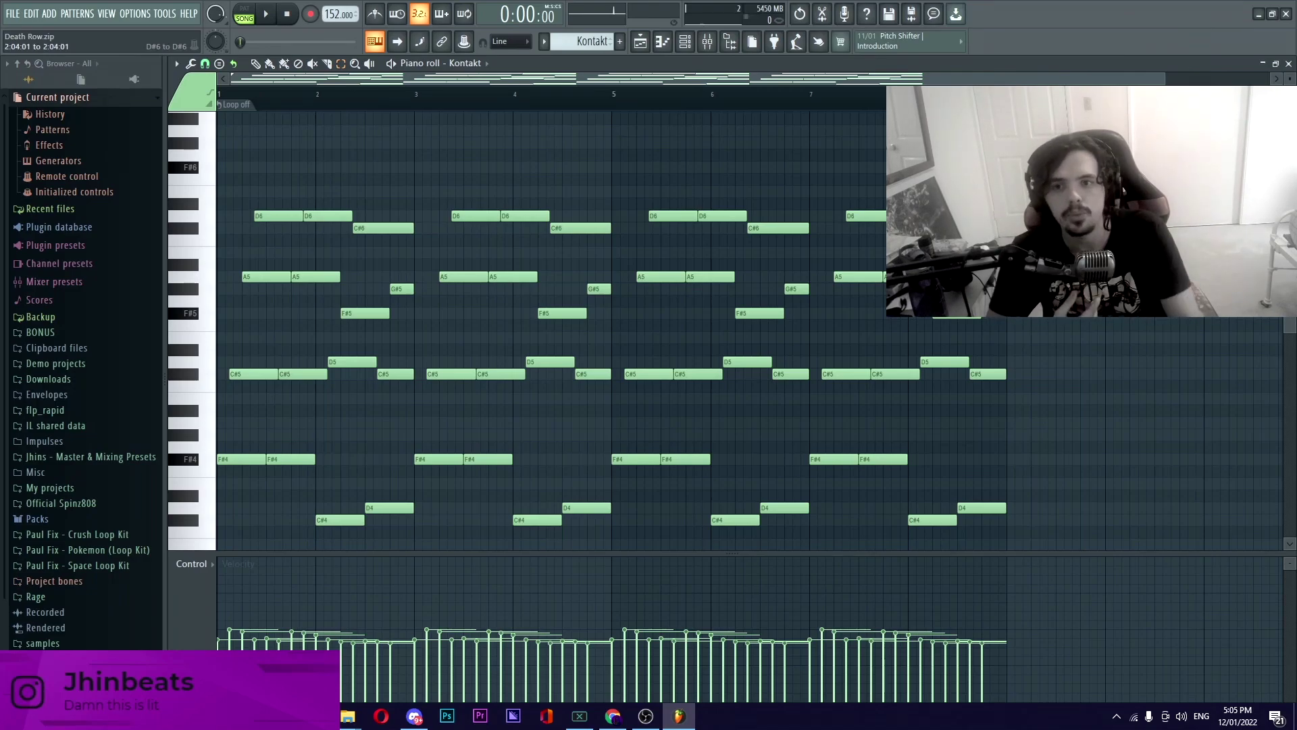
drag(334, 203, 410, 245)
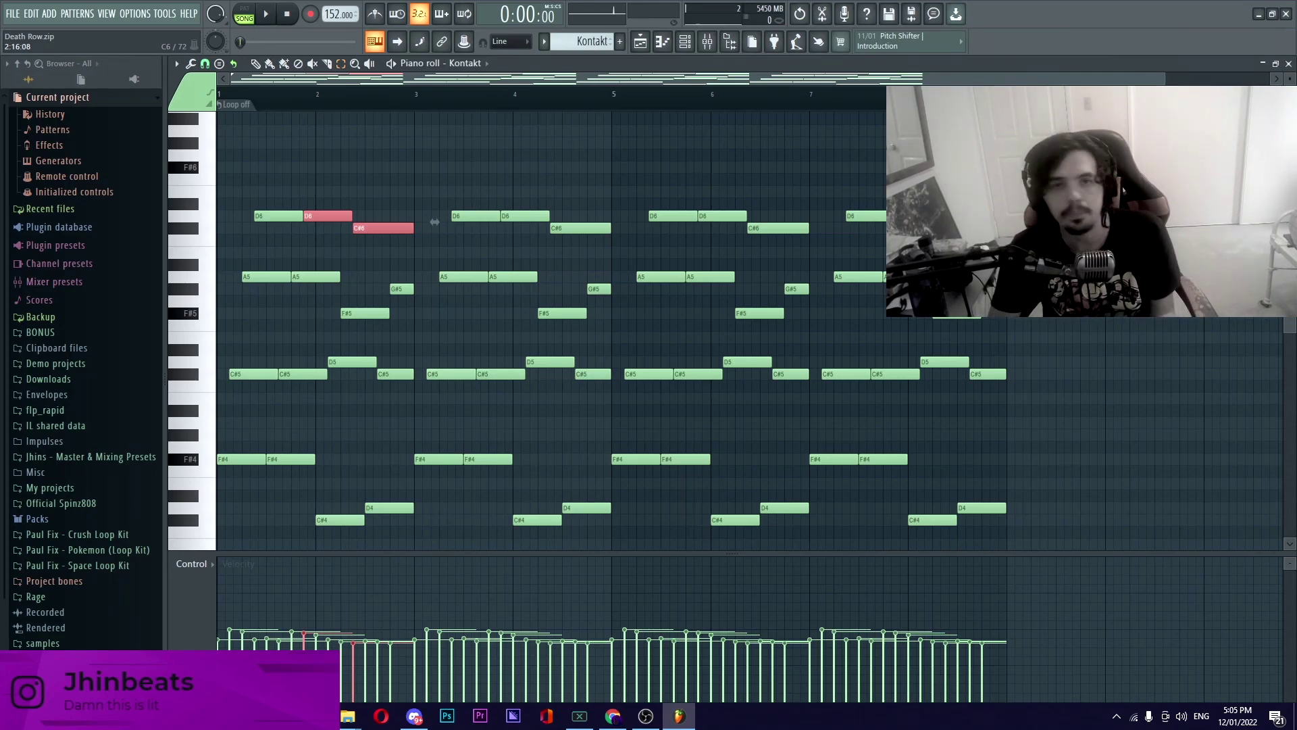
key(ctrl+d)
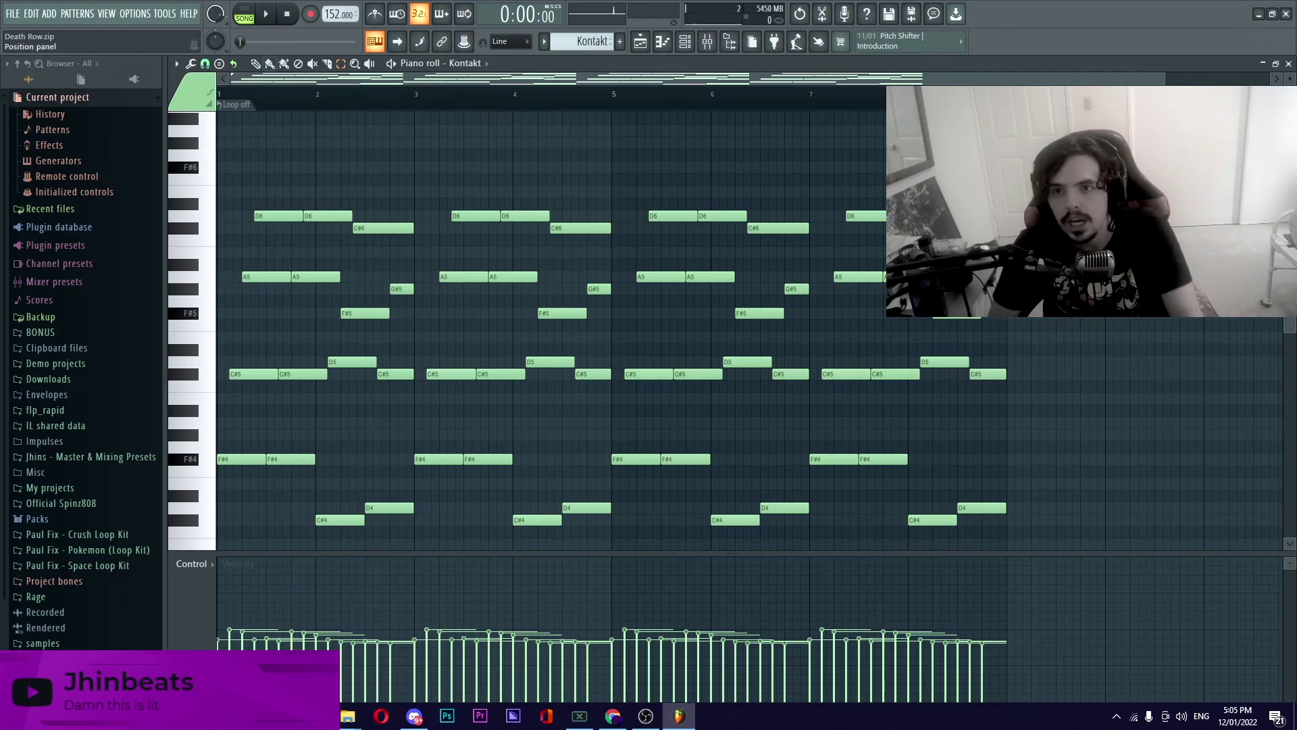
- Switch playback to pattern mode and listen to the opening bars of the guitar melody
click(244, 13)
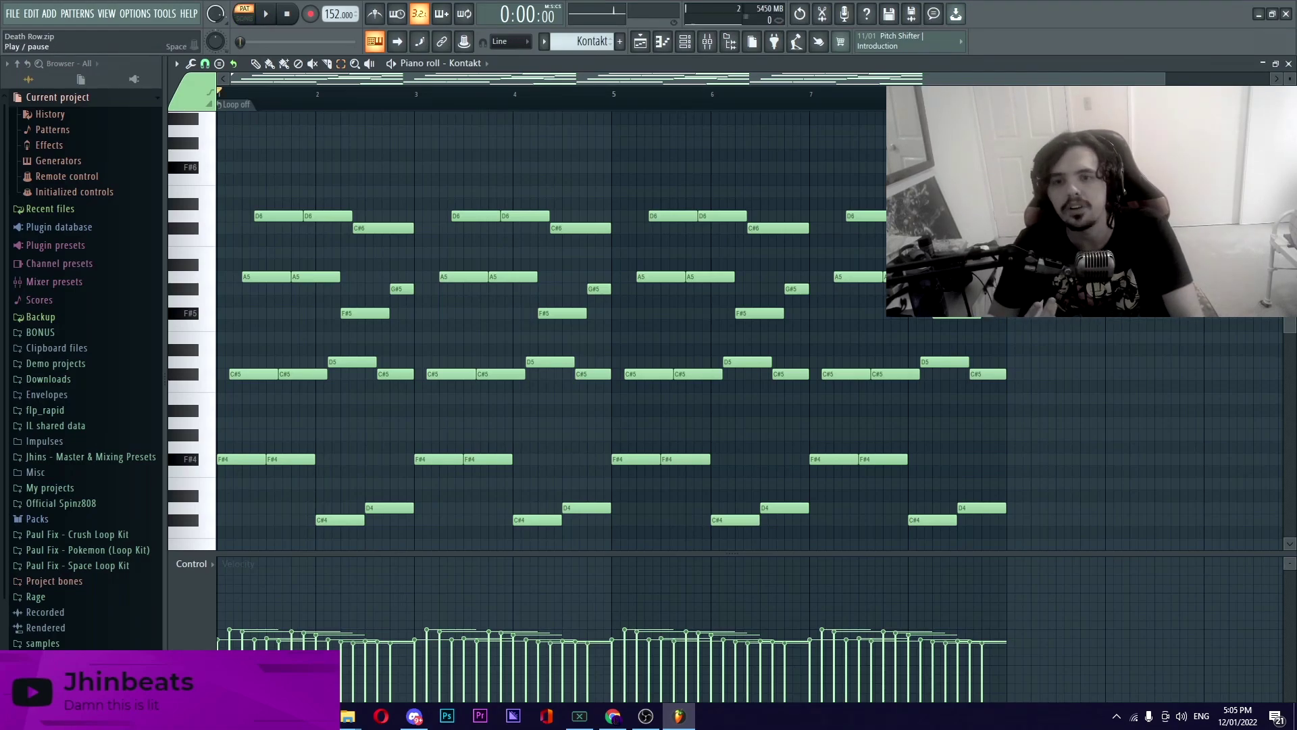
click(266, 14)
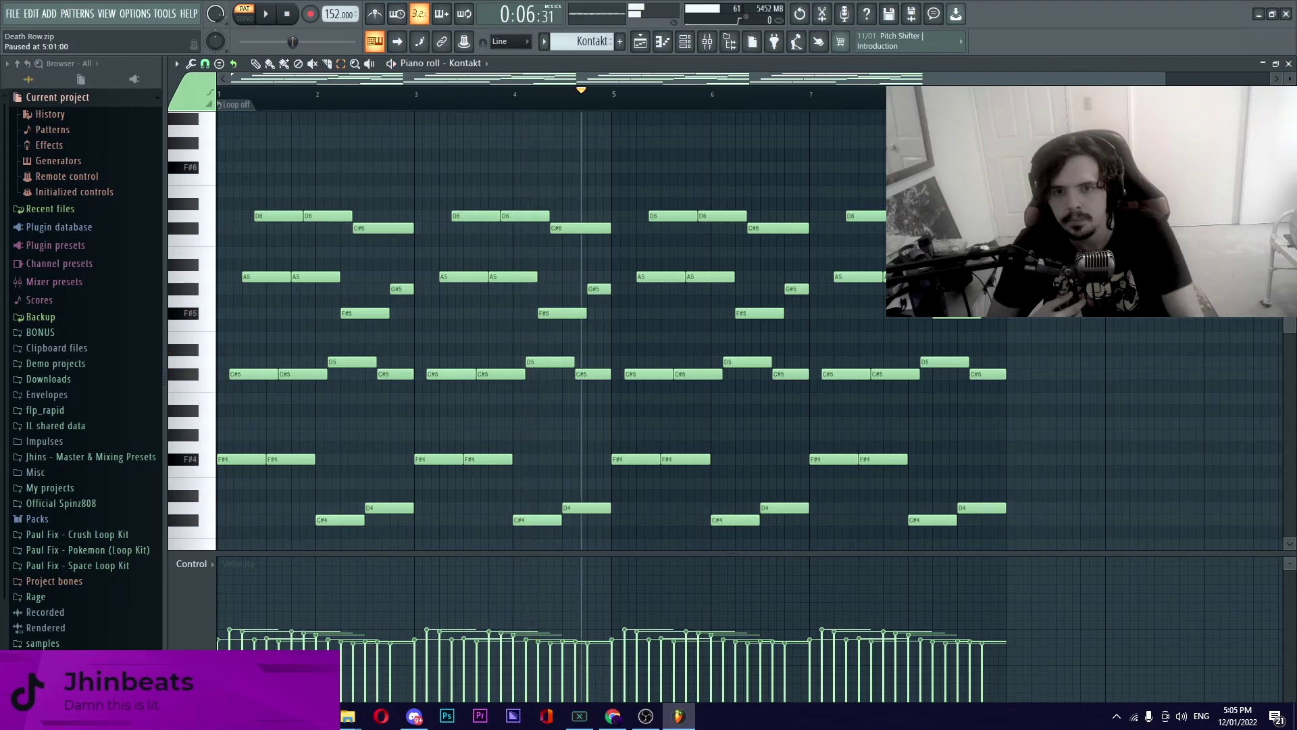
key(space)
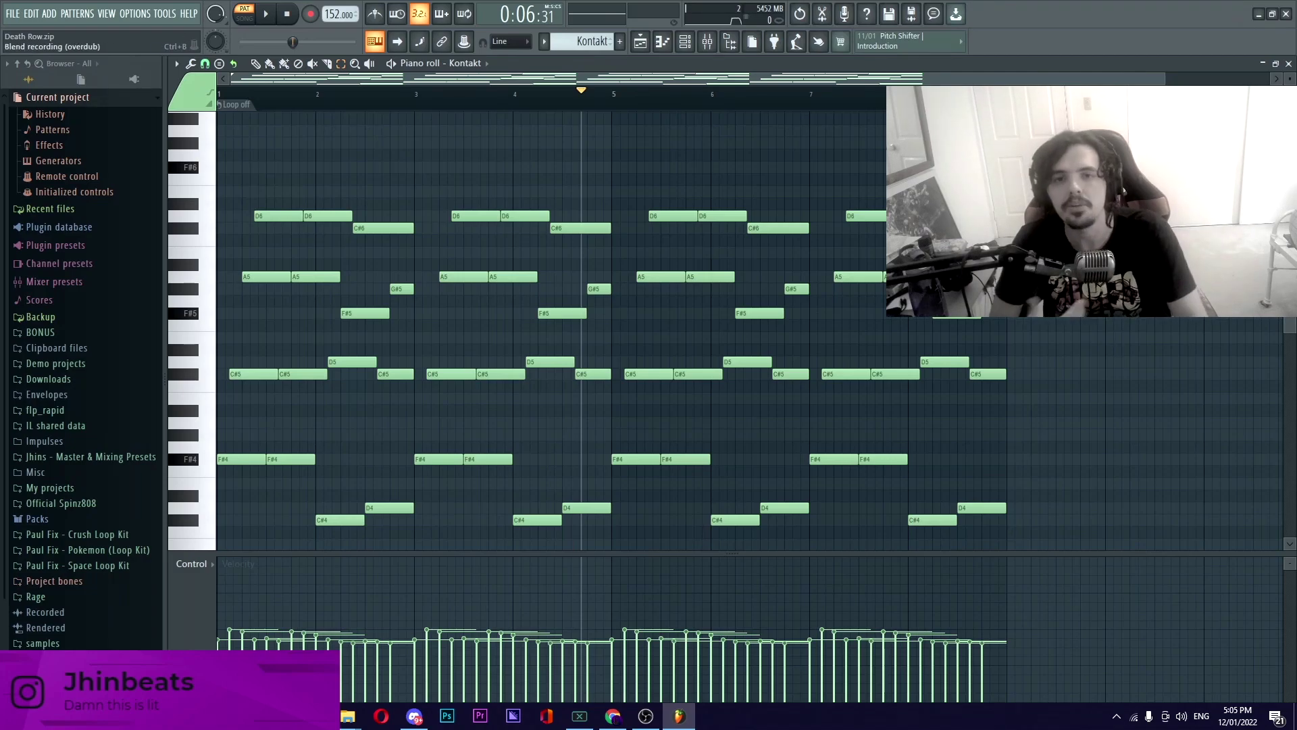
- Select the Kontakt #2 pattern from the playlist and inspect the instrument loaded in its channel
click(684, 41)
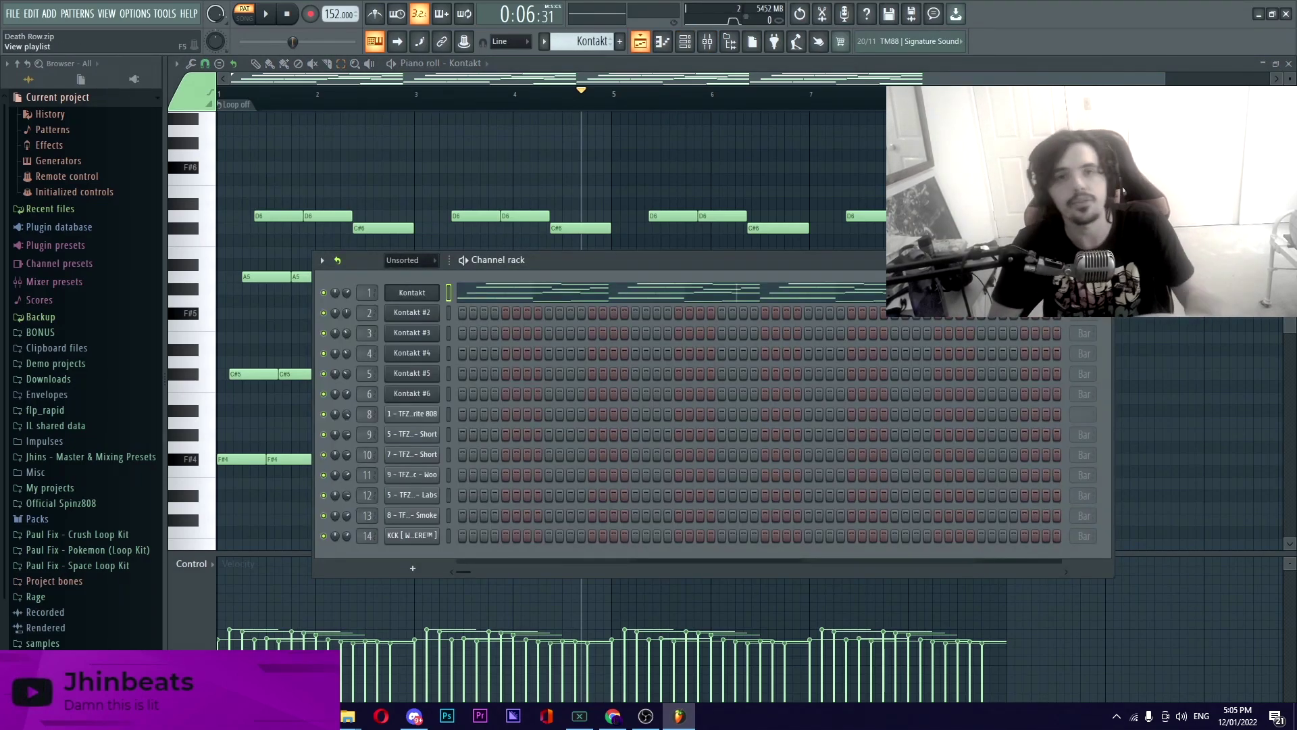
click(640, 41)
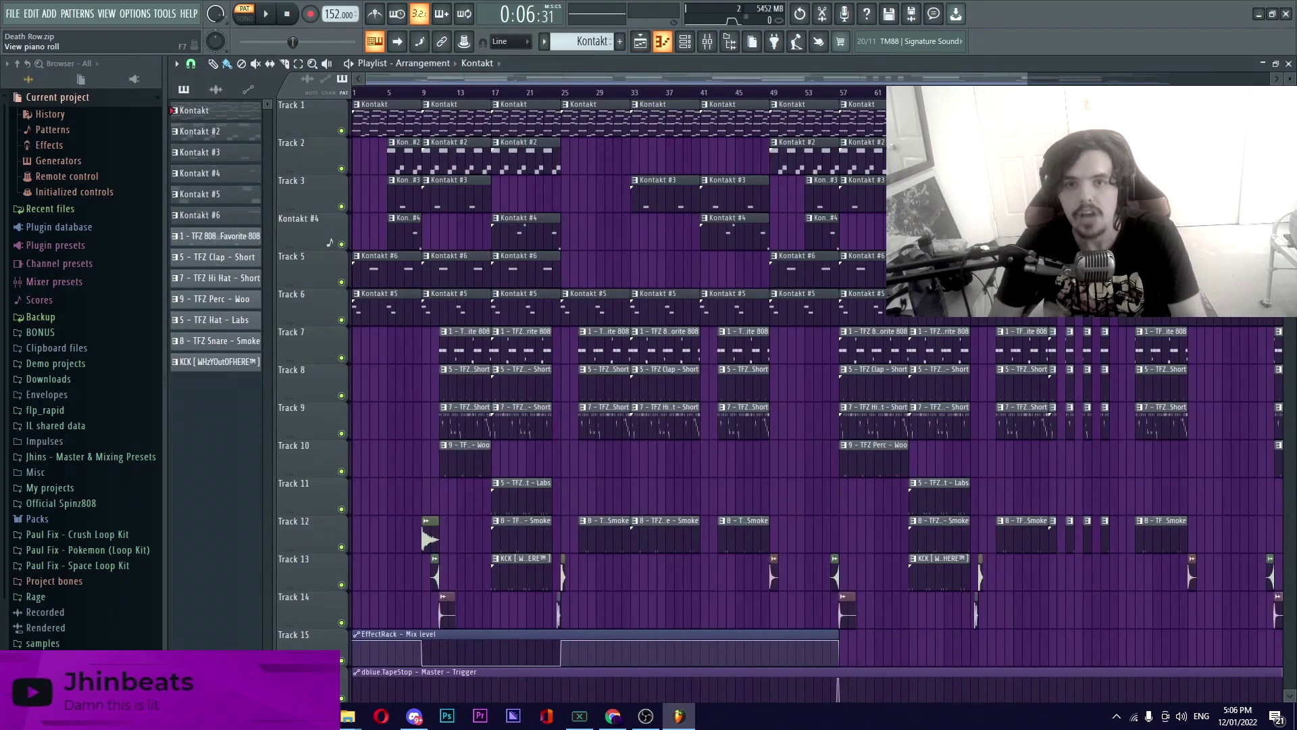
click(684, 41)
click(215, 131)
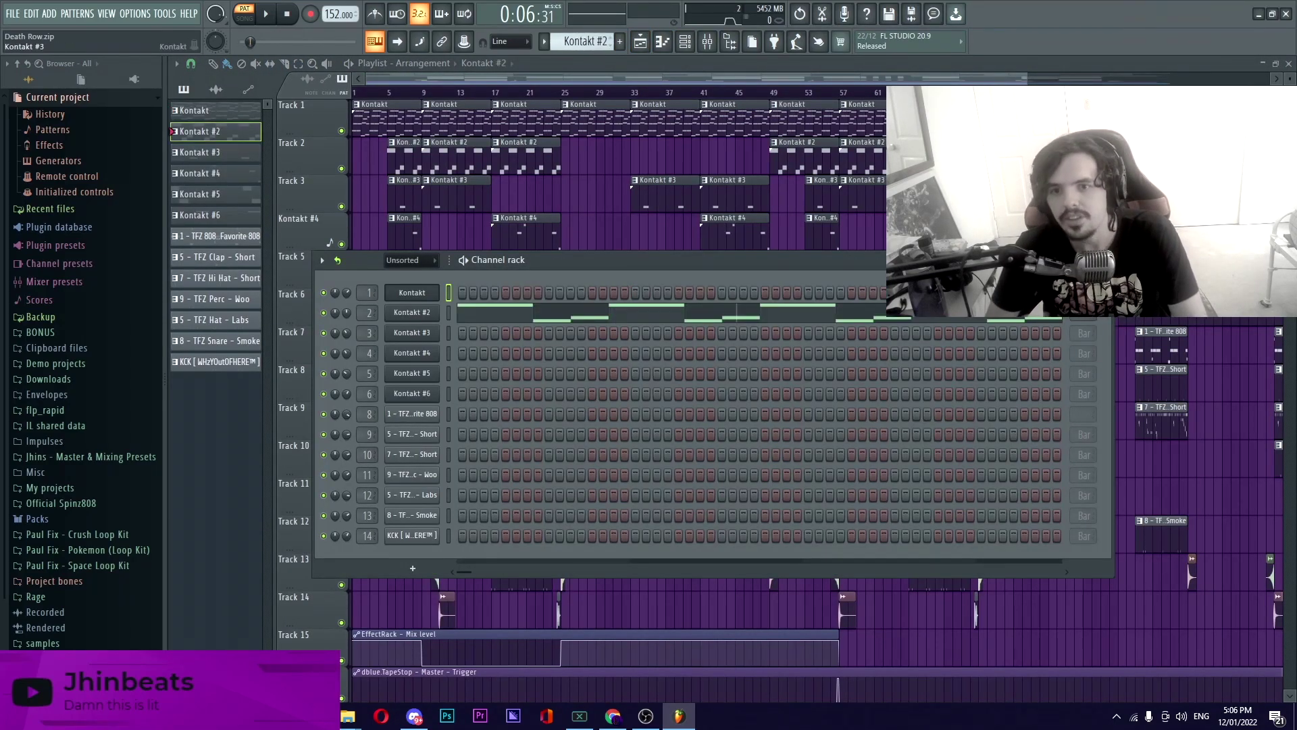
click(411, 312)
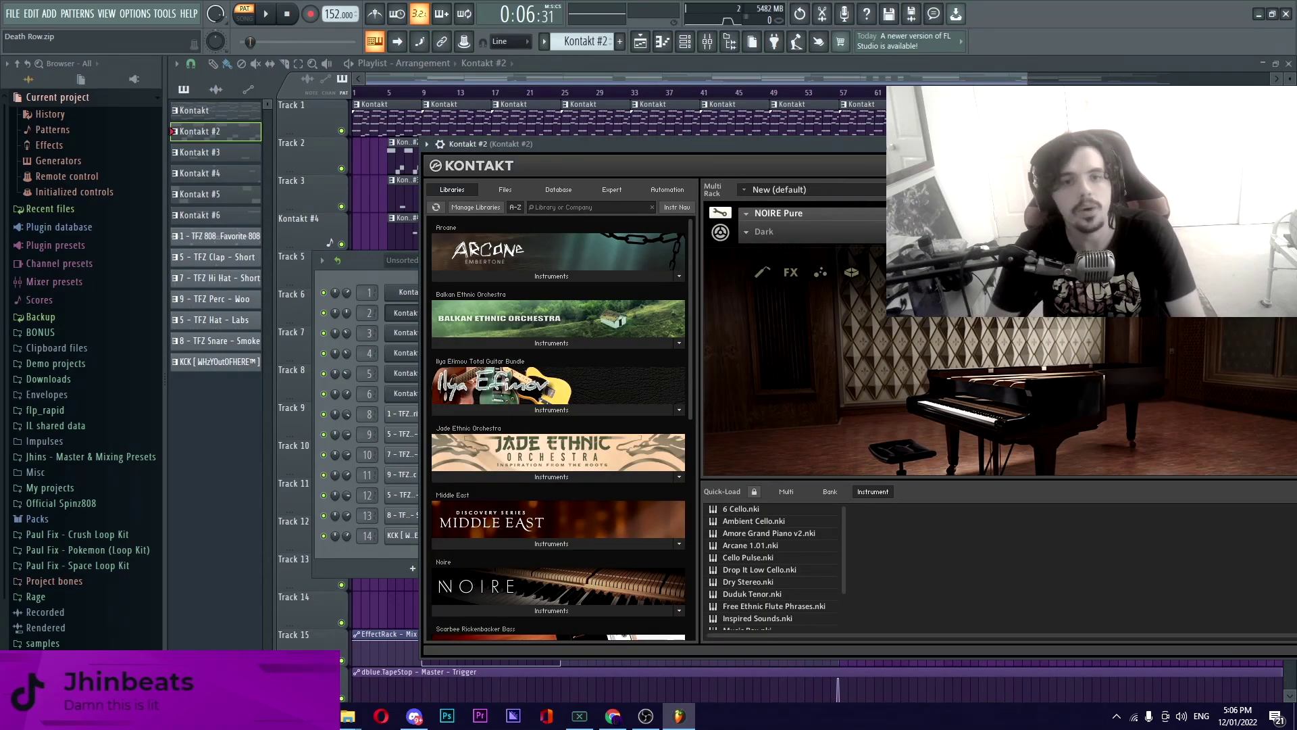
drag(655, 144, 334, 101)
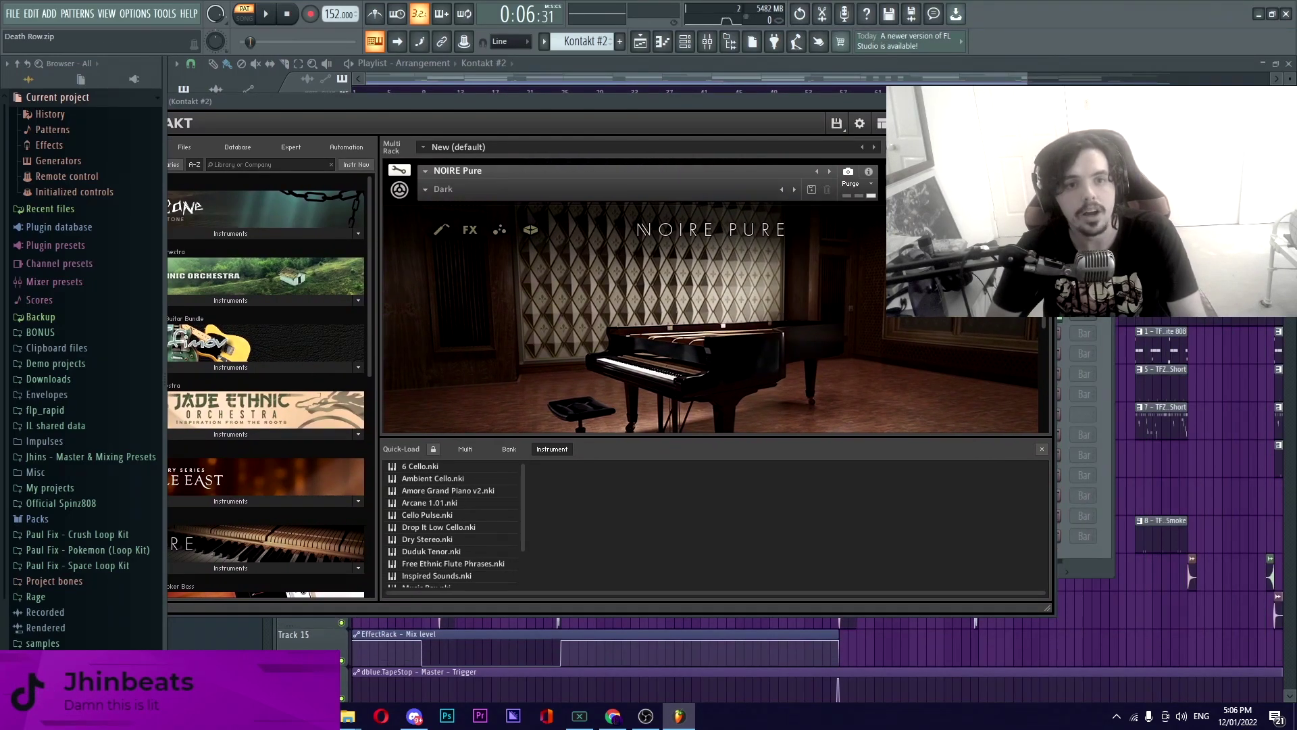
click(1043, 101)
- Open the Kontakt #2 bass notes in the piano roll, listen to them, and close the piano roll
click(535, 309)
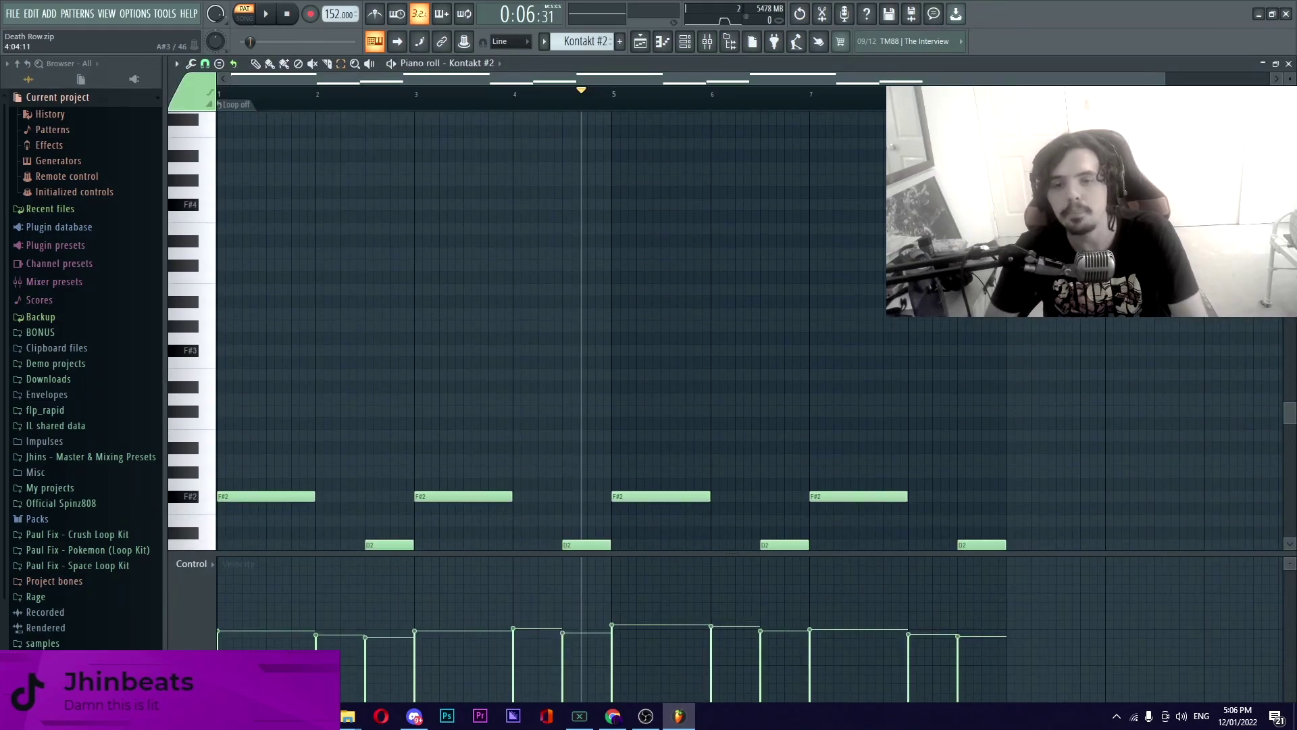
scroll(743, 324, down, 5)
key(space)
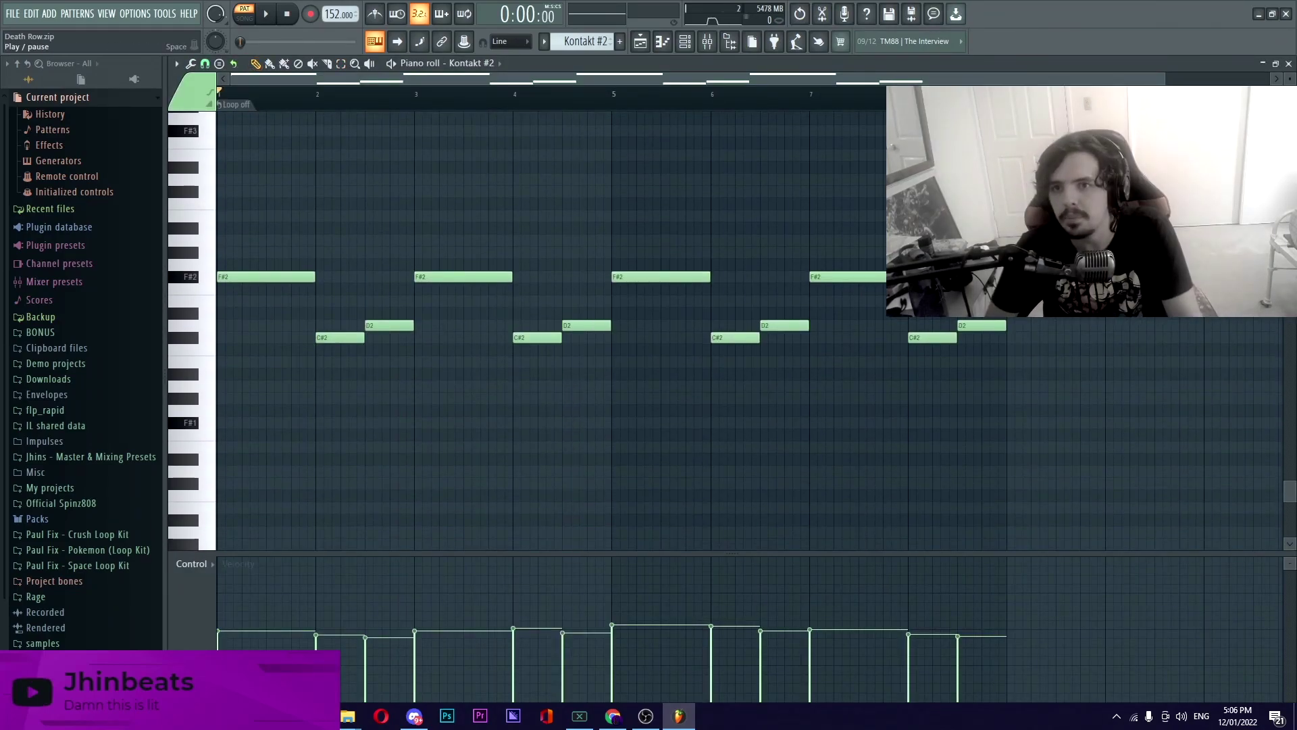
key(space)
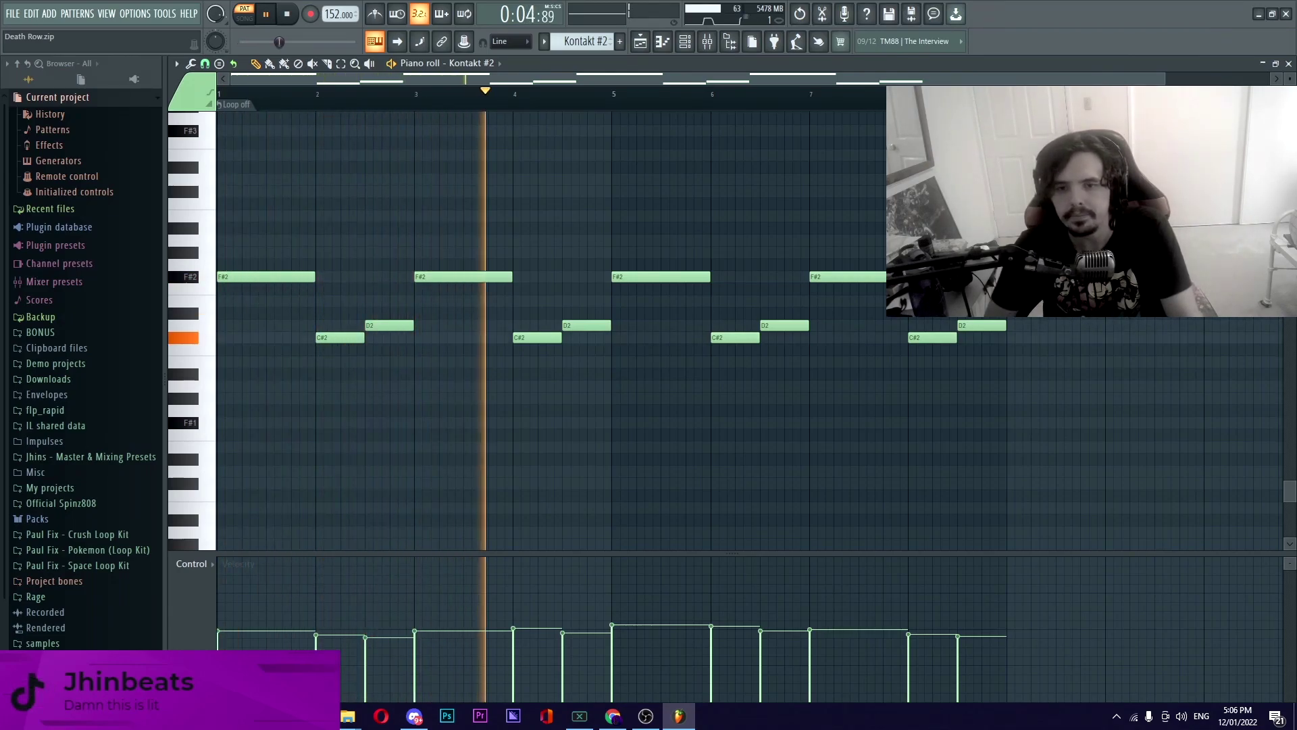
key(space)
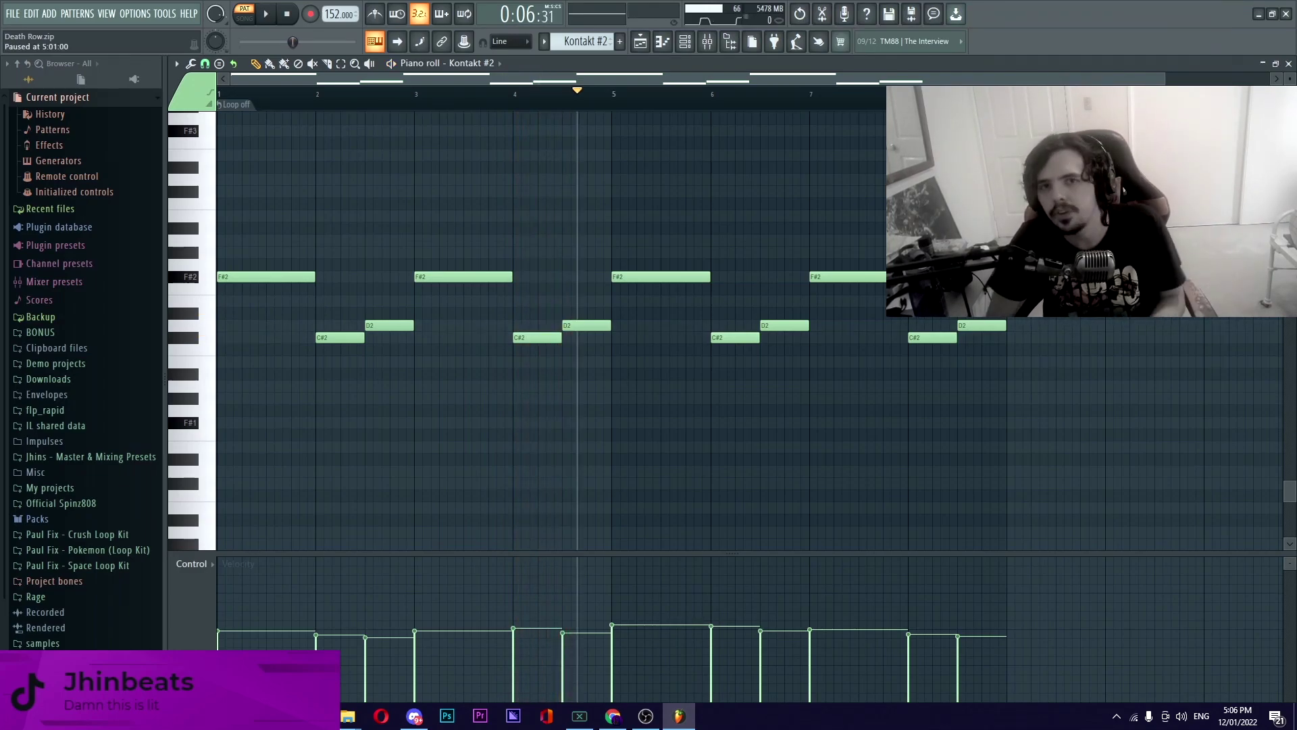
key(Escape)
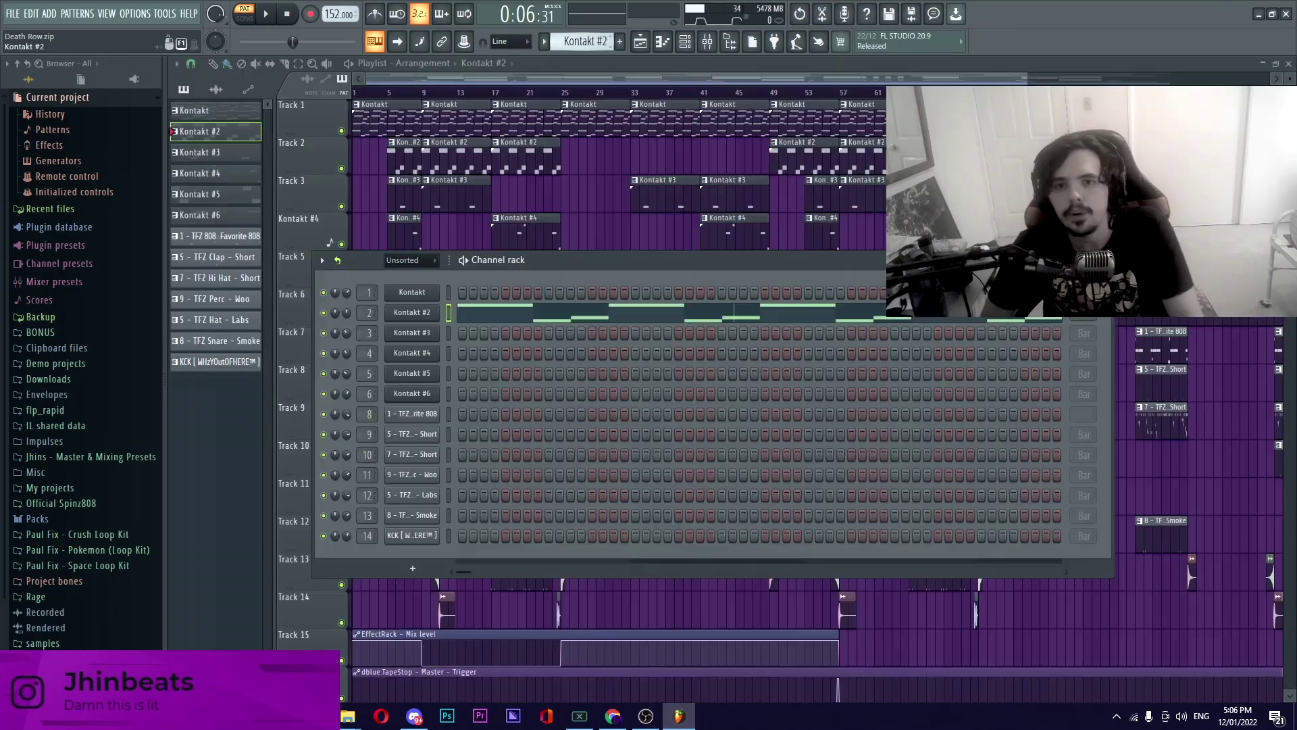
- Select the Kontakt #3 pattern and inspect the flute instrument loaded in its channel
click(216, 152)
click(412, 333)
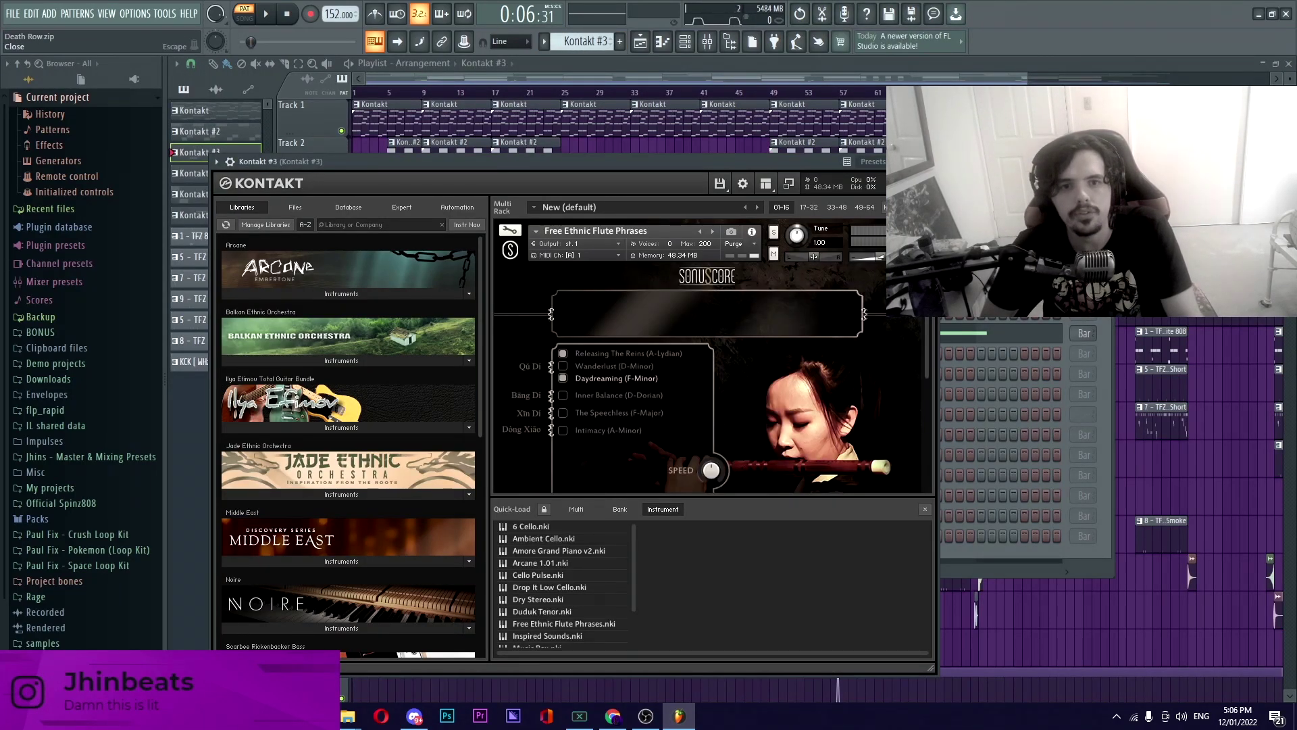
key(Escape)
- Open the Kontakt #3 notes in the piano roll and listen to the first flute phrase
key(F7)
scroll(725, 331, down, 1)
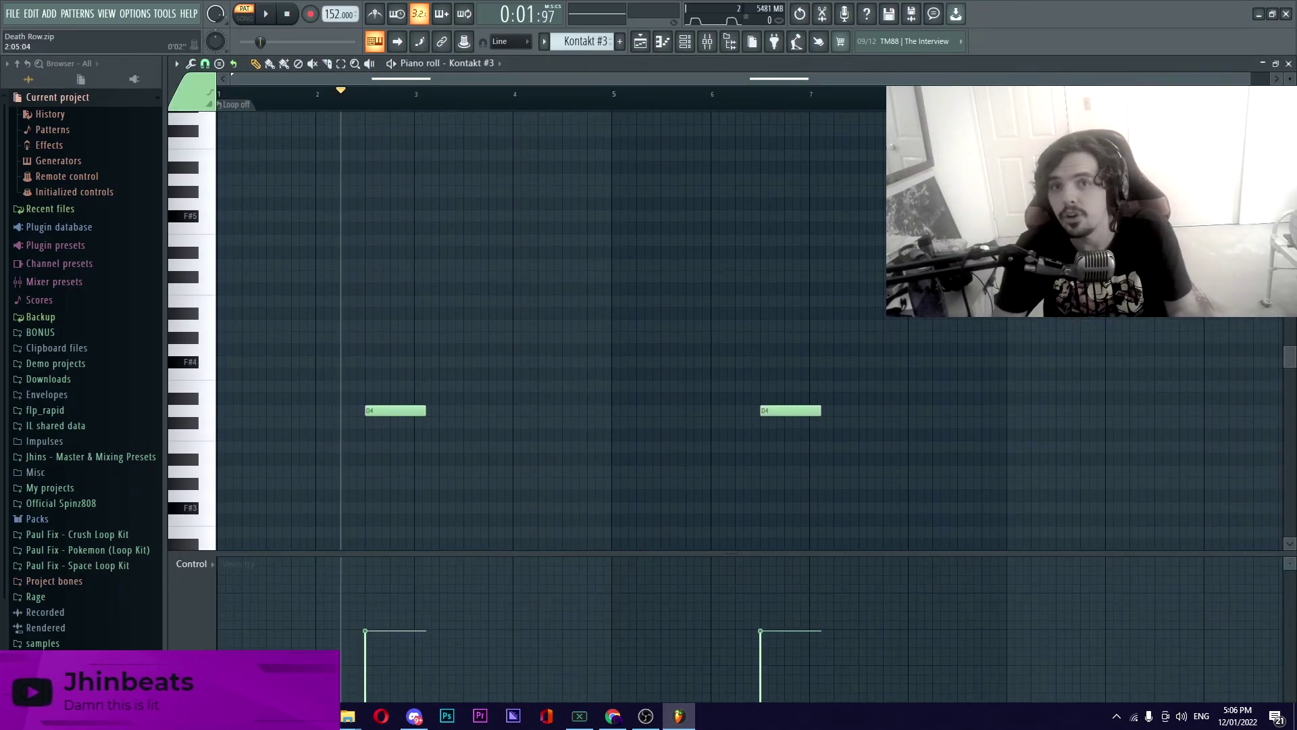
key(space)
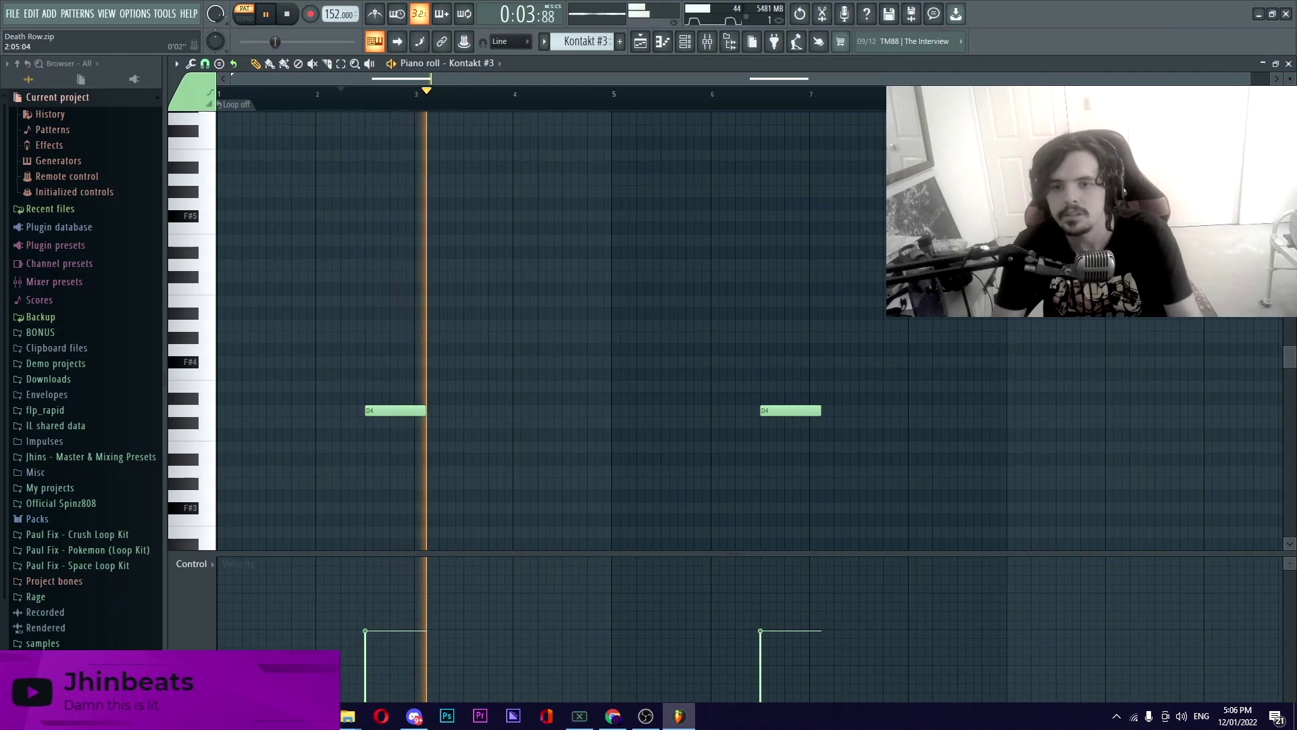
key(space)
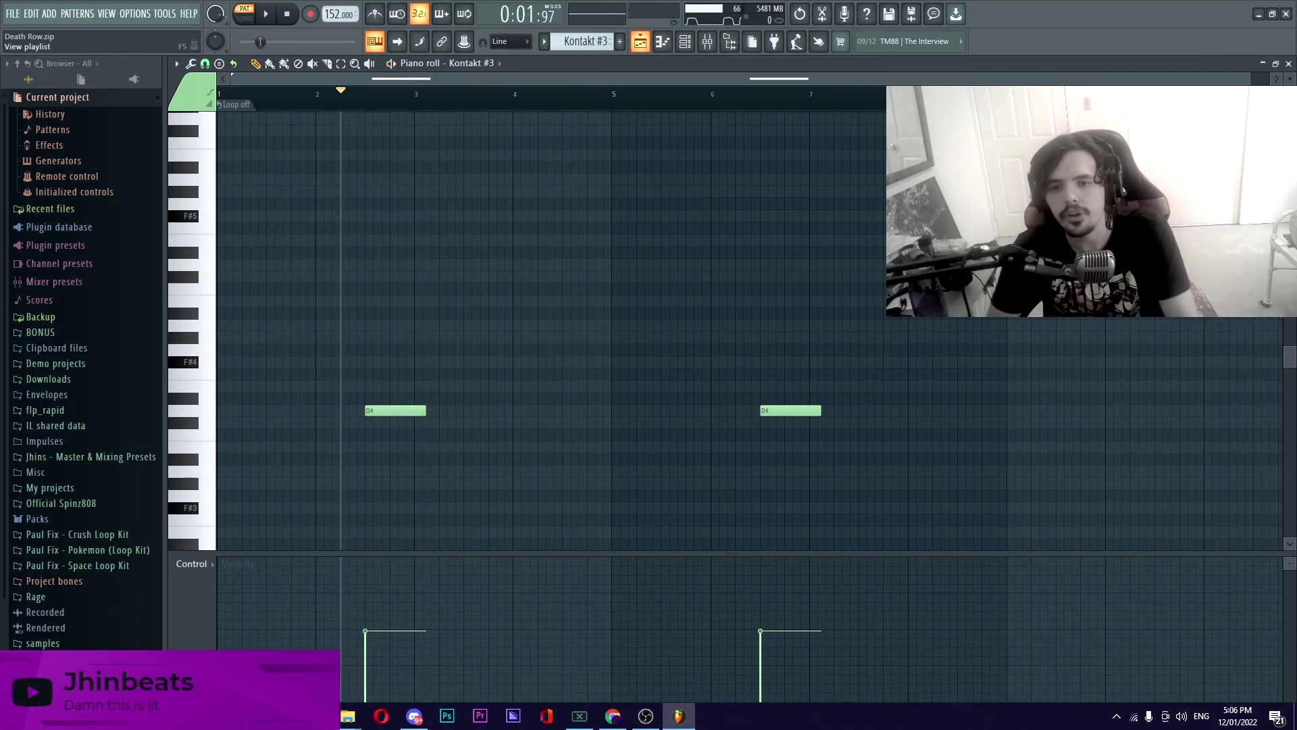
- Return to the playlist, select the Kontakt #4 pattern, and inspect the instrument loaded in its channel
key(F5)
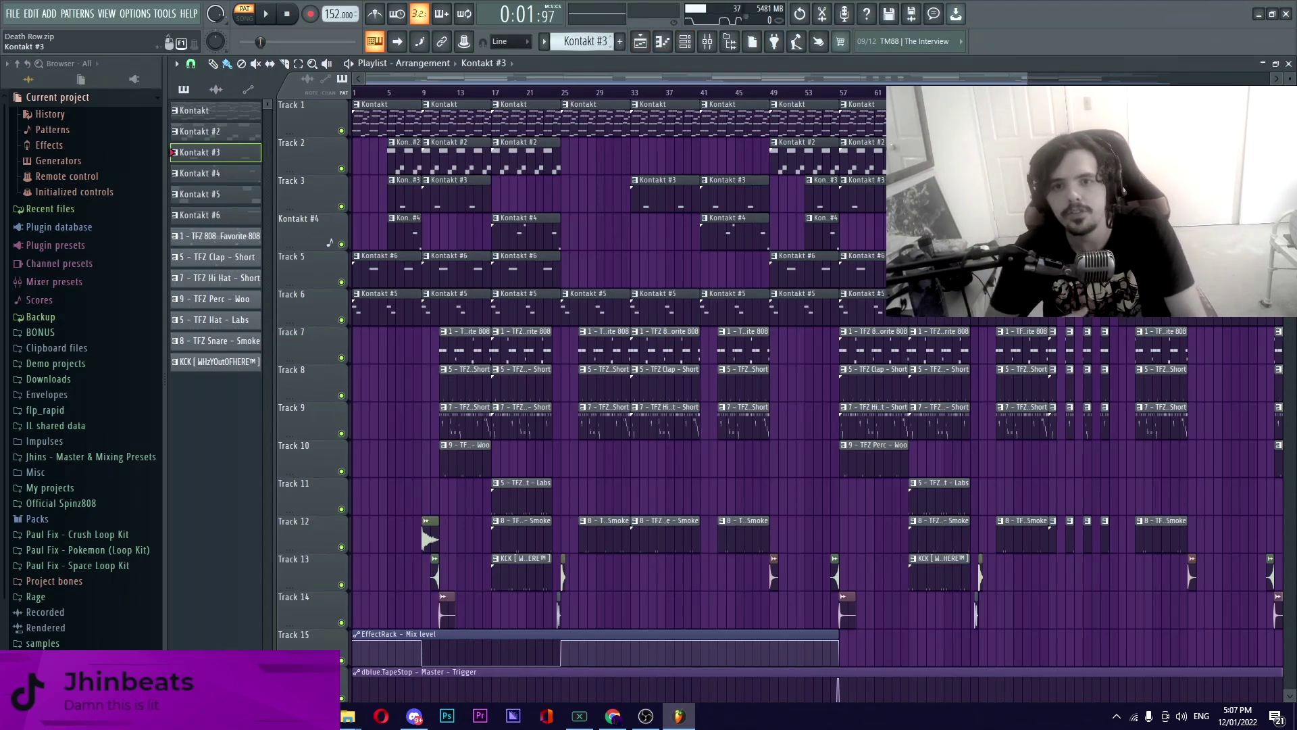
click(684, 41)
scroll(582, 41, down, 1)
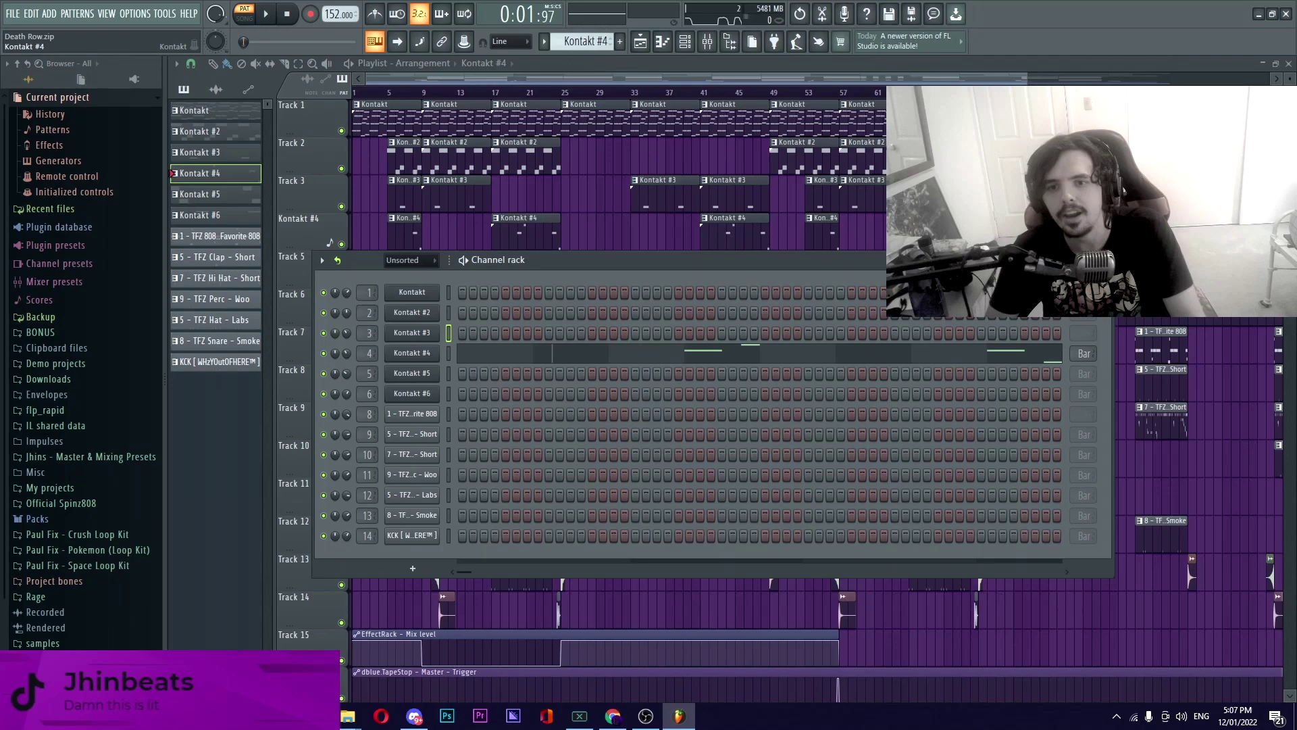
click(412, 352)
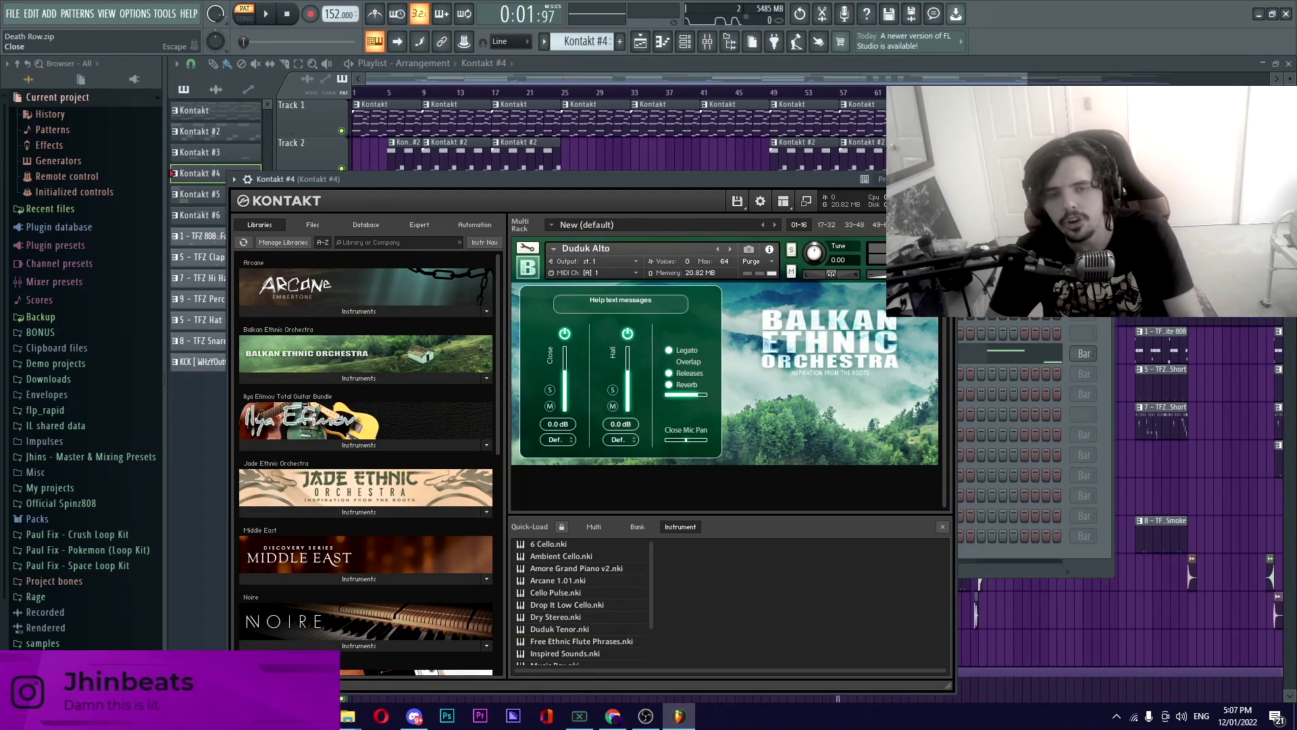
key(Escape)
- Open the Kontakt #4 notes in the piano roll, highlight the last note in bar 8, and clear the selection
click(683, 352)
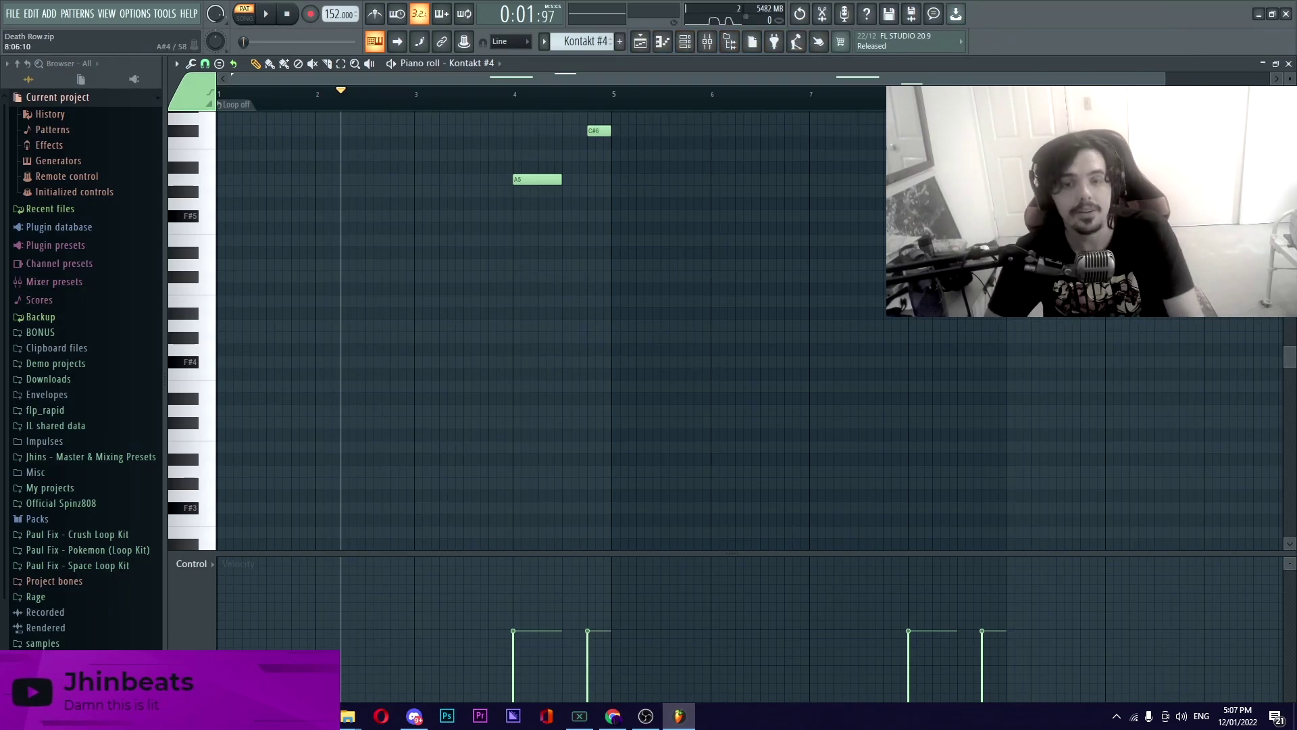
drag(976, 330, 1036, 253)
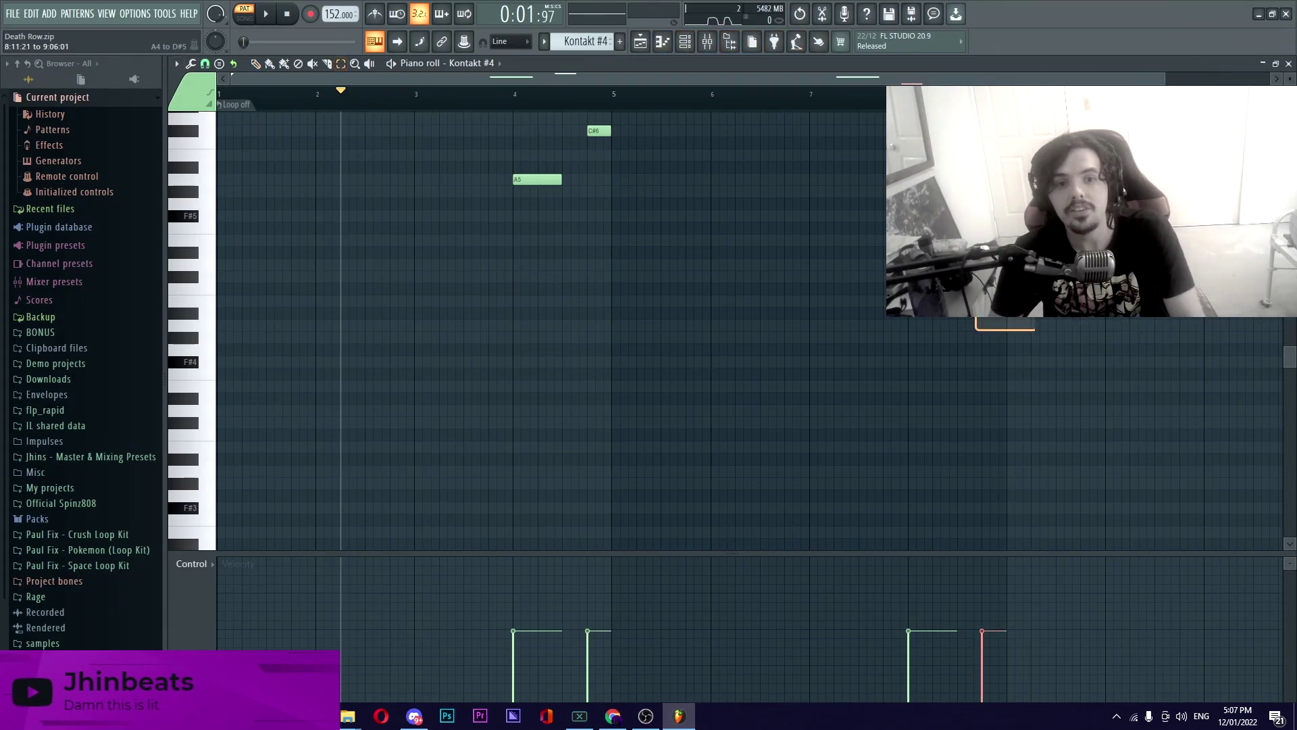
drag(1034, 330, 1034, 330)
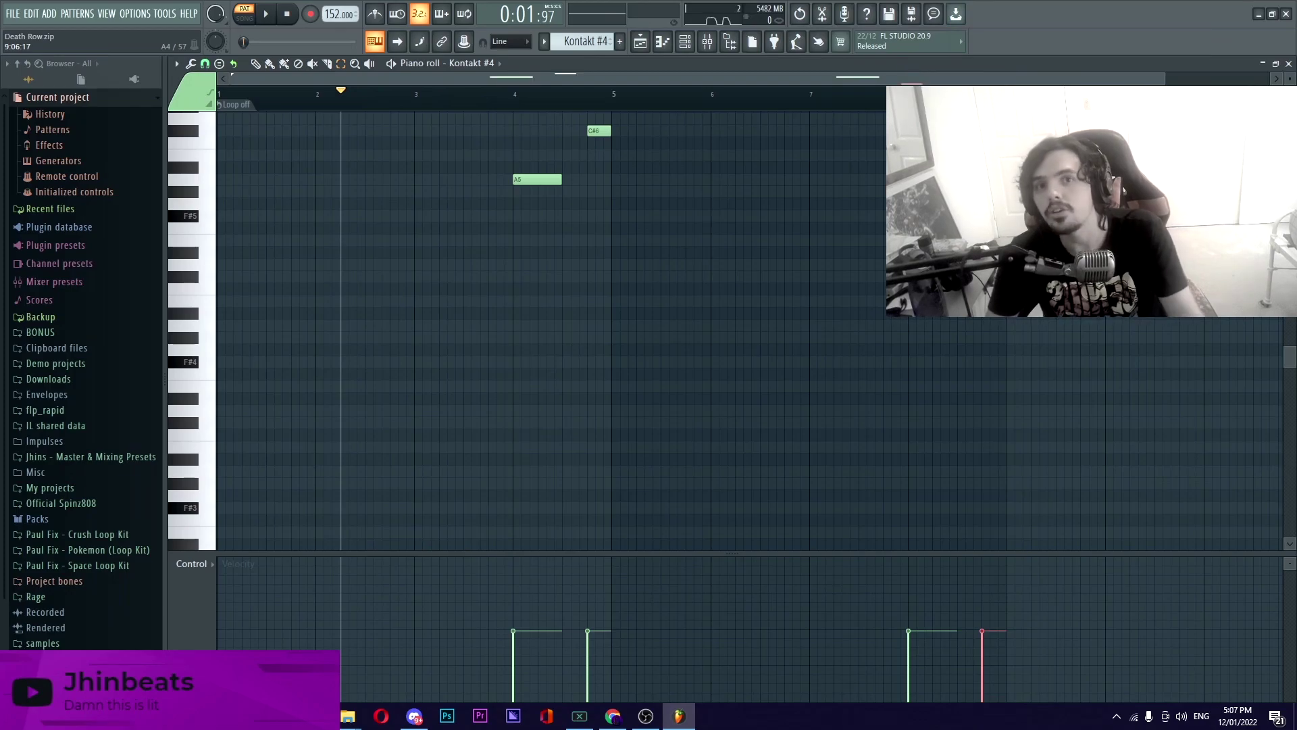
key(ctrl+d)
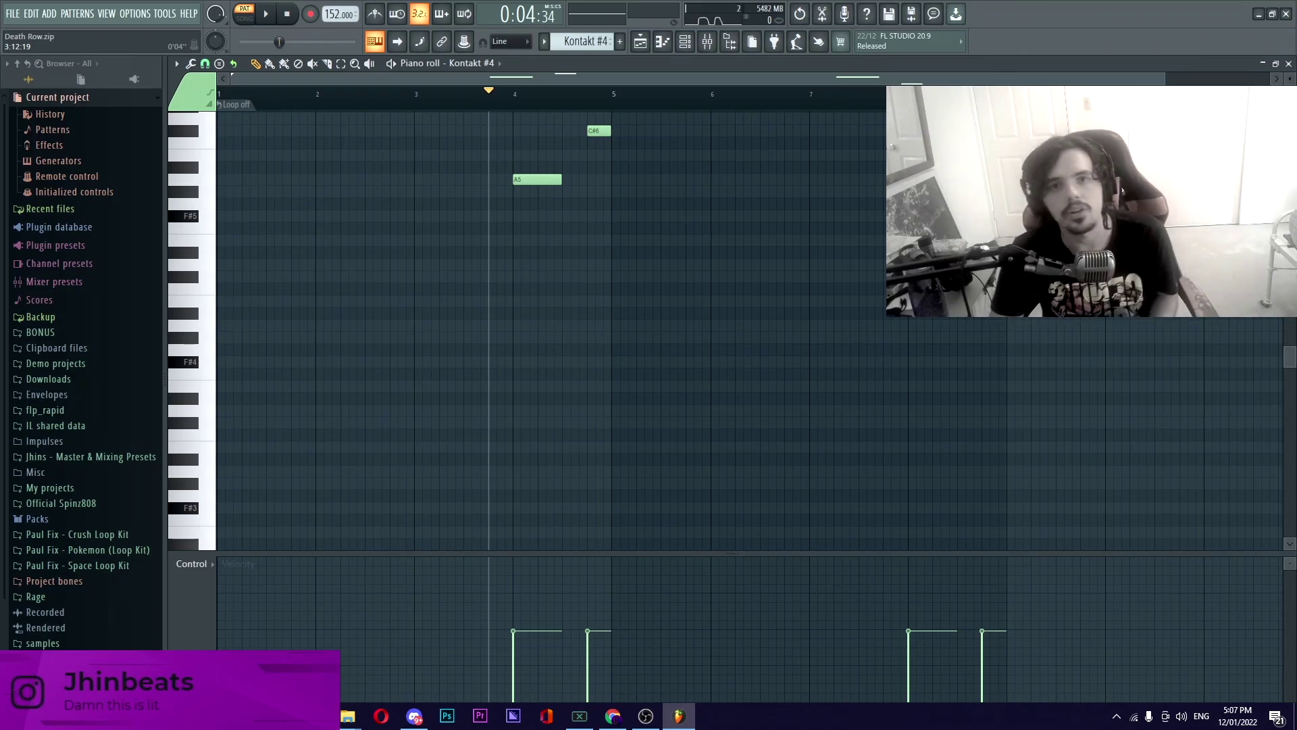
- Listen to the Kontakt #4 pattern through bar 8 and return to the playlist
key(space)
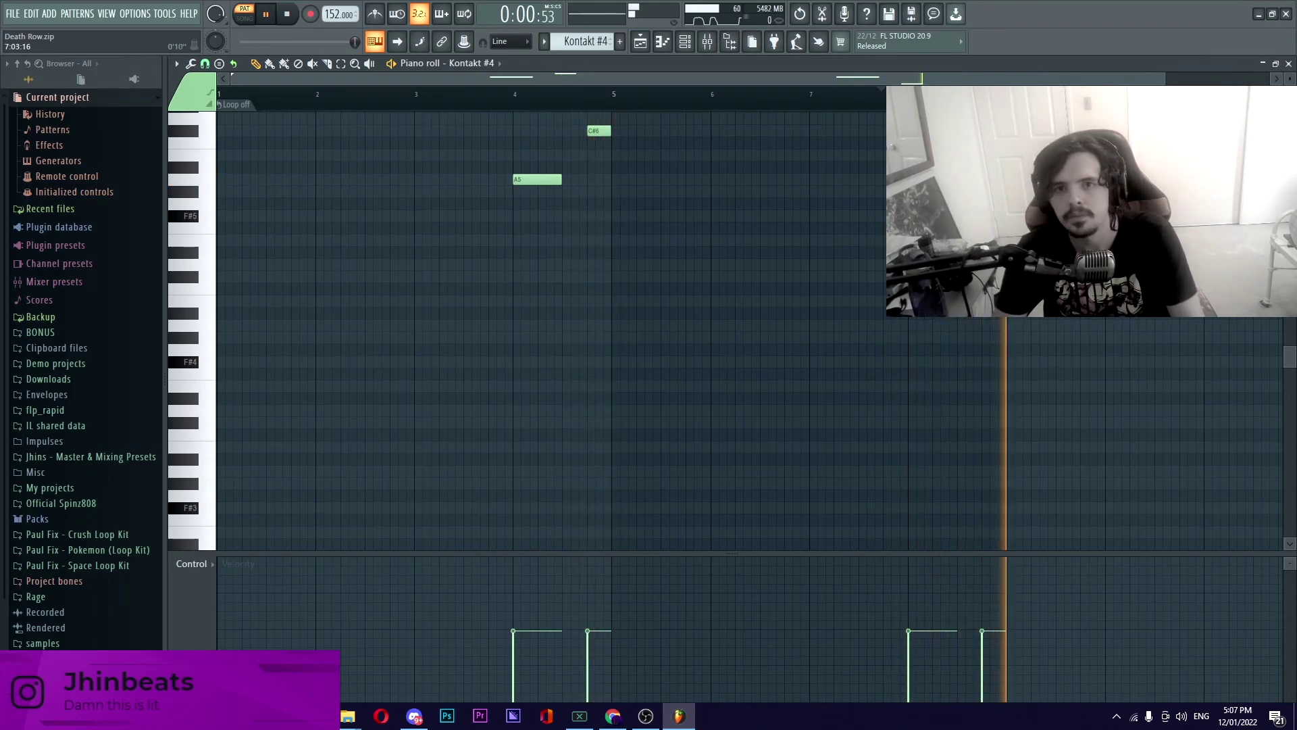
key(space)
click(640, 41)
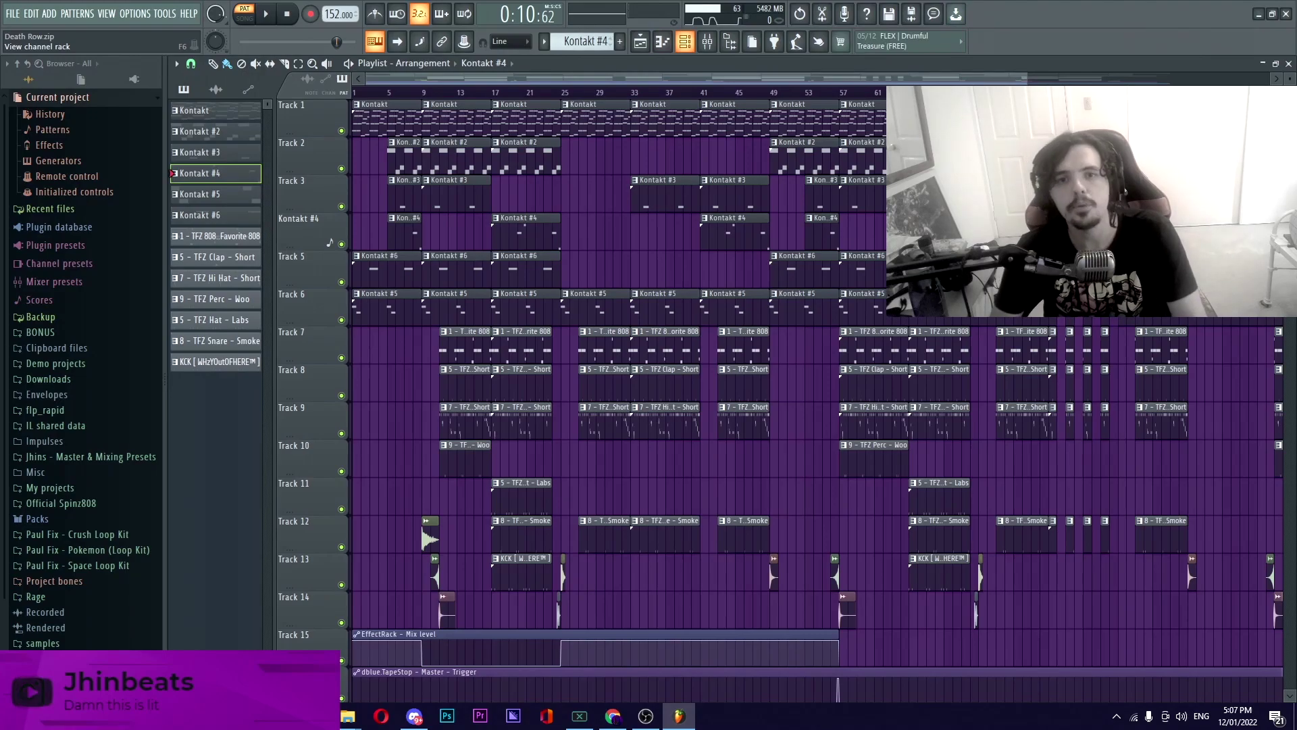
- Select the Kontakt #5 pattern and inspect the instrument loaded in its channel
click(685, 41)
click(215, 194)
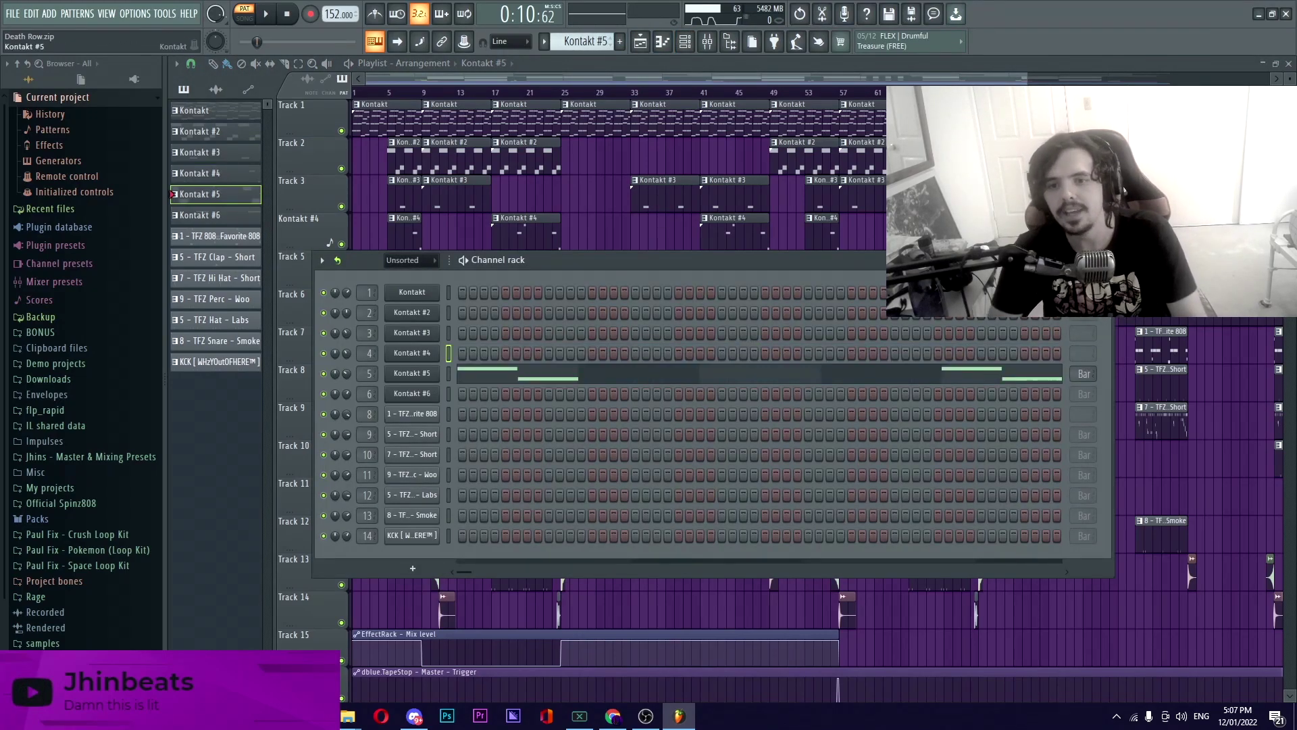
click(412, 373)
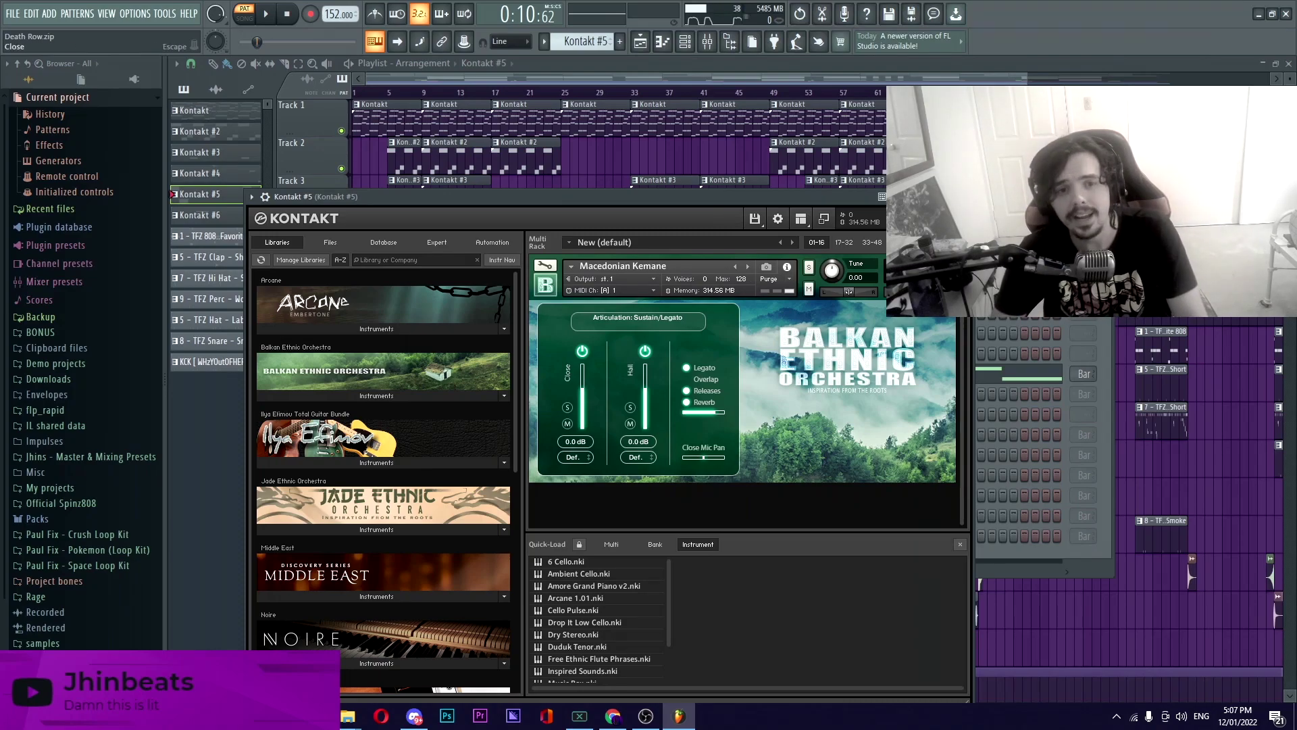
click(960, 197)
- Open the Kontakt #5 notes in the piano roll, listen to the pattern from the start, and return to the playlist
click(657, 374)
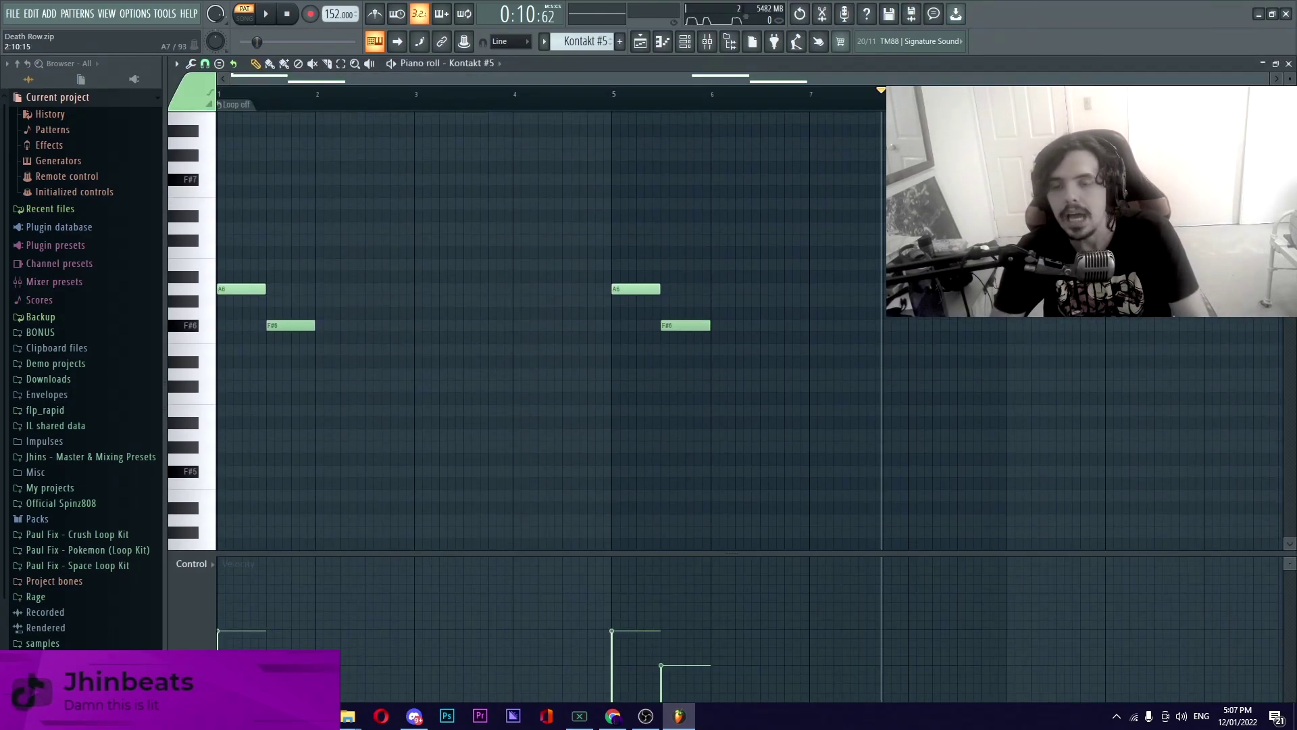
key(space)
key(space)
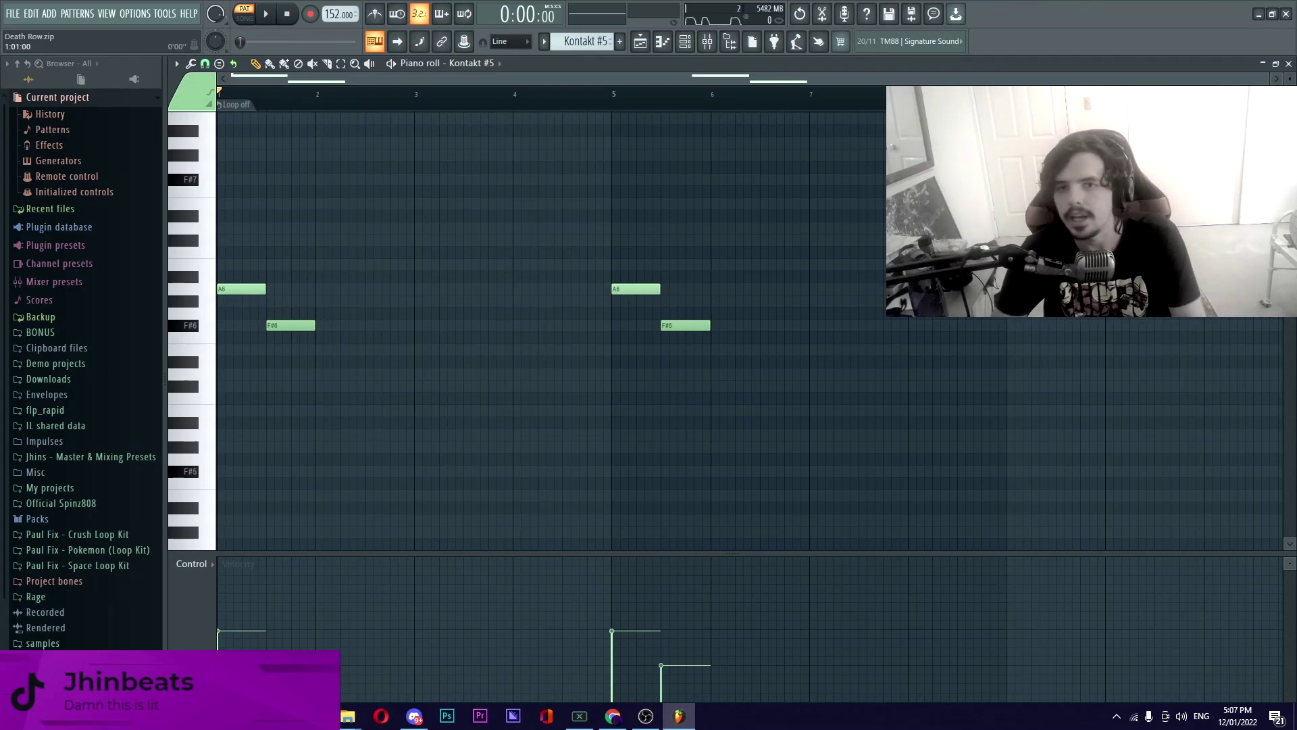
key(space)
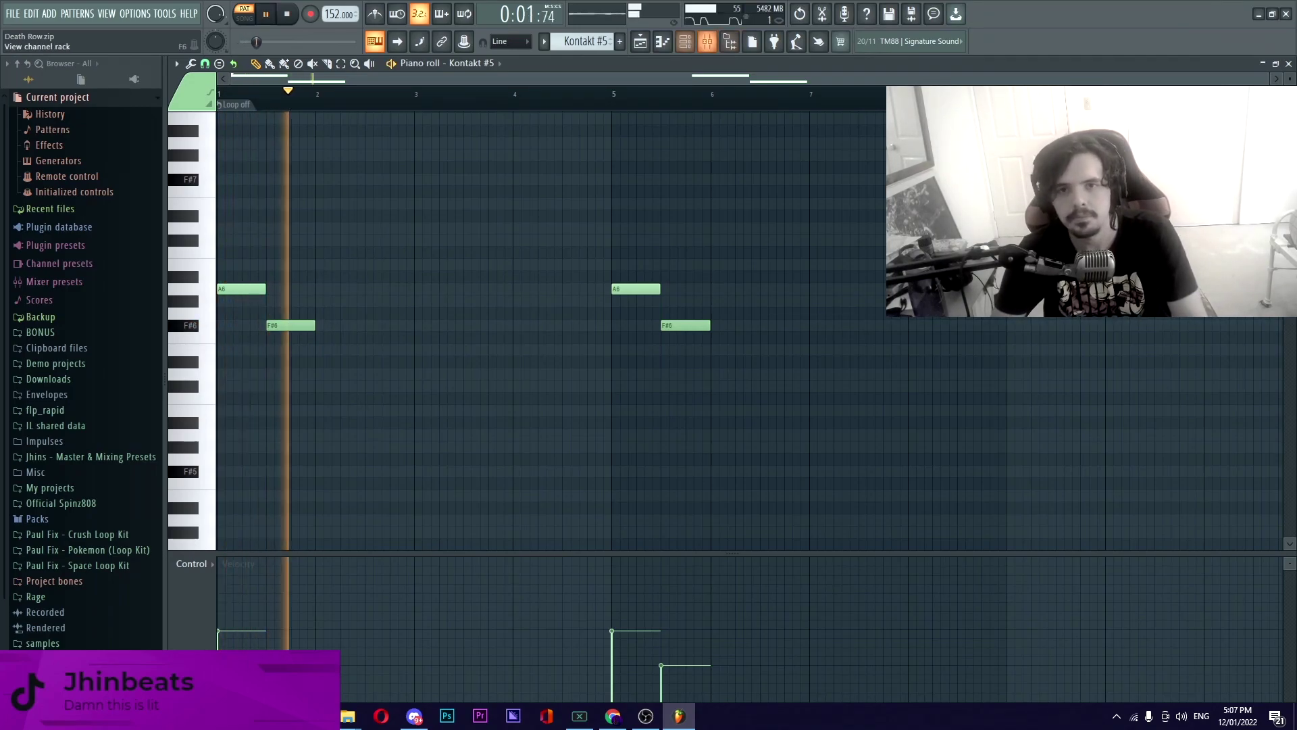
click(640, 41)
key(space)
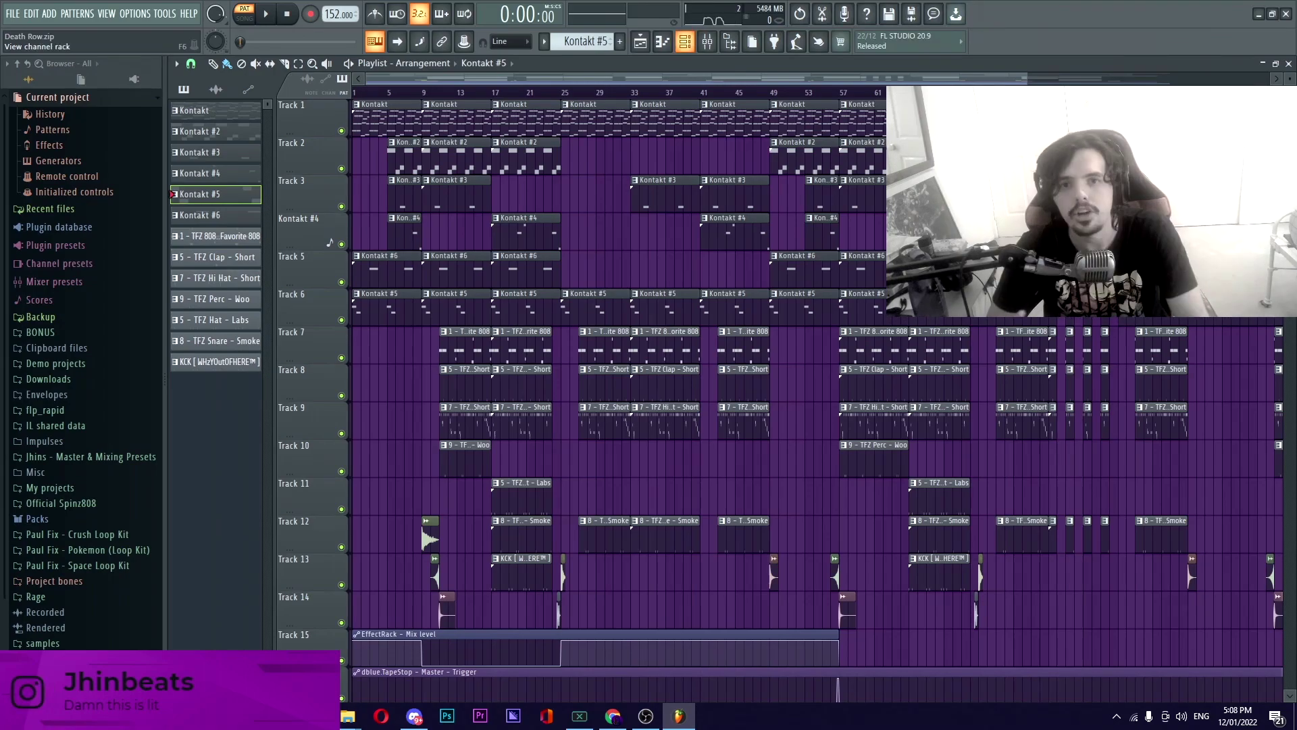
- Select the Kontakt #6 pattern and inspect the instrument loaded in its channel
key(F6)
key(plus)
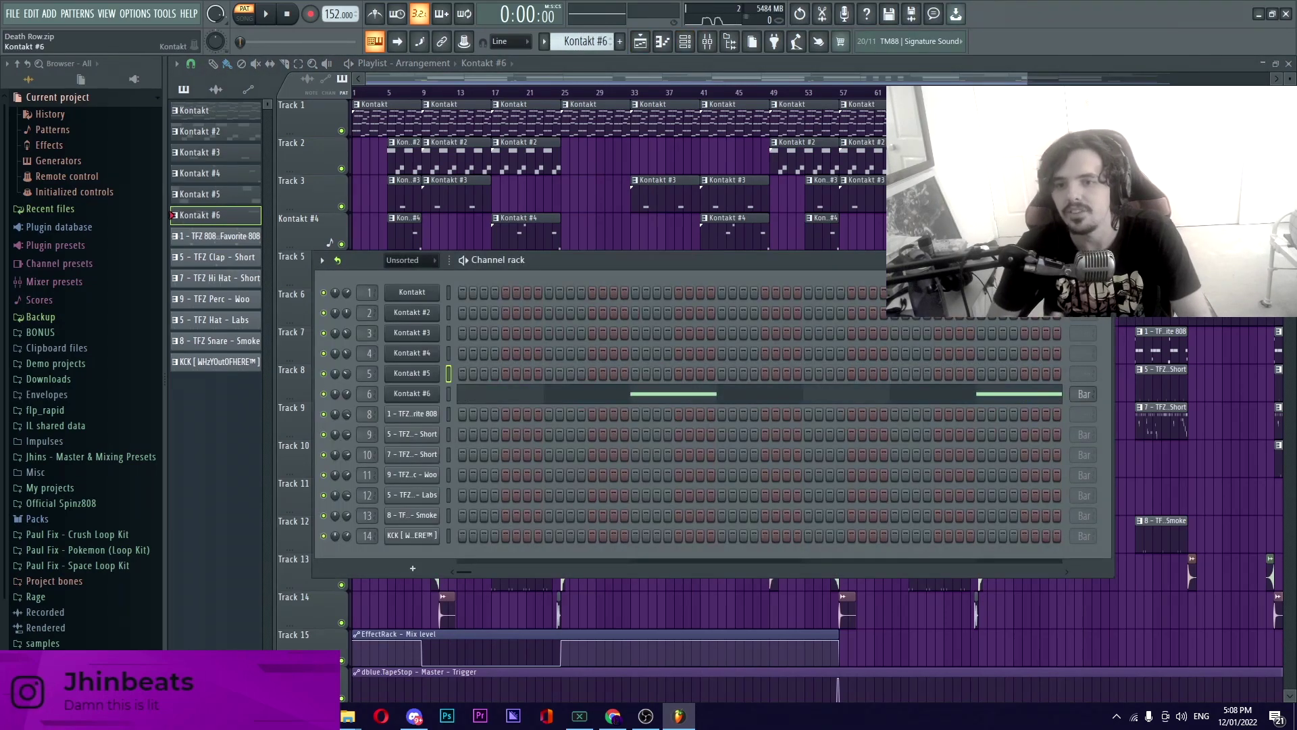
click(411, 393)
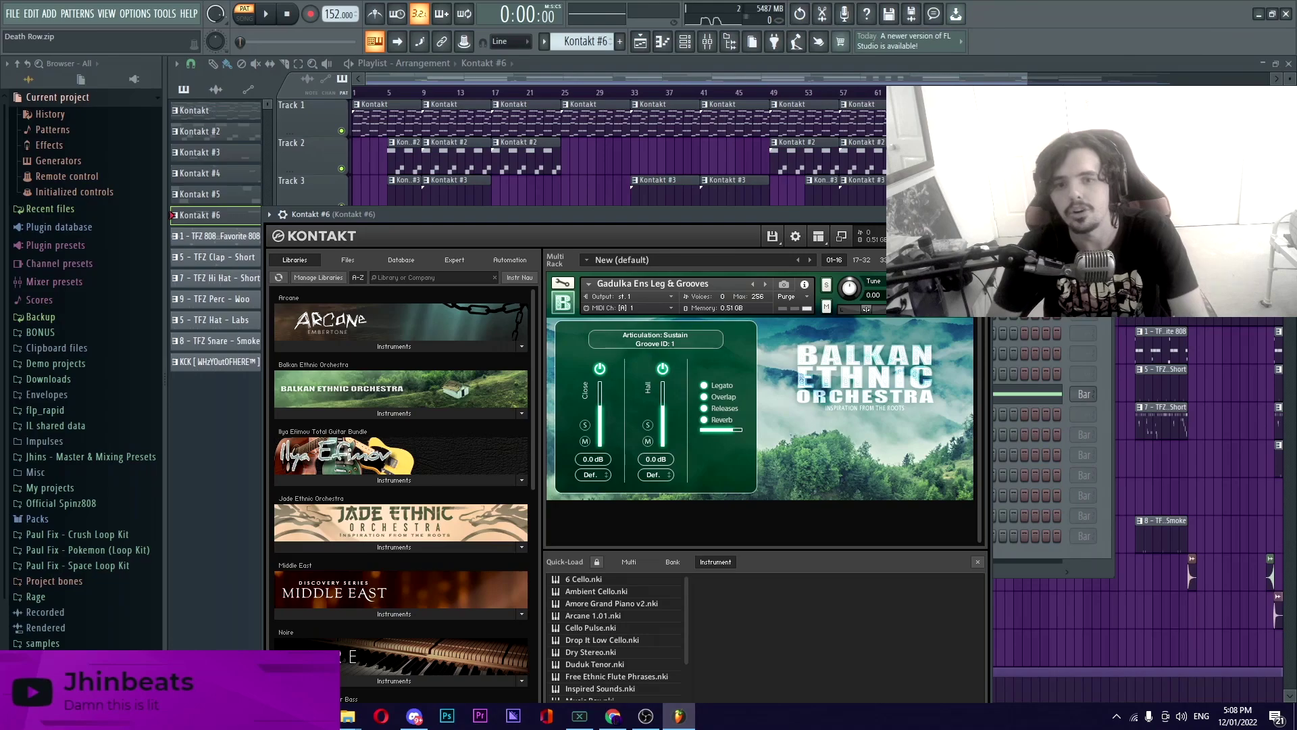
key(Escape)
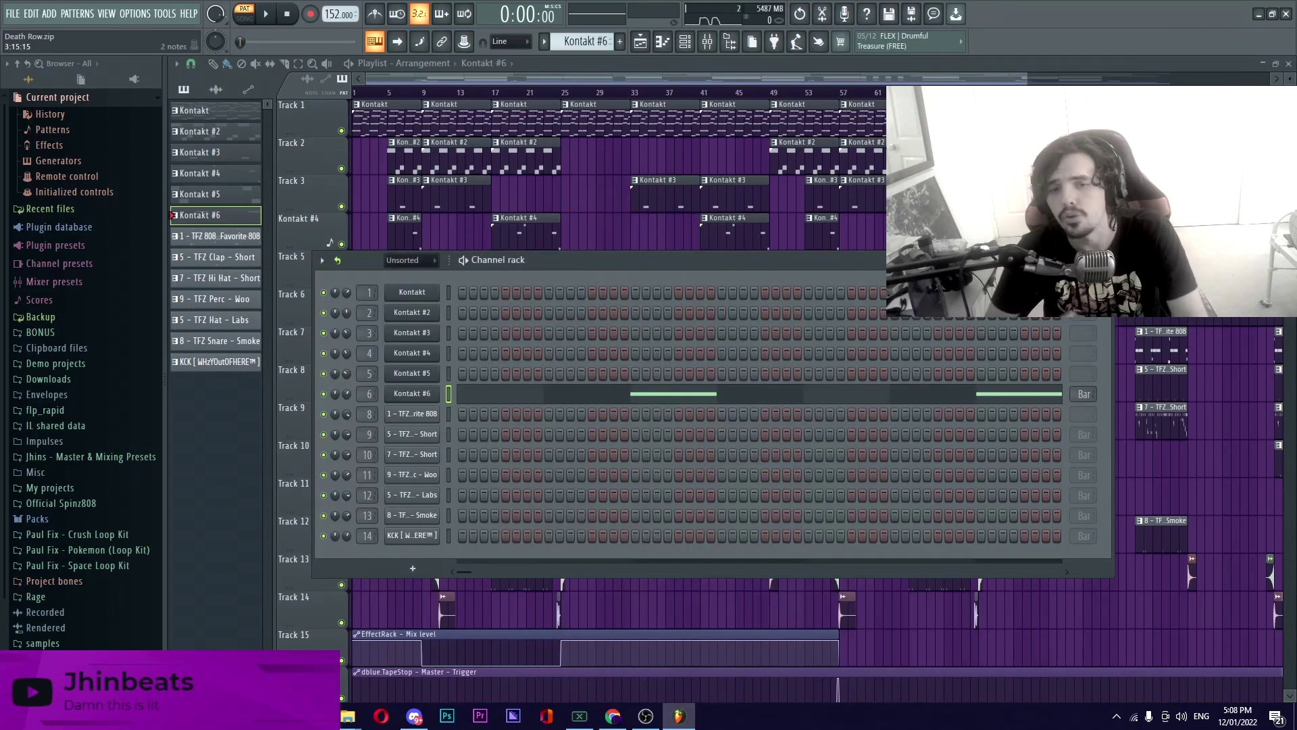
- Open the Kontakt #6 notes in the piano roll, listen to the note at bar 3, and return to the playlist
key(F7)
click(412, 94)
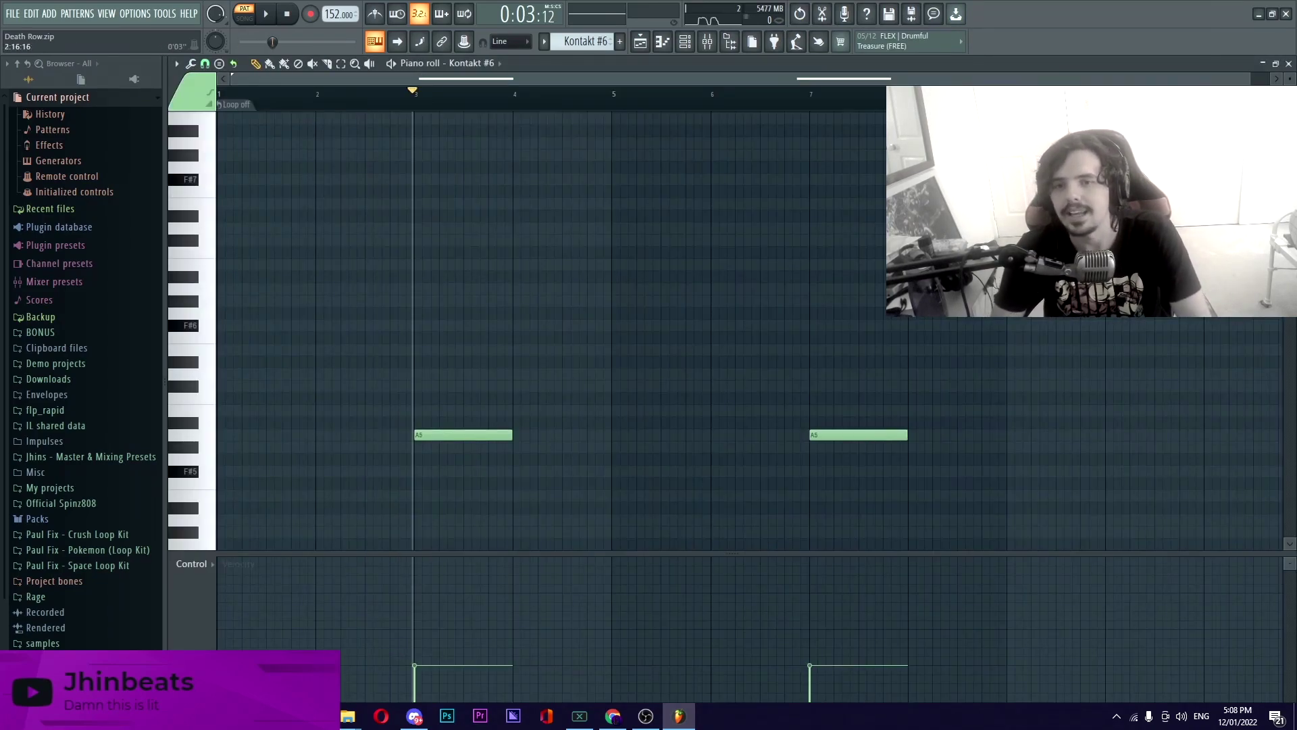
key(space)
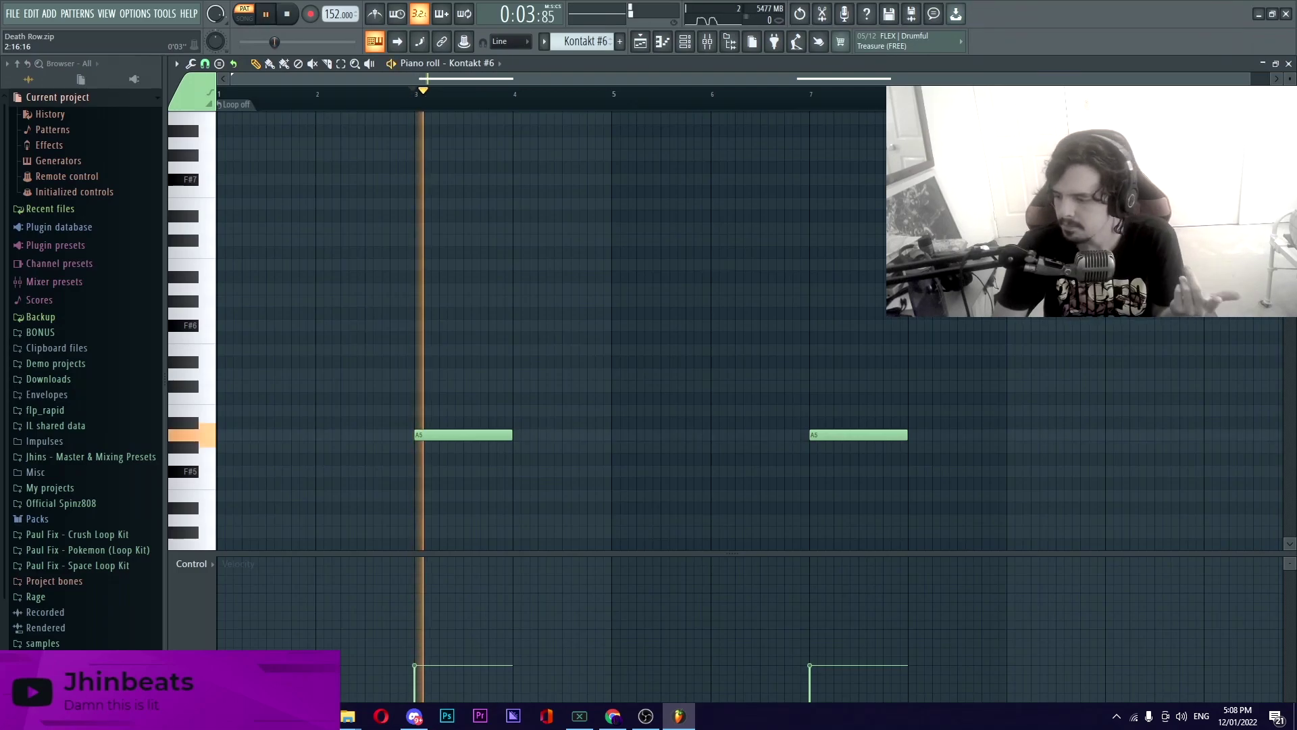
key(space)
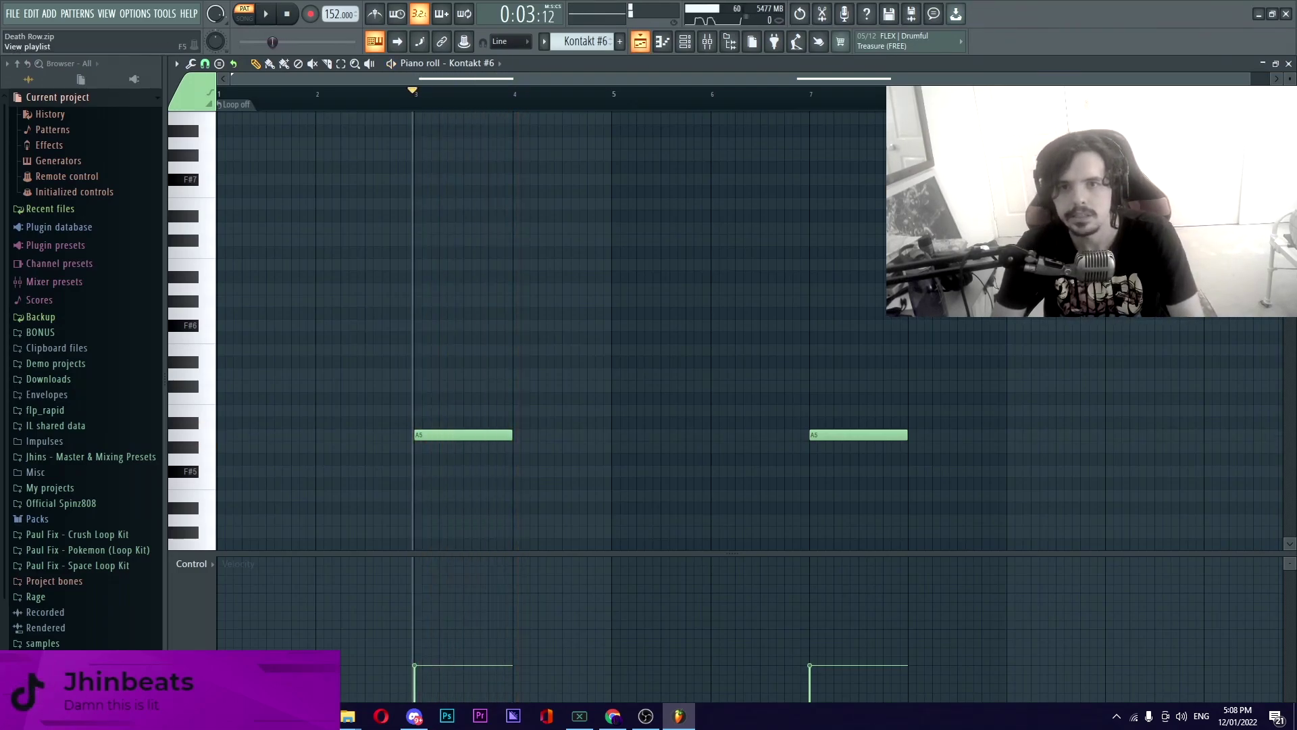
click(639, 42)
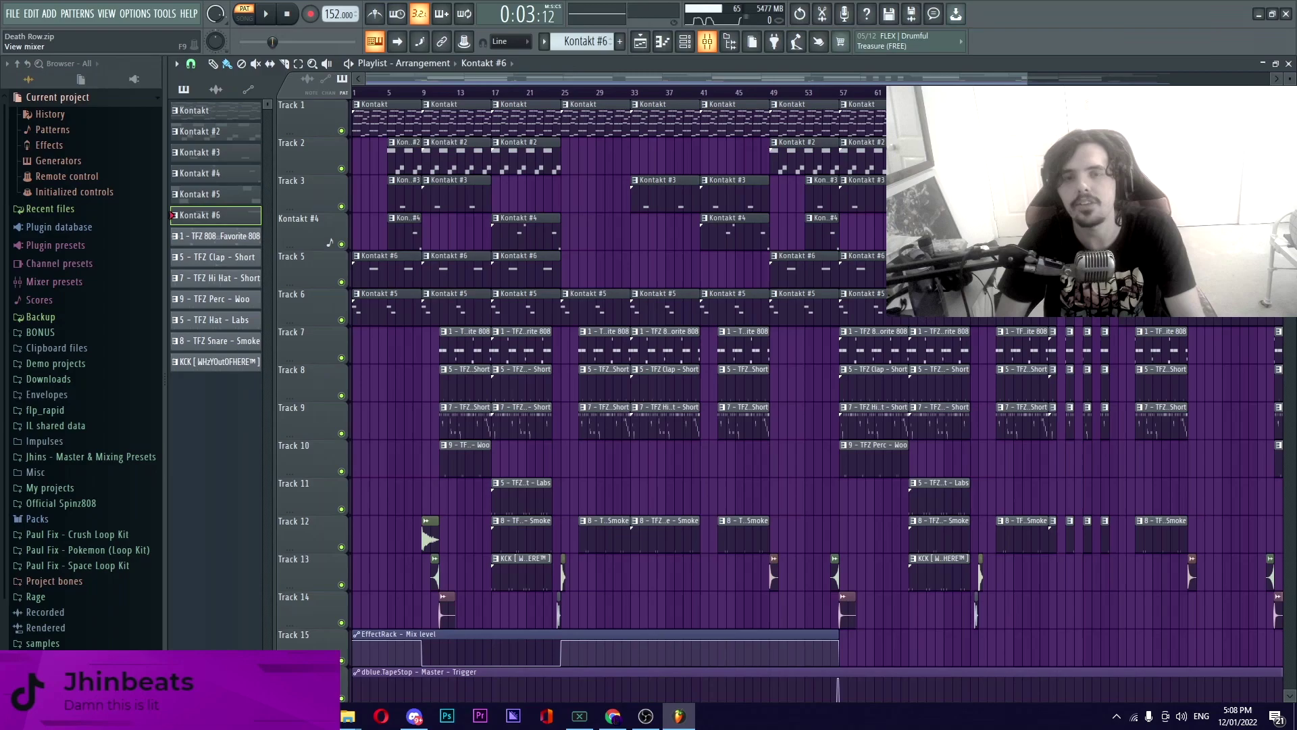
- Open the mixer and go through the routing of the six Kontakt tracks, ending on the Insert 7 track
click(707, 42)
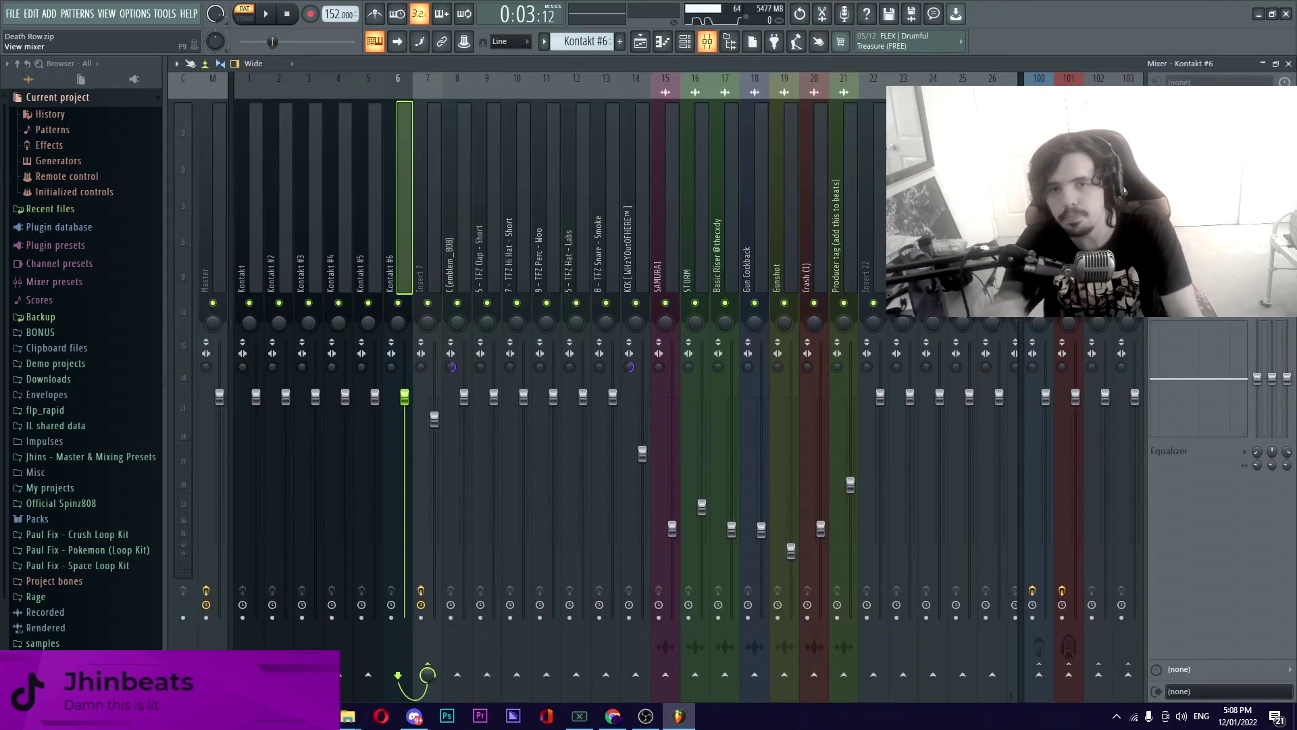
click(249, 196)
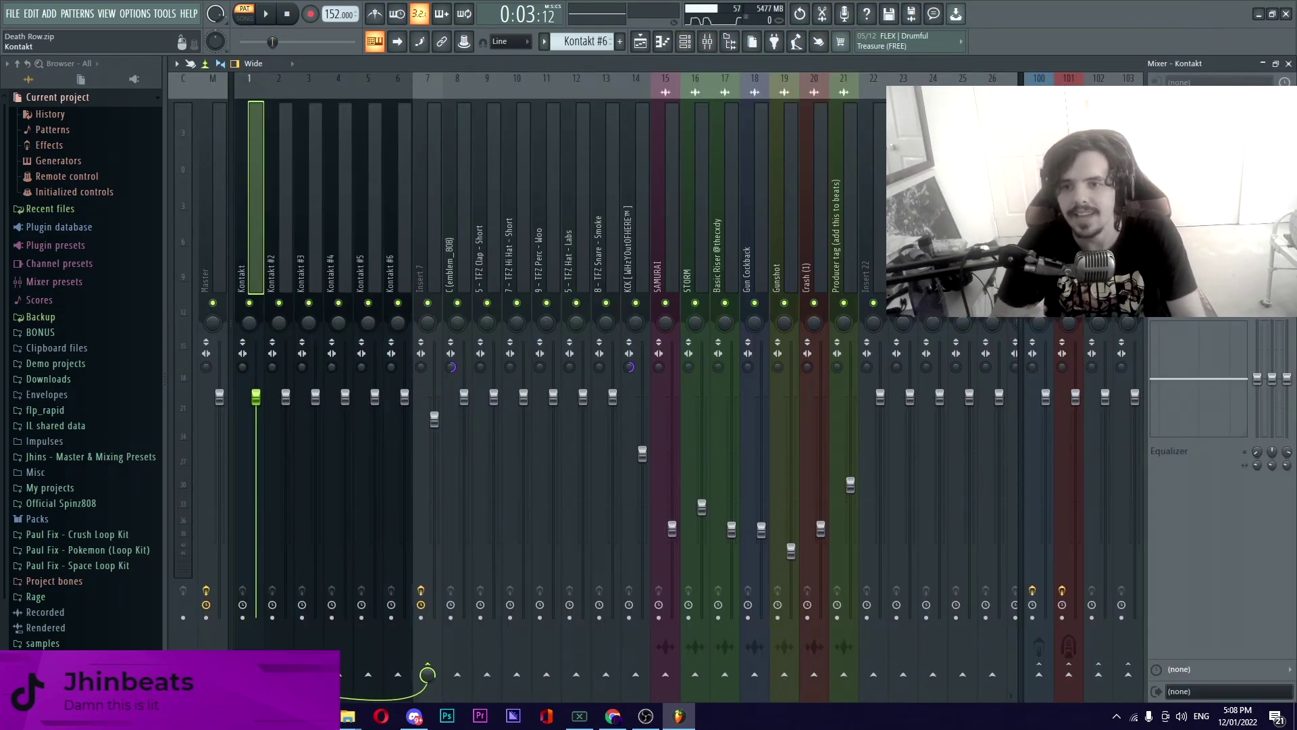
key(Right)
key(Right)
key(Right)
key(Right)
key(Right)
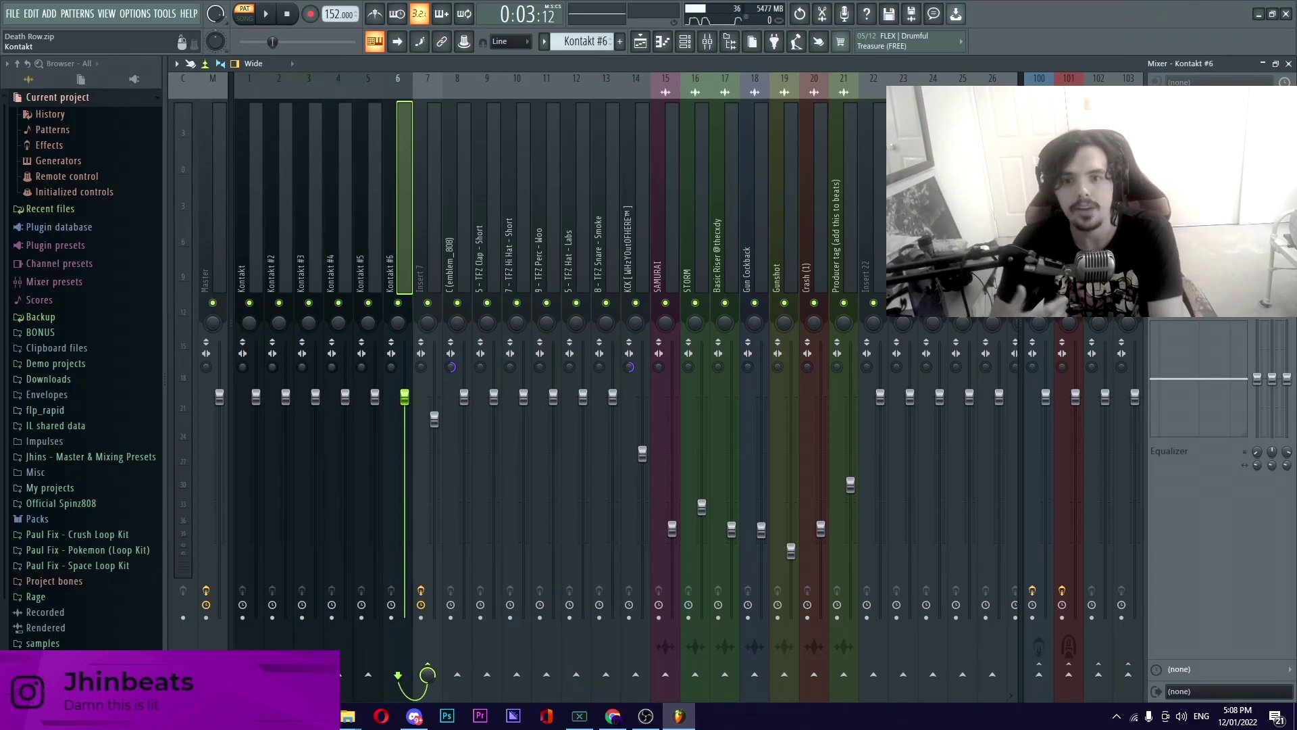
key(Right)
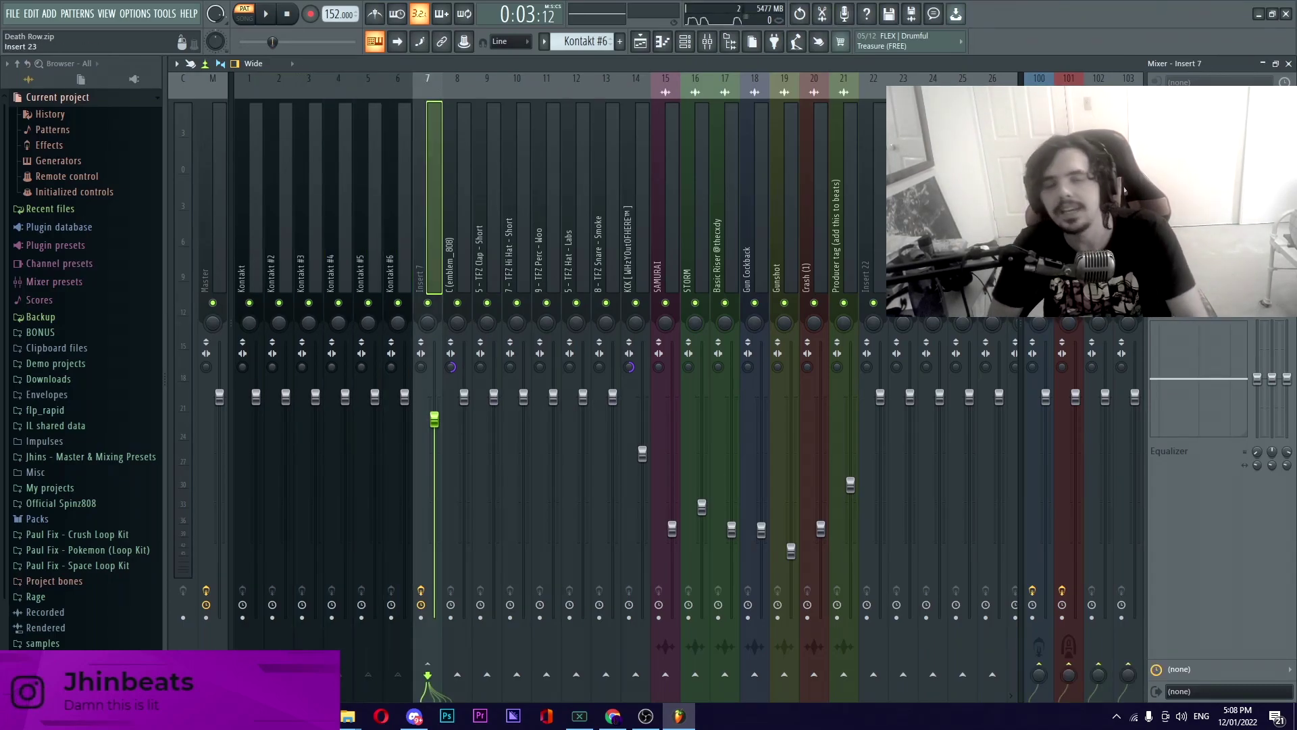
- Inspect the ValhallaVintageVerb settings and the Fruity Chorus preset list on Insert 7, closing each effect
click(1214, 102)
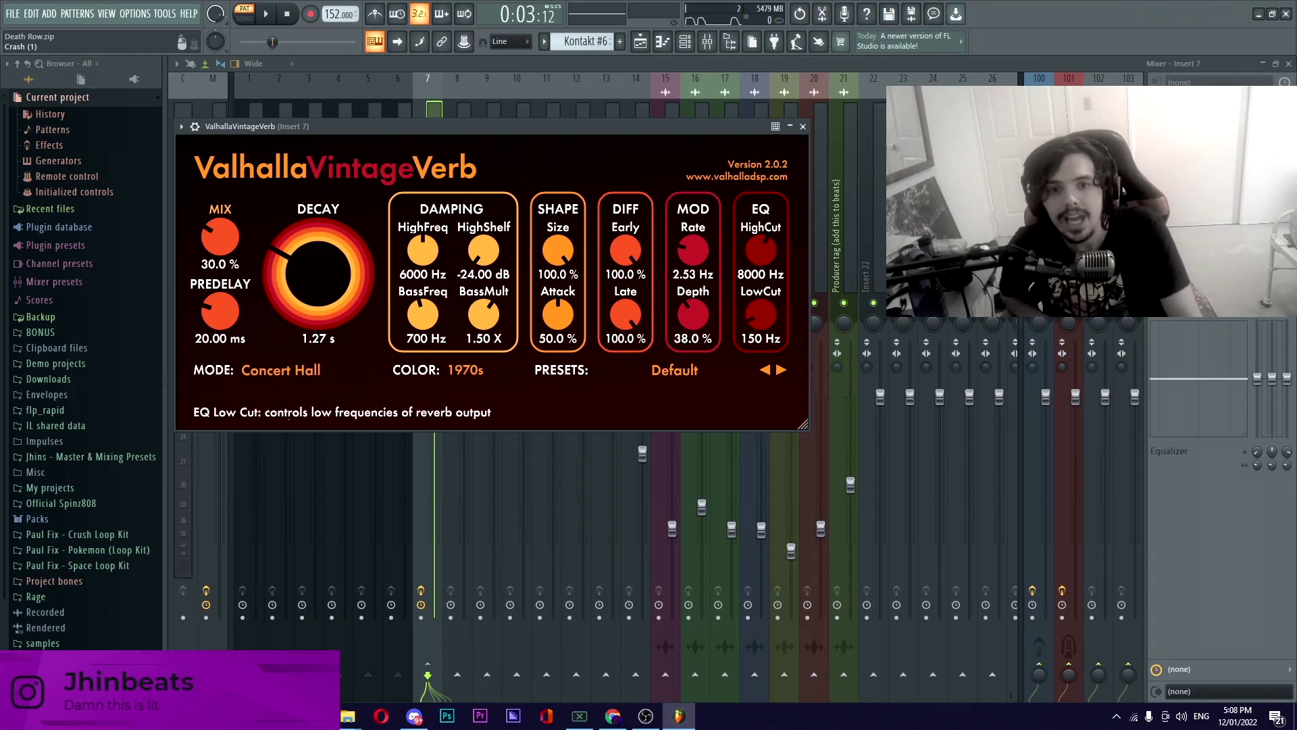
click(802, 126)
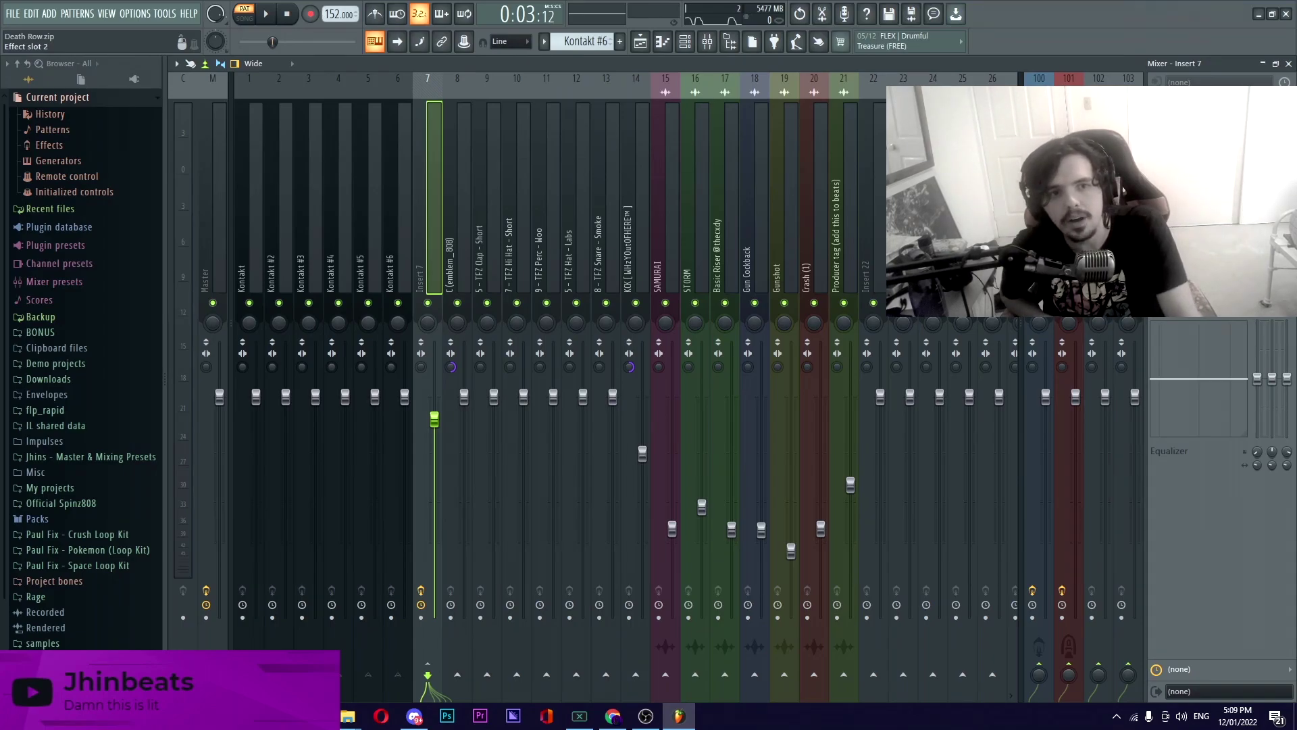
click(1206, 126)
click(485, 161)
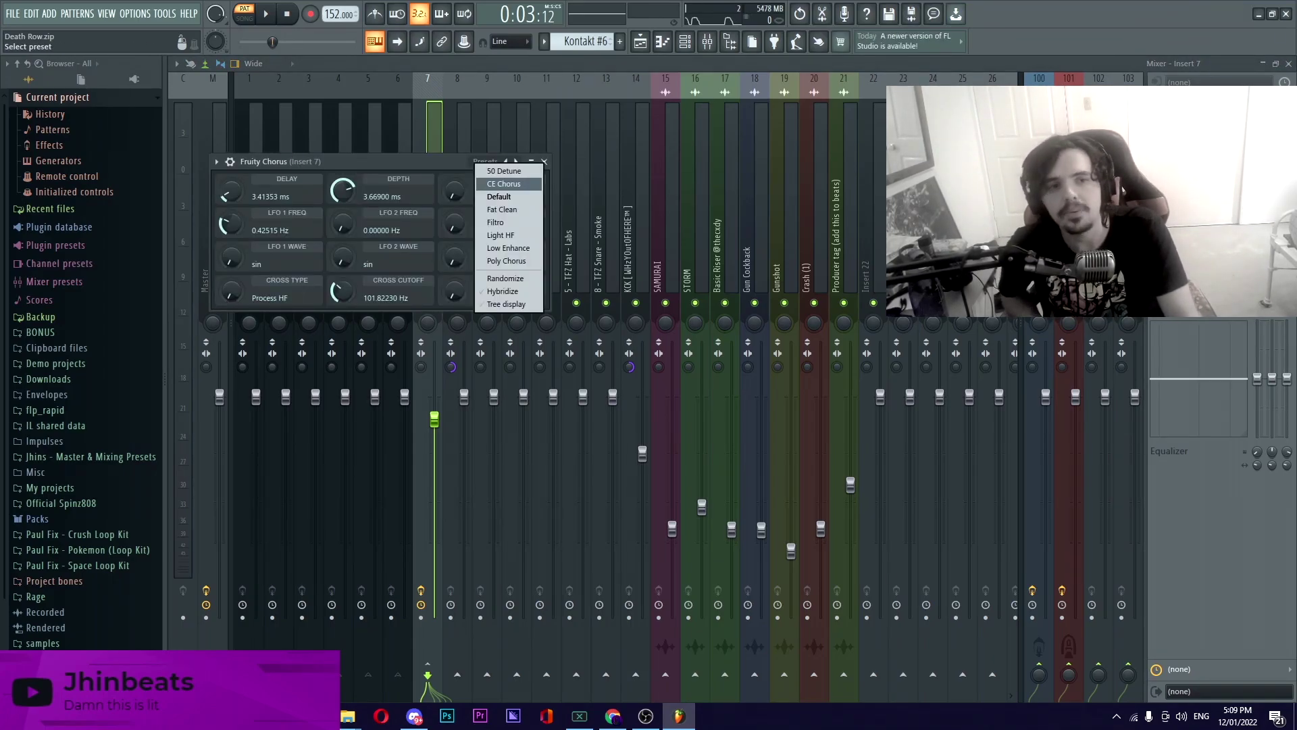
click(543, 161)
- In the ShaperBox2 demo on Insert 7, add a Drive shaper using the Sweep 4 curve with its peak at about 30% and Mix at 30%
click(1206, 141)
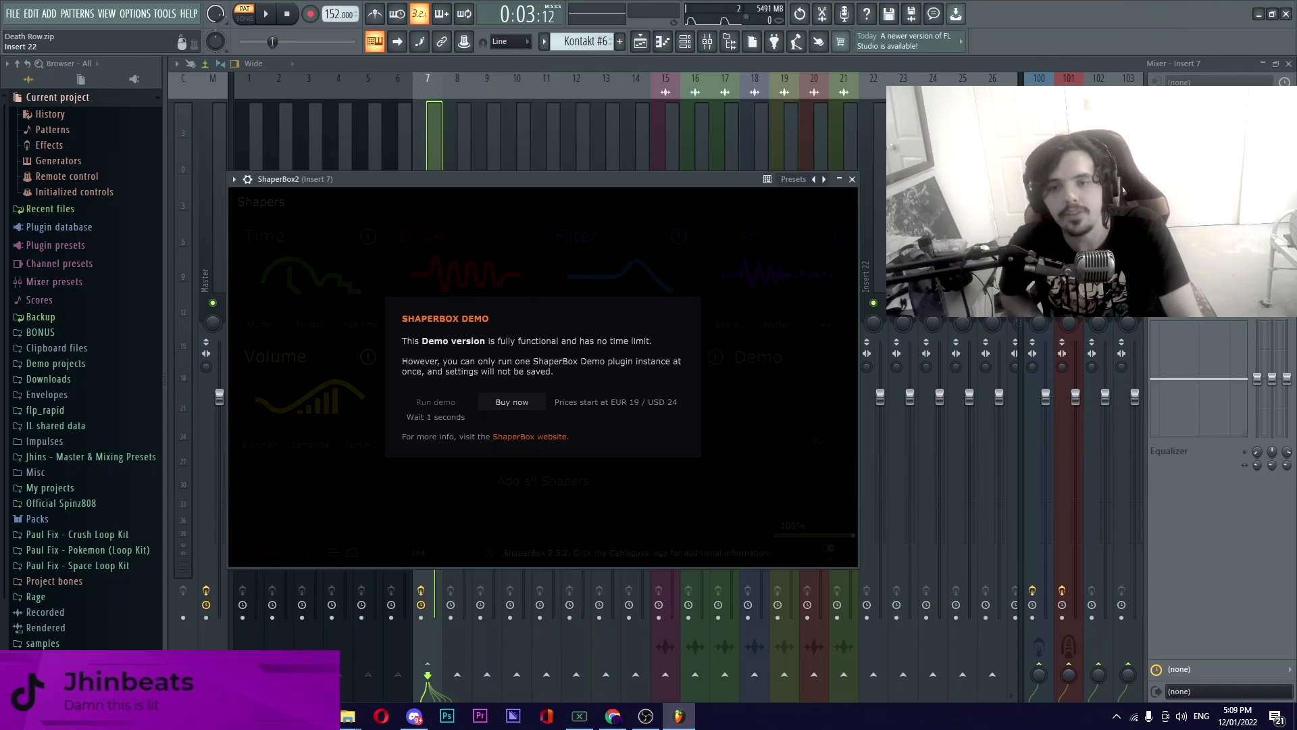
click(436, 401)
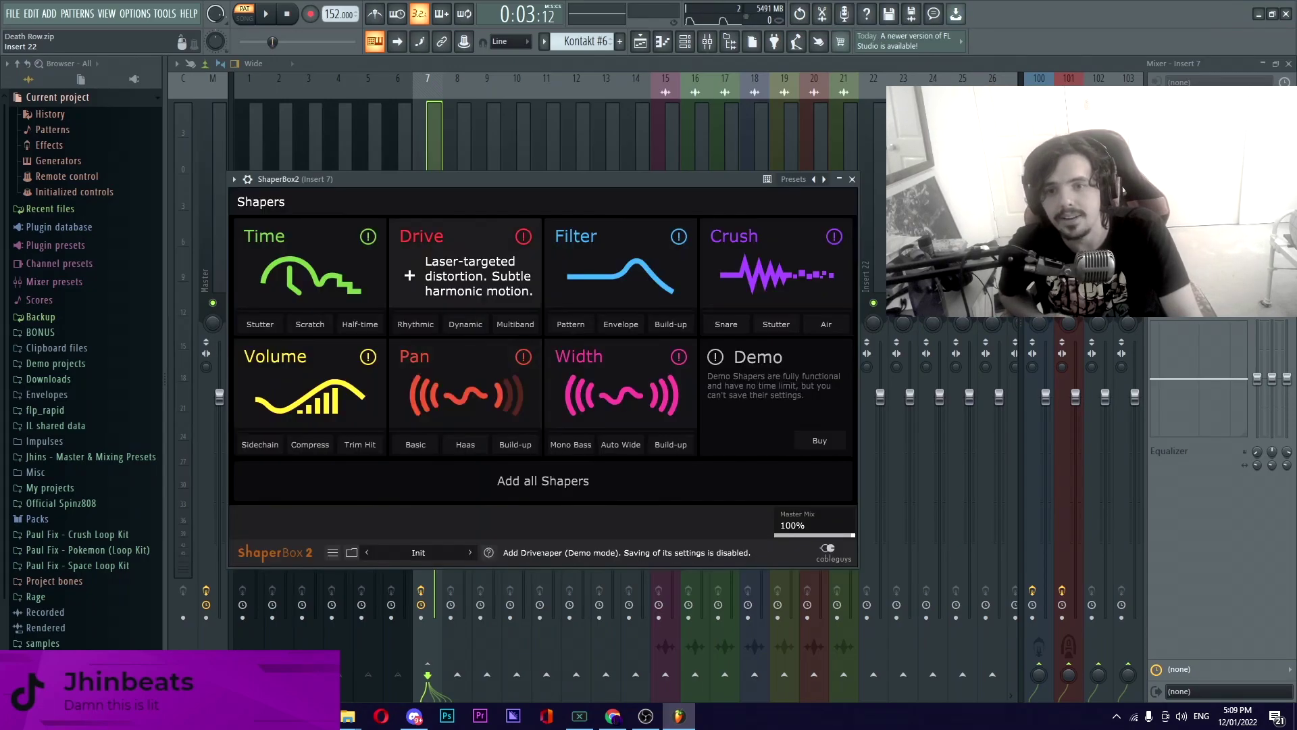
click(385, 491)
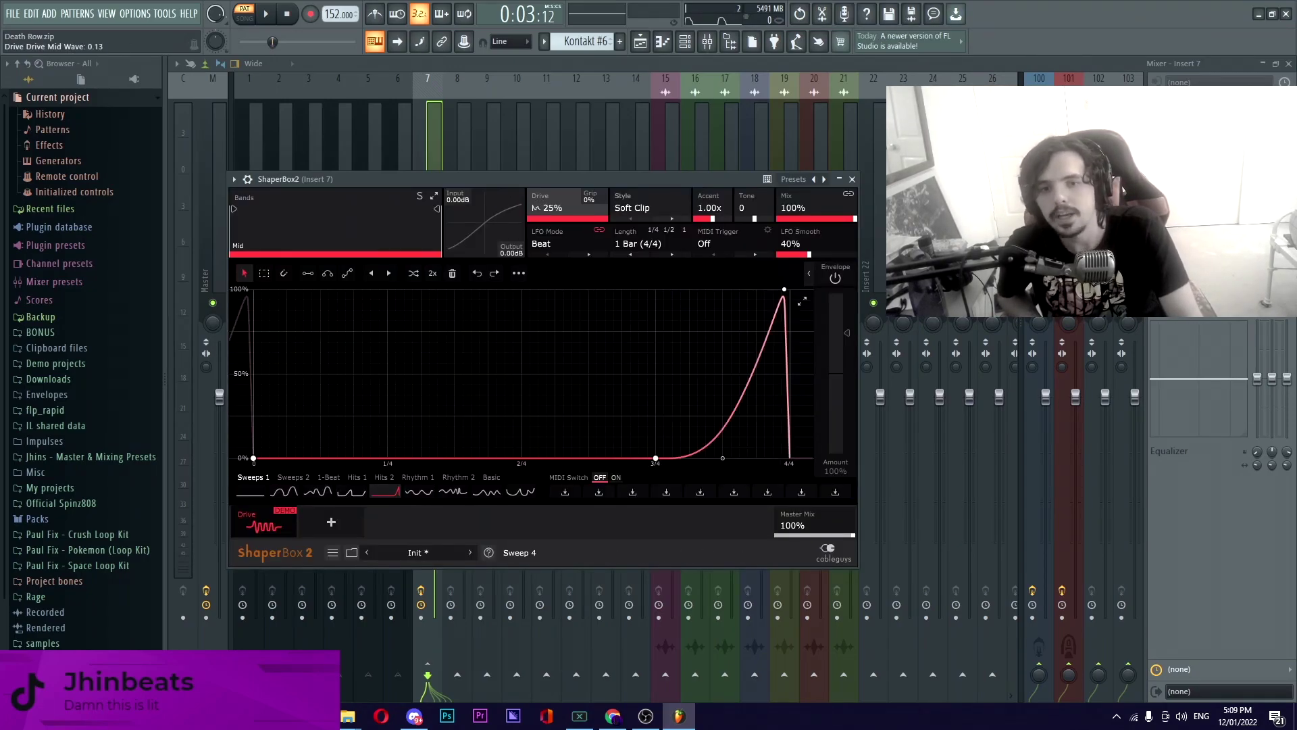
drag(784, 289, 789, 406)
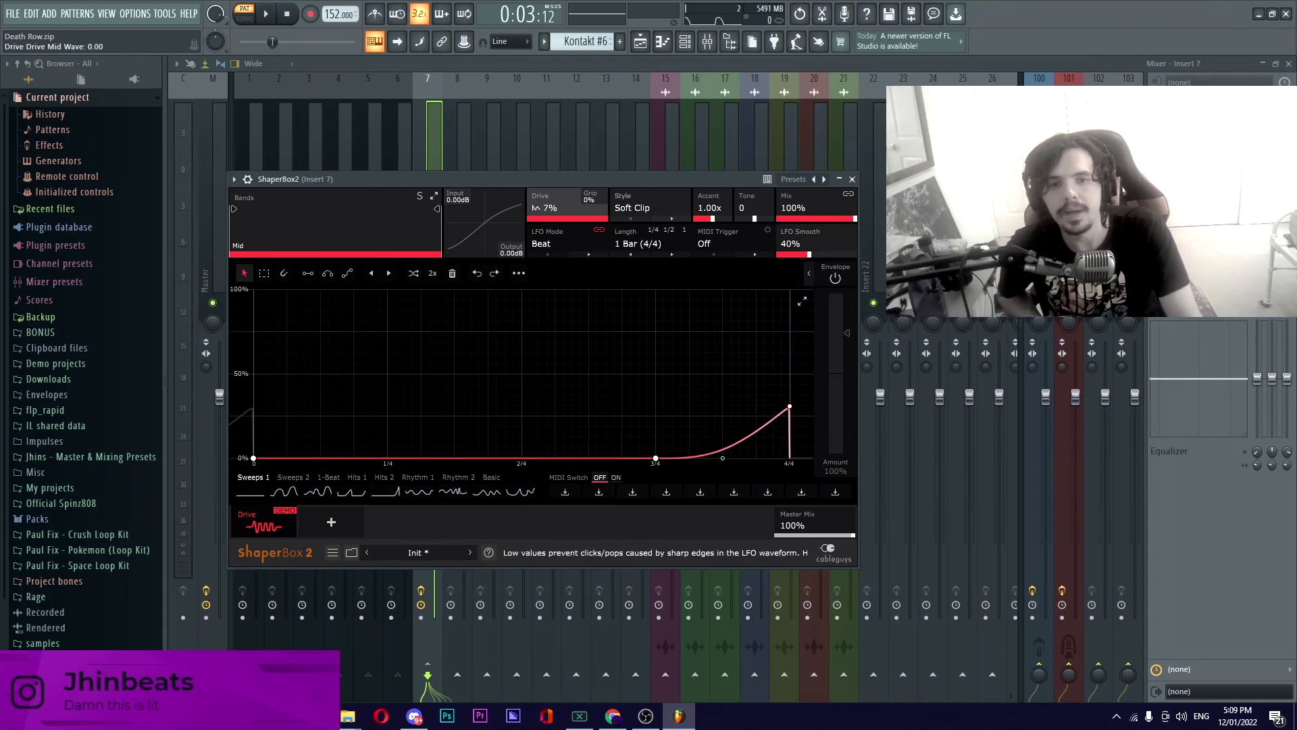
drag(853, 210, 794, 235)
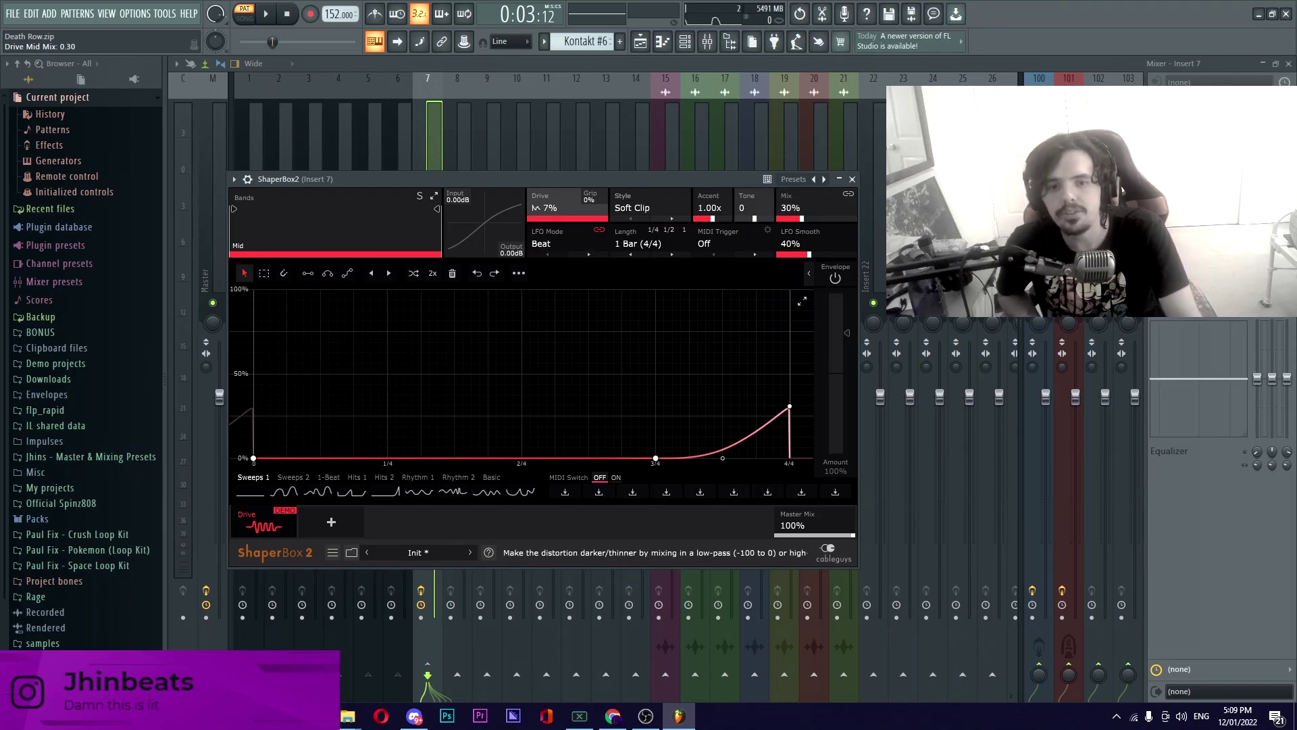
click(852, 179)
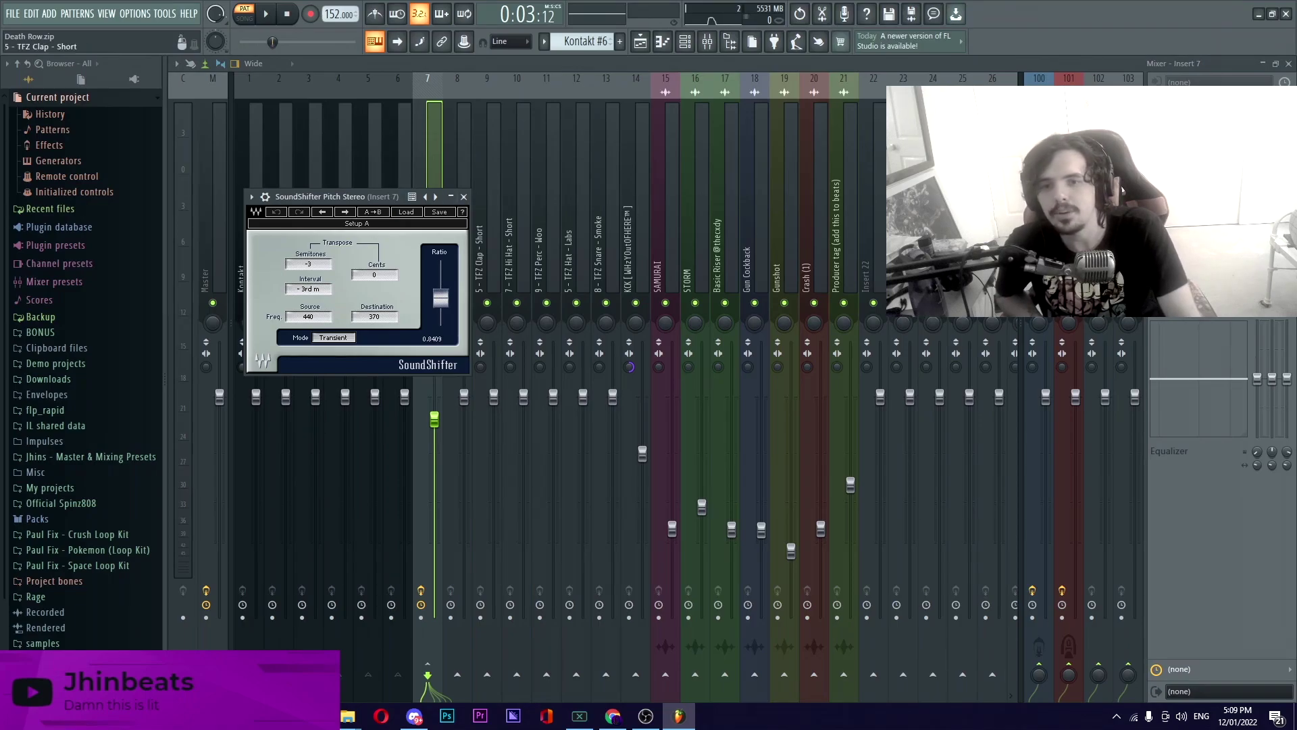
- Review the SoundShifter Pitch Stereo and Retrograde effects on Insert 7, closing each one
click(464, 197)
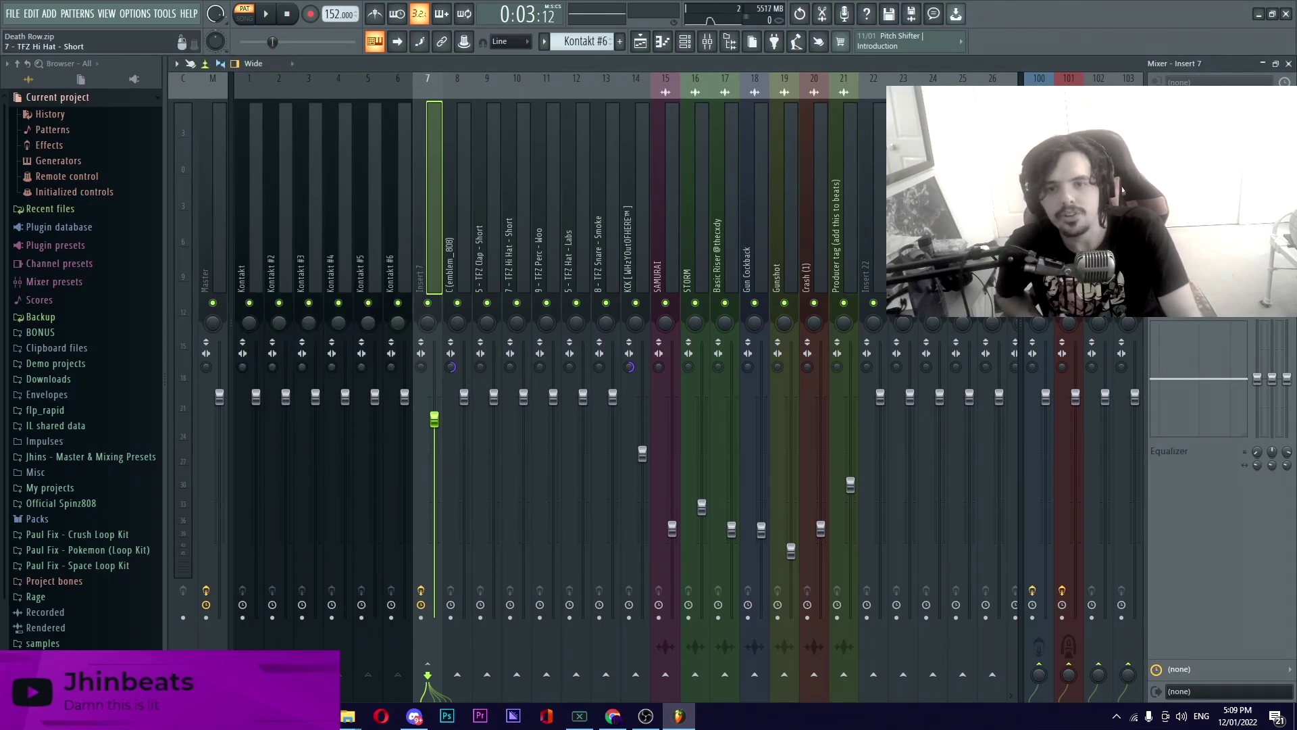
key(Escape)
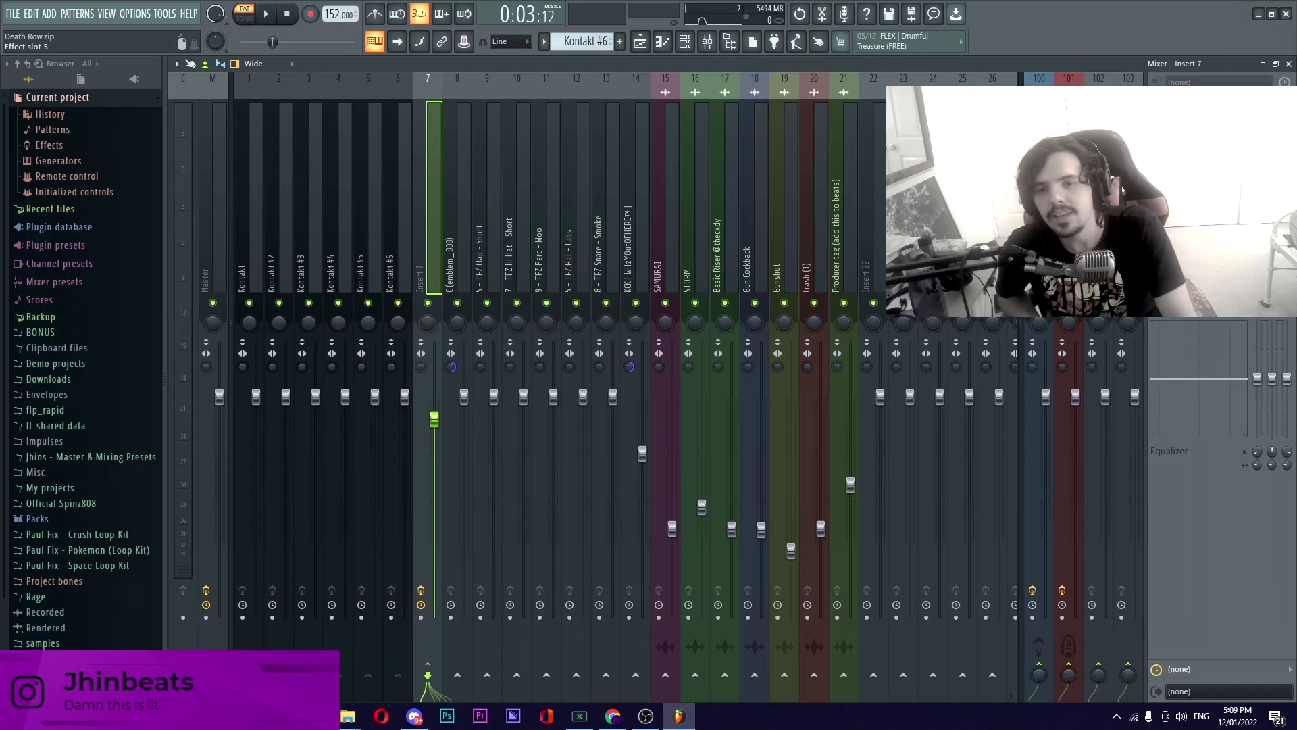
click(1203, 152)
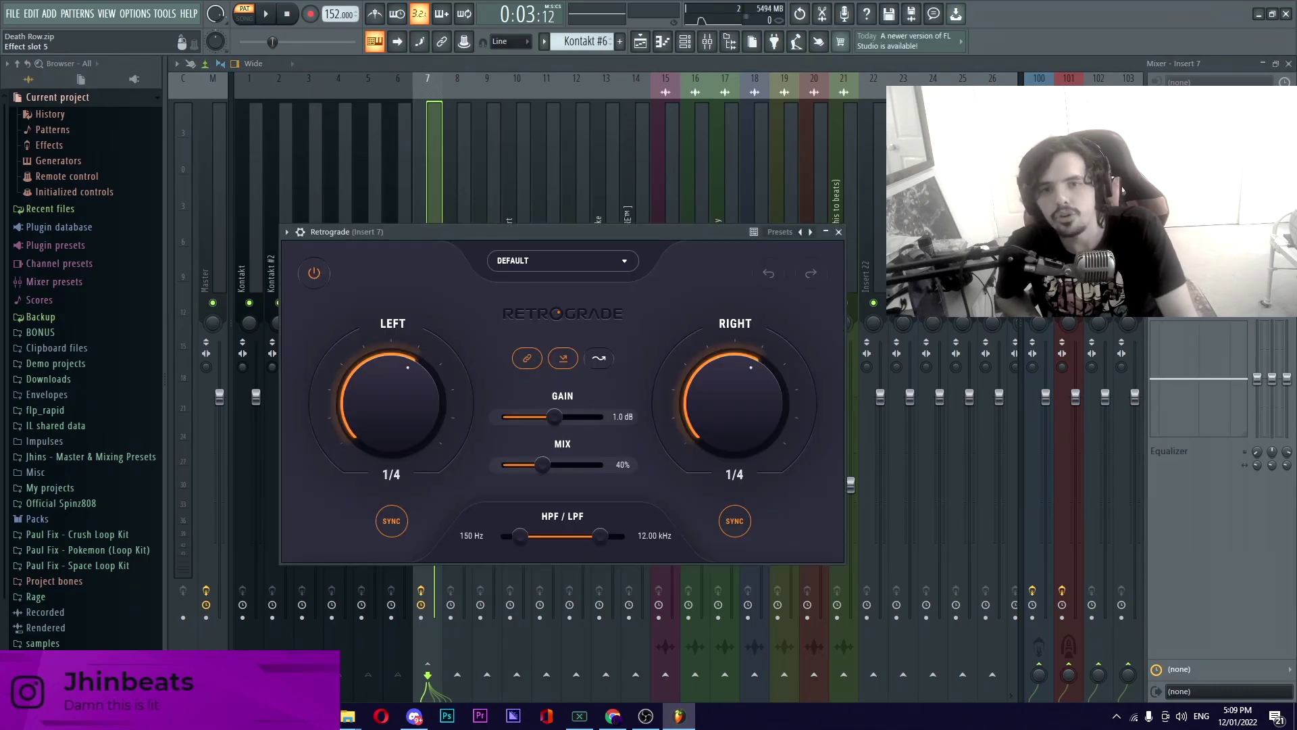
drag(562, 232, 634, 123)
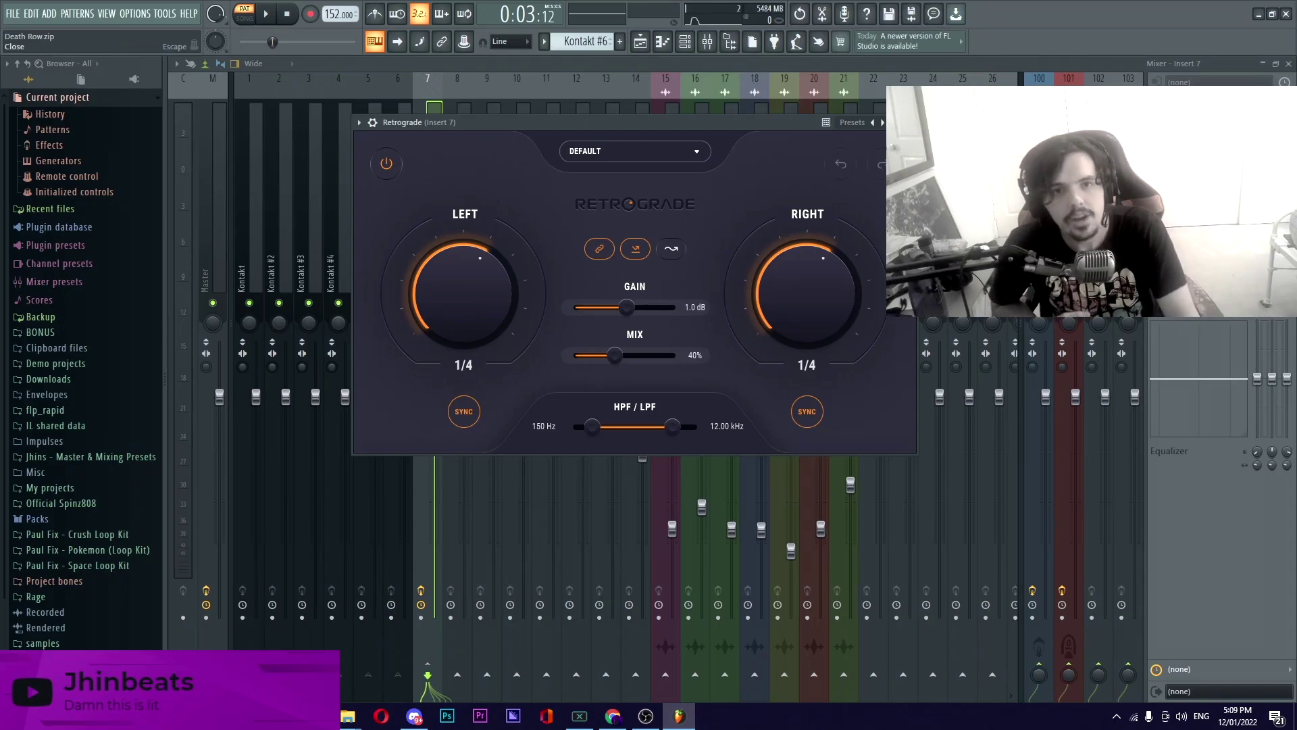
key(Escape)
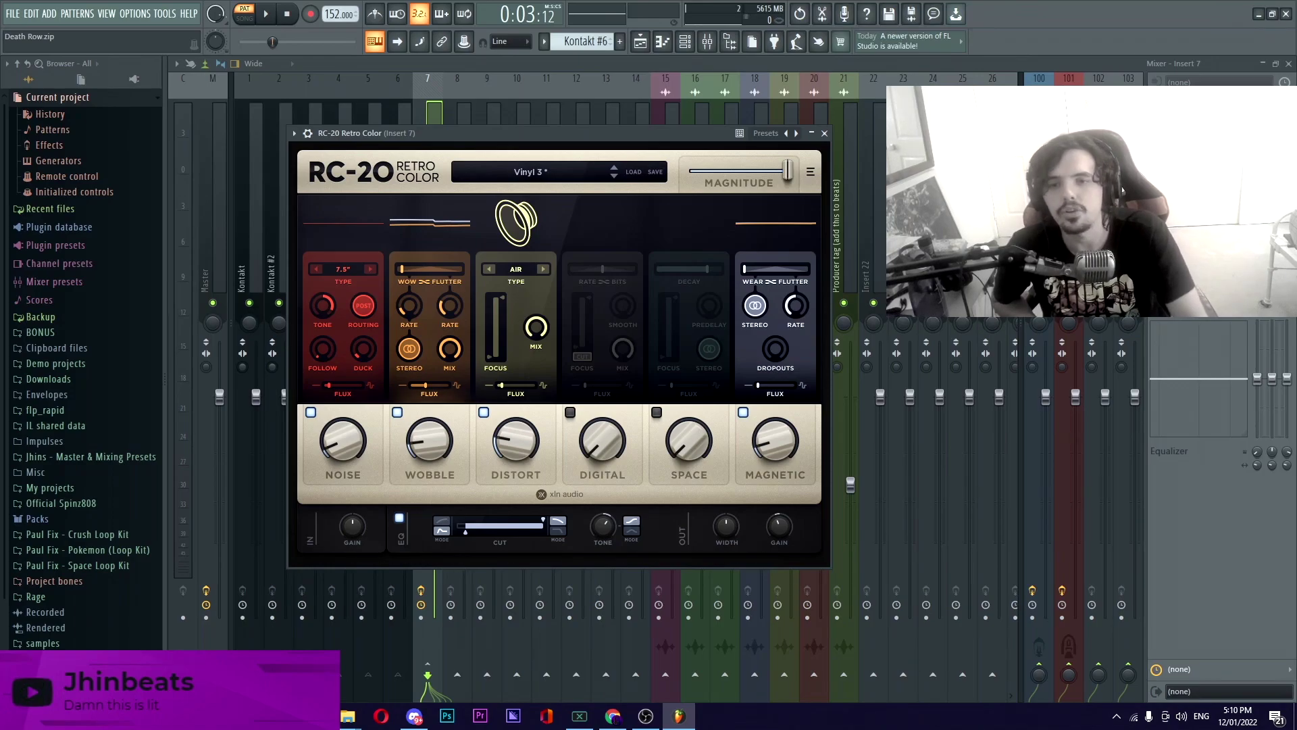
- Close RC-20 Retro Color and open FabFilter Pro-Q 3 on Insert 7 to inspect its EQ curve
click(823, 133)
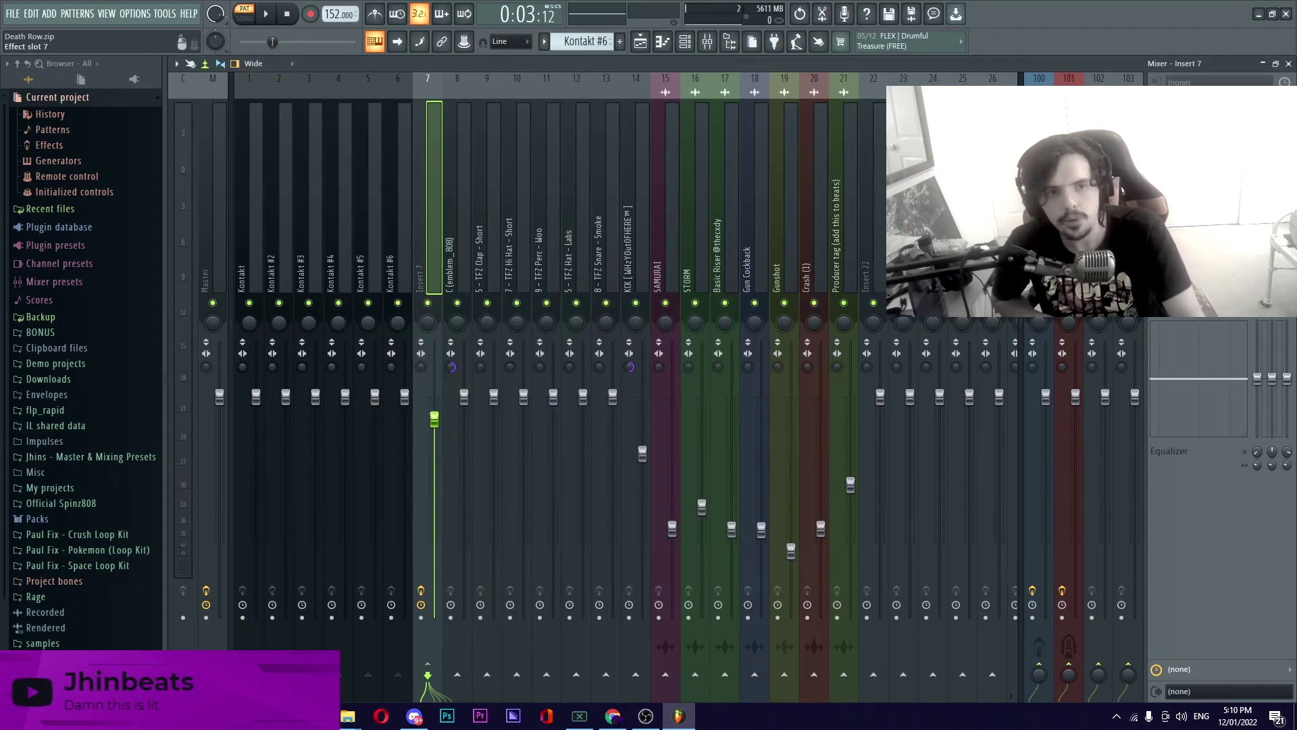
click(1216, 228)
drag(676, 212, 701, 175)
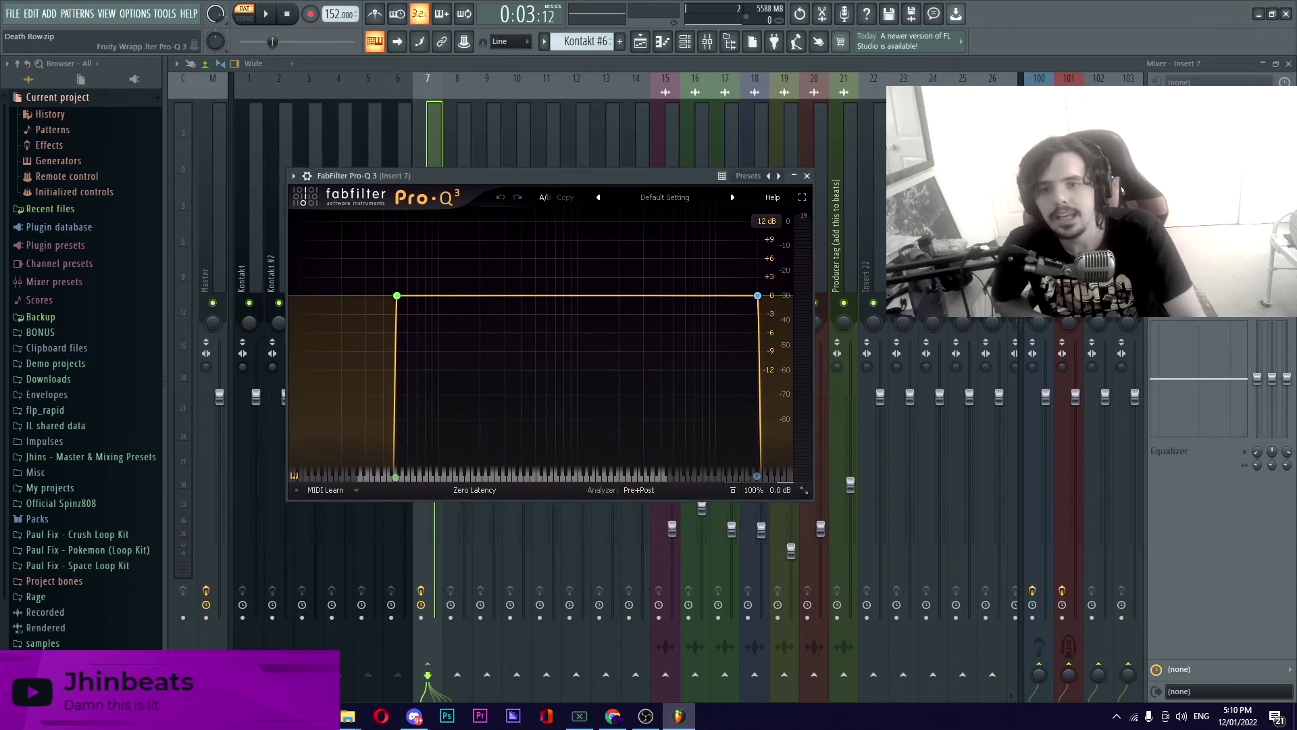
- Close FabFilter Pro-Q 3 and review the EffectRack, Cymatics Origin and RVox Stereo effects on Insert 7
mouse_move(758, 295)
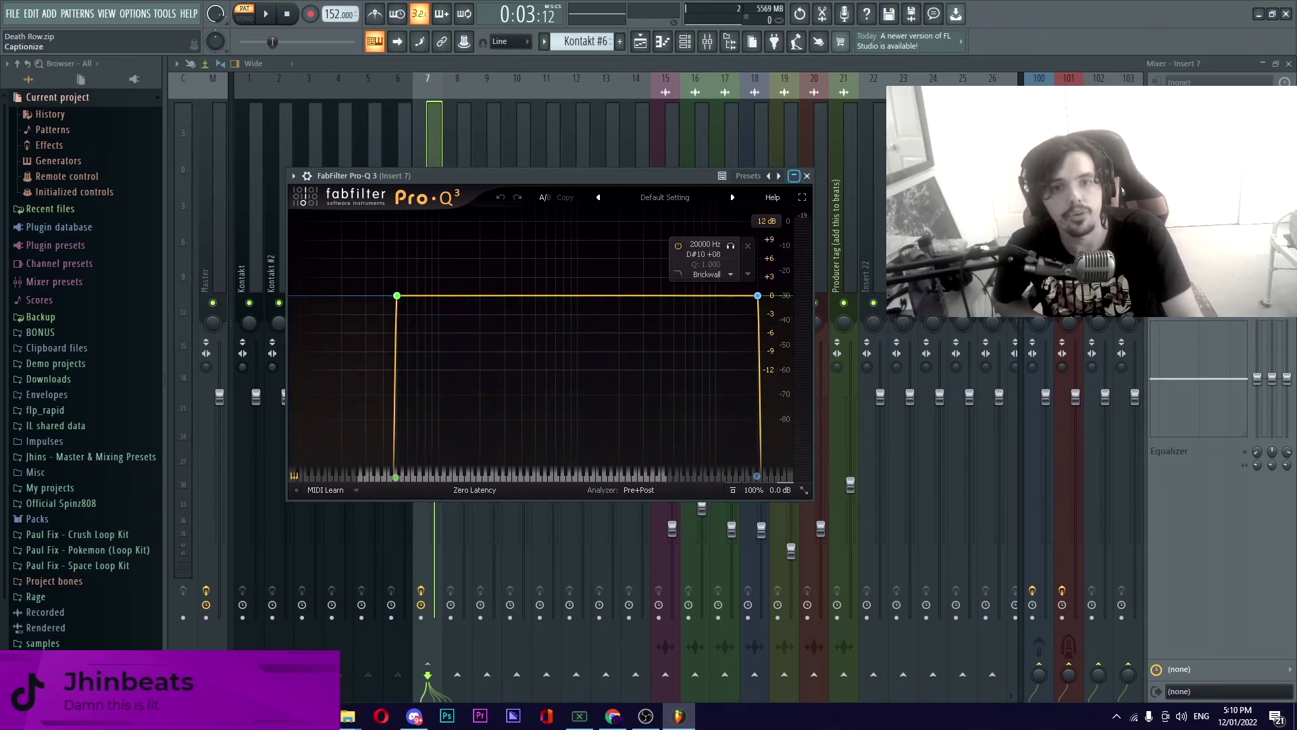
click(807, 176)
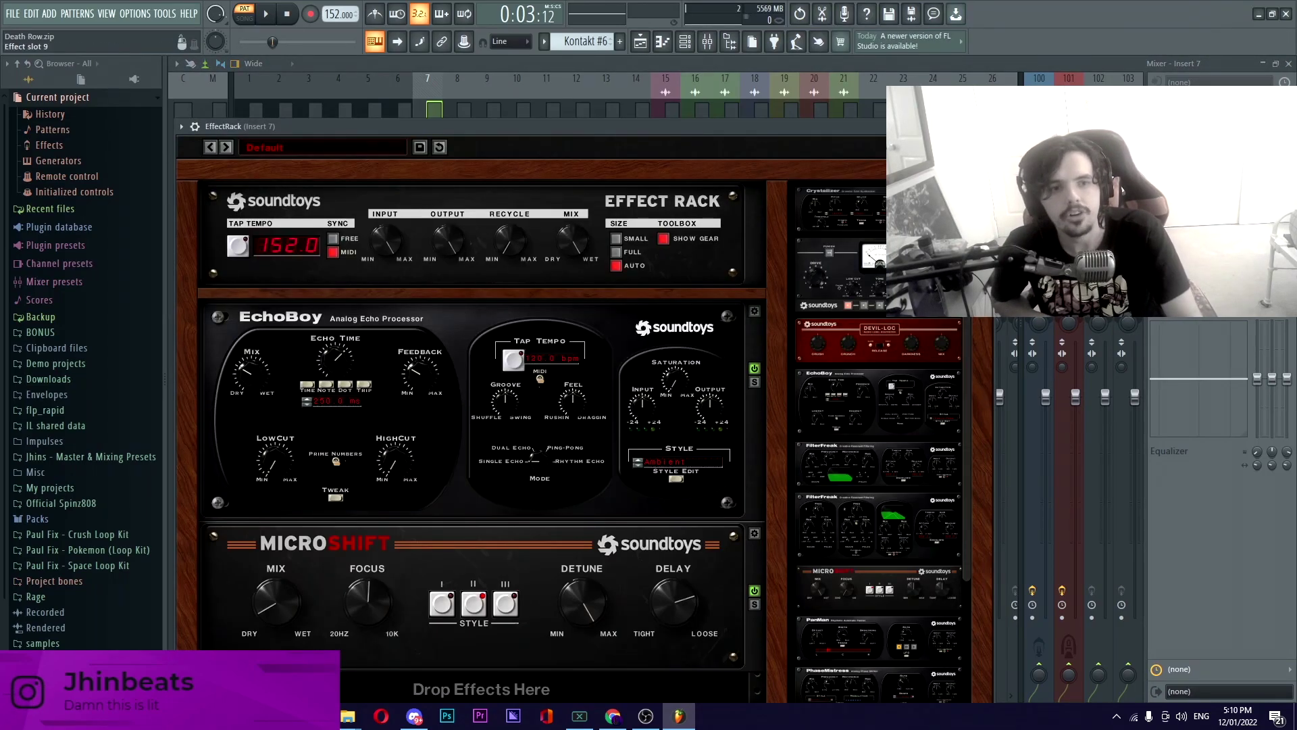
key(Escape)
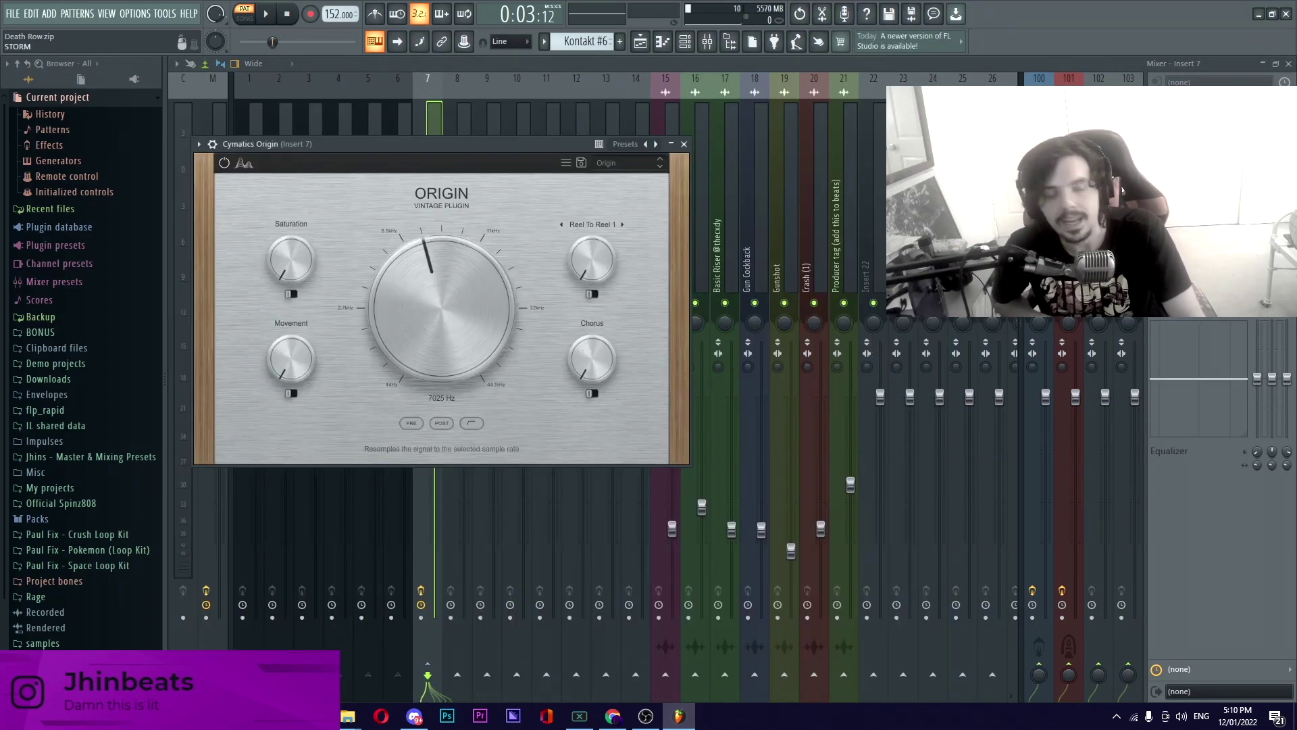
key(Escape)
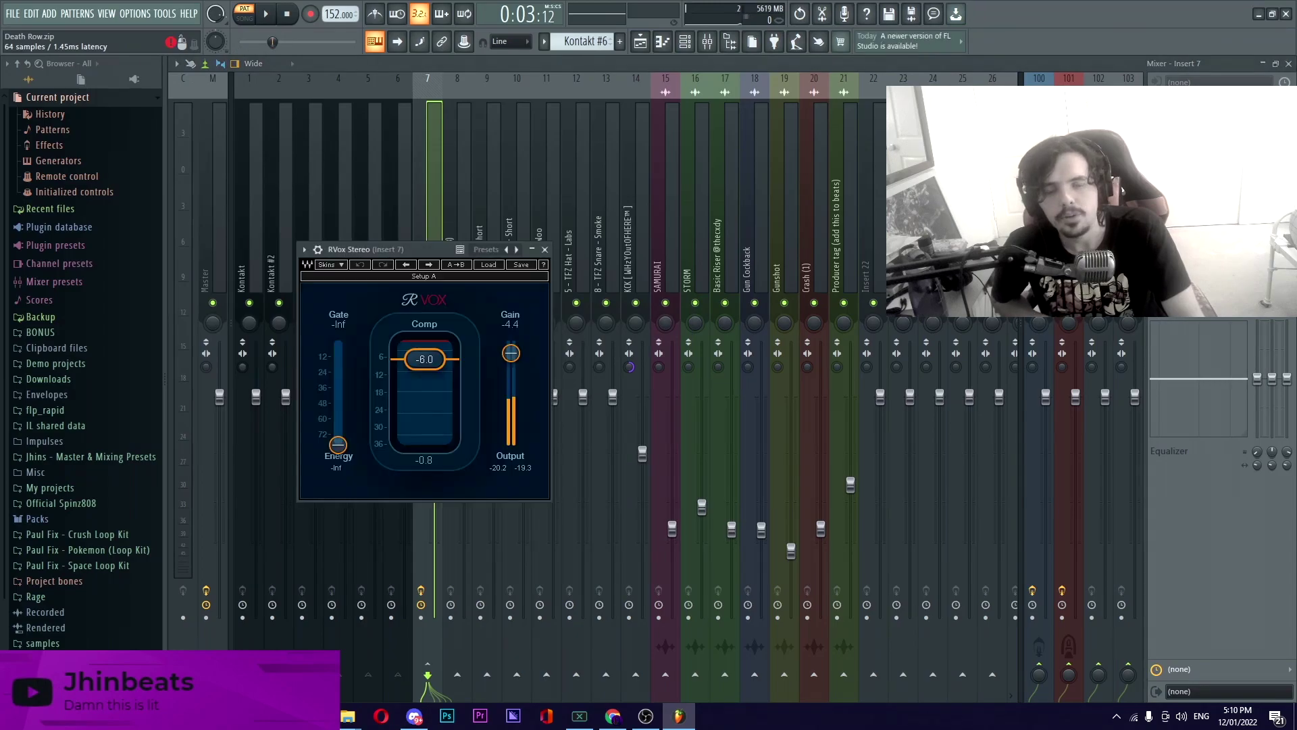
drag(419, 249, 446, 204)
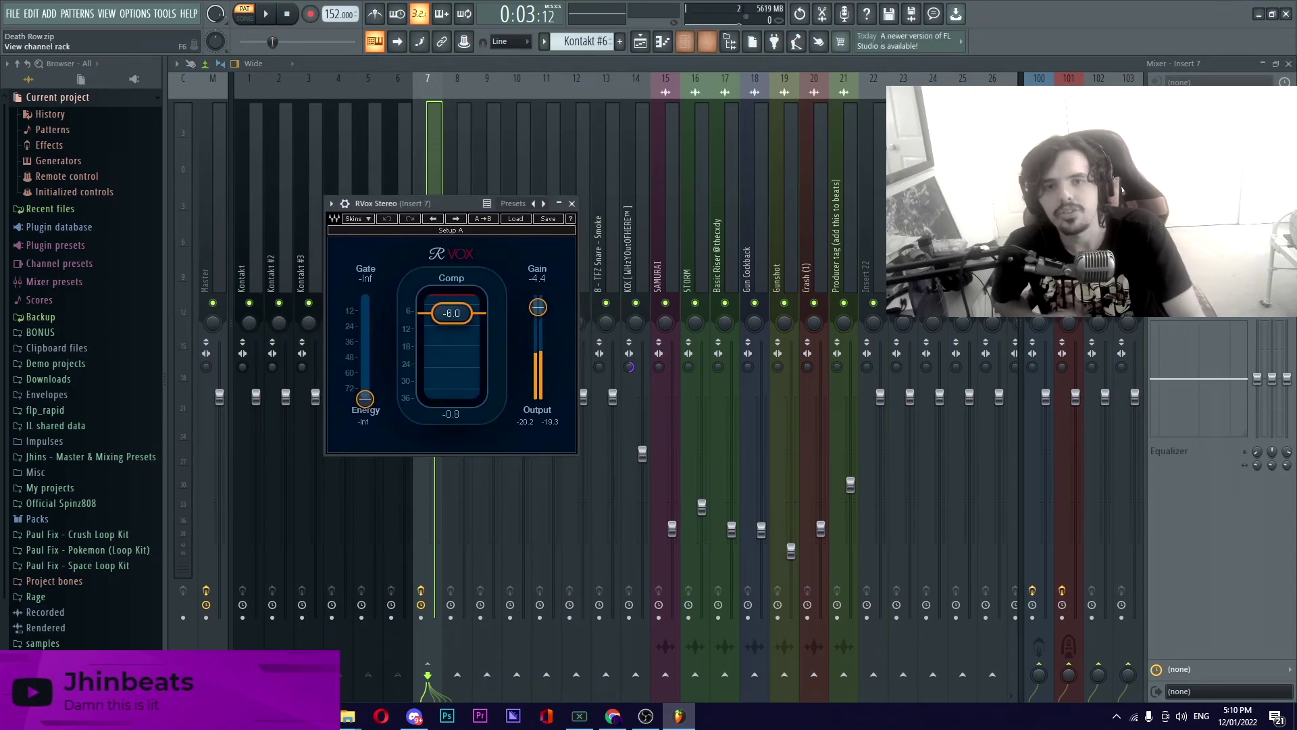
- Solo Track 7 in the playlist and play its TFZ 808 - Favorite 808 pattern from the start in the piano roll
key(F5)
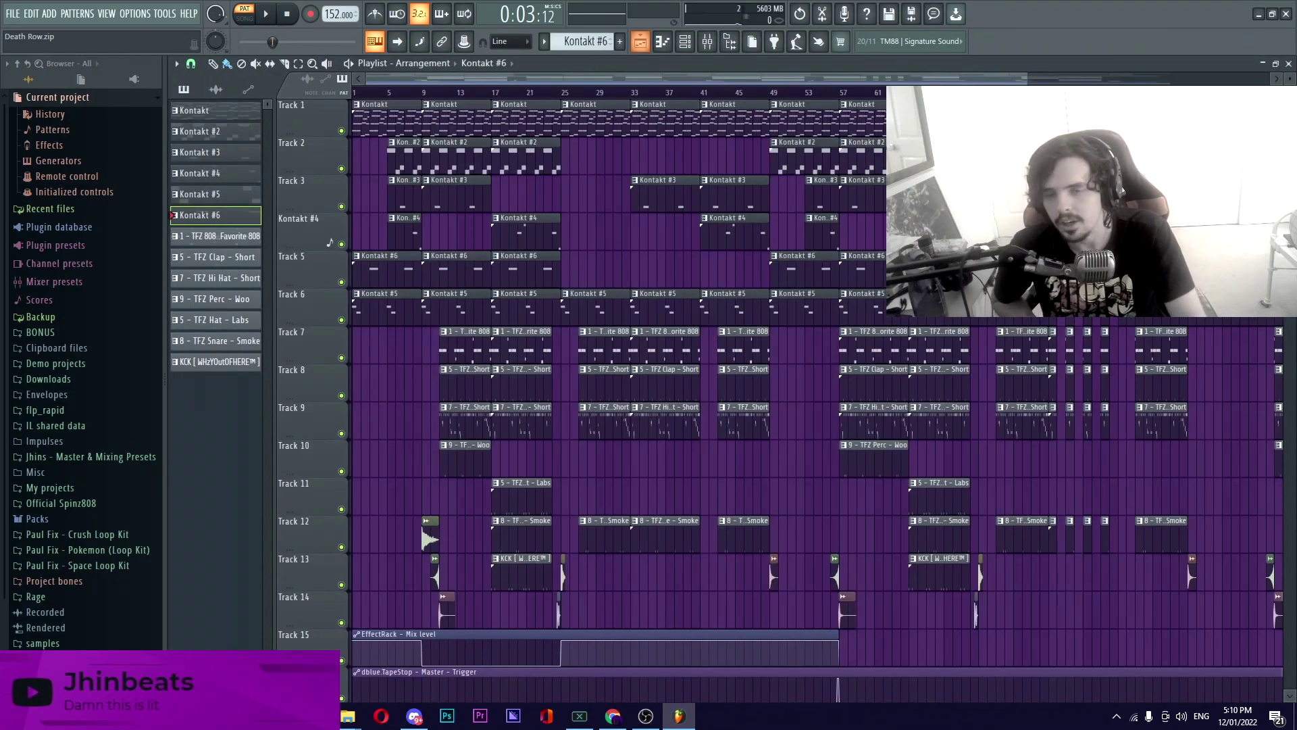
right_click(341, 357)
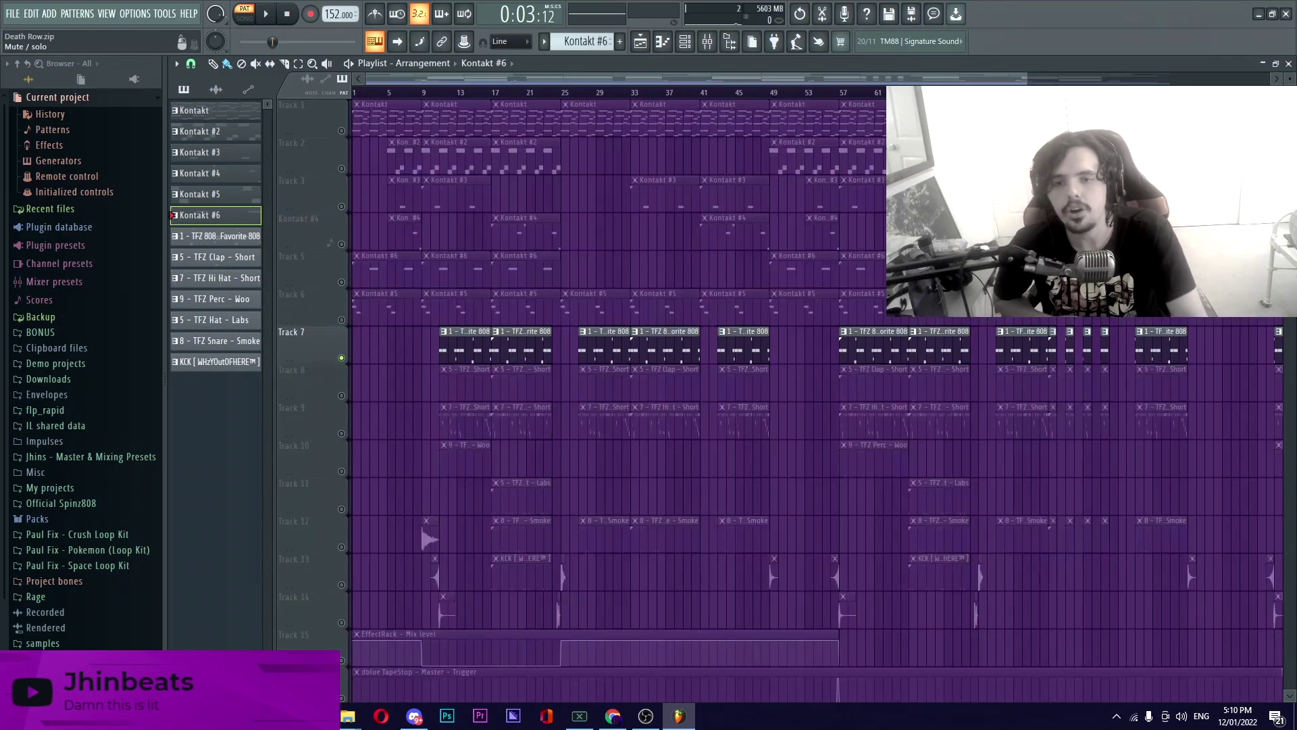
scroll(635, 344, up, 2)
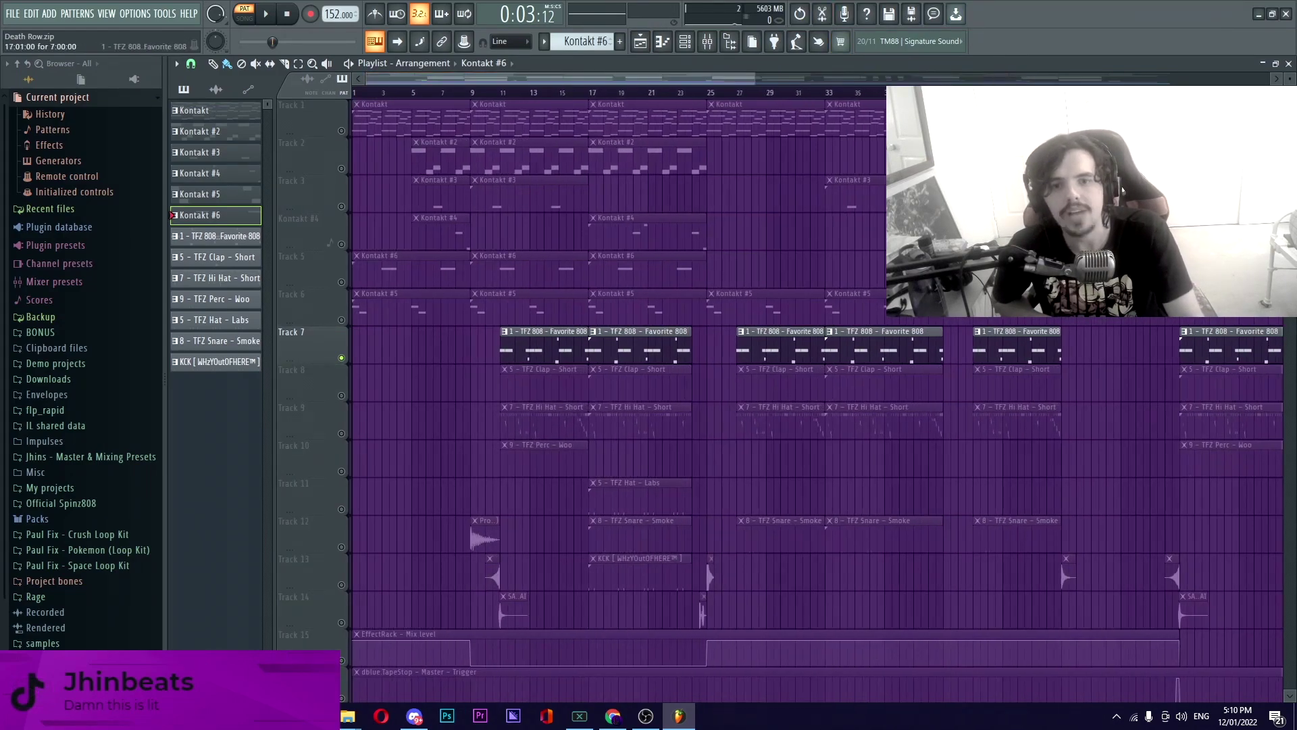
double_click(635, 344)
drag(635, 78, 298, 78)
key(space)
scroll(551, 317, down, 3)
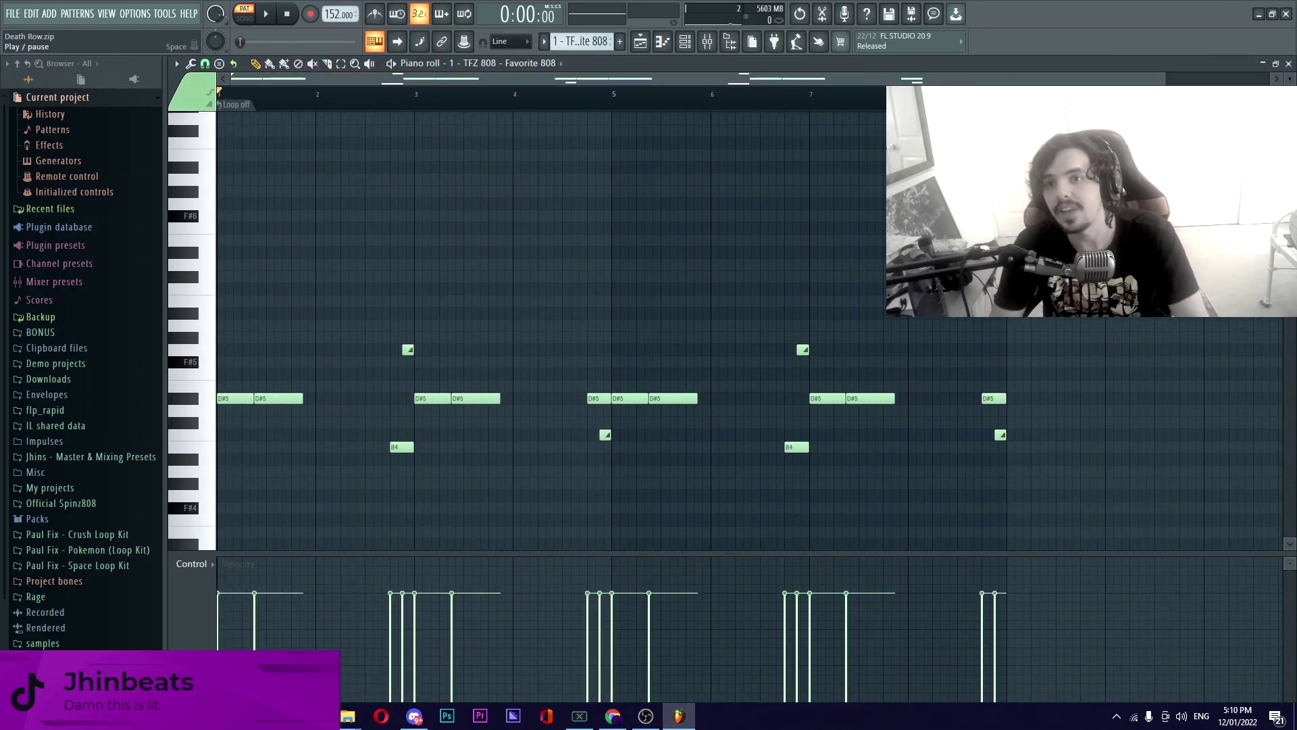
key(space)
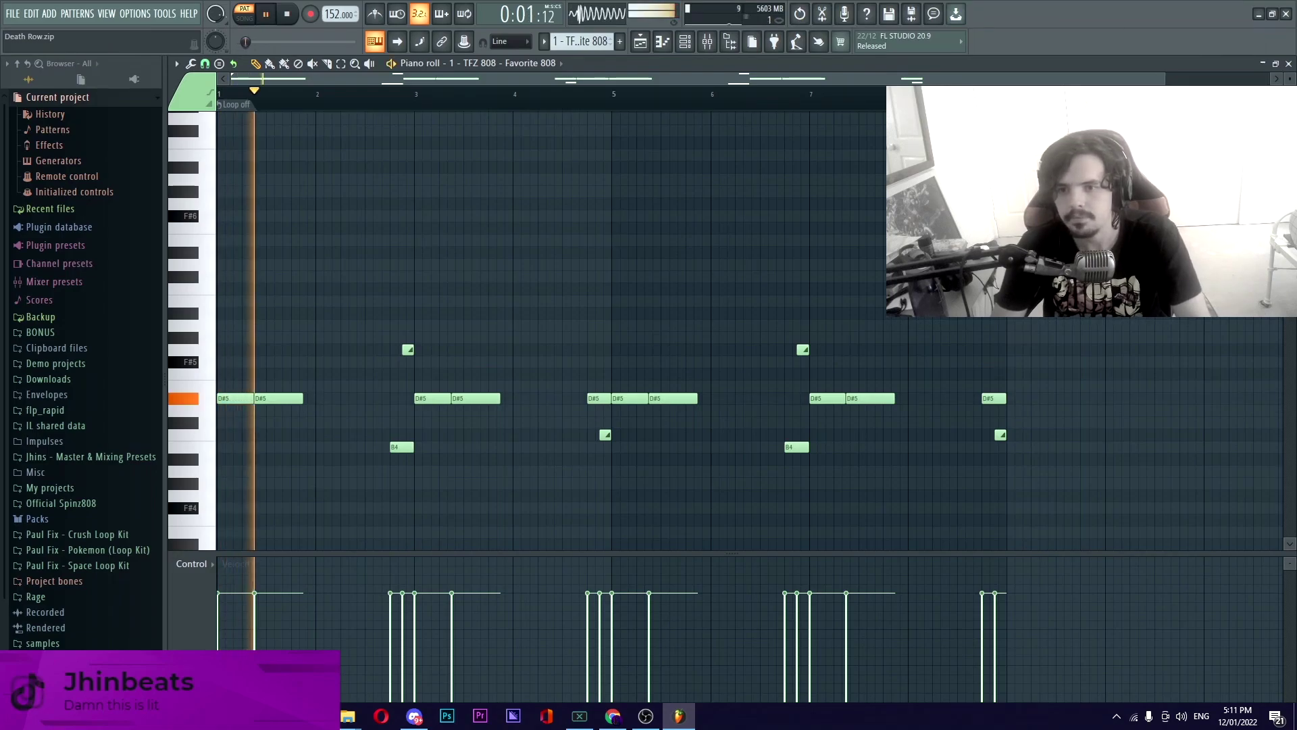
scroll(551, 331, down, 1)
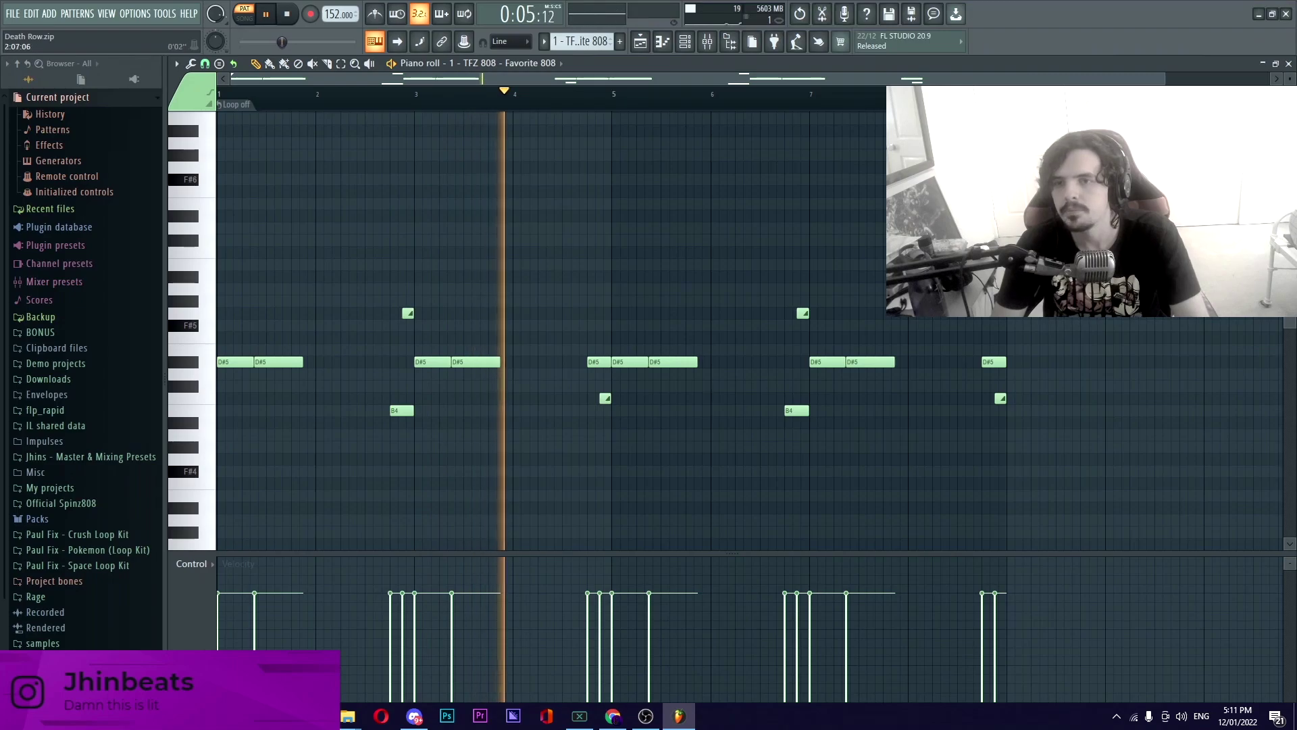
key(space)
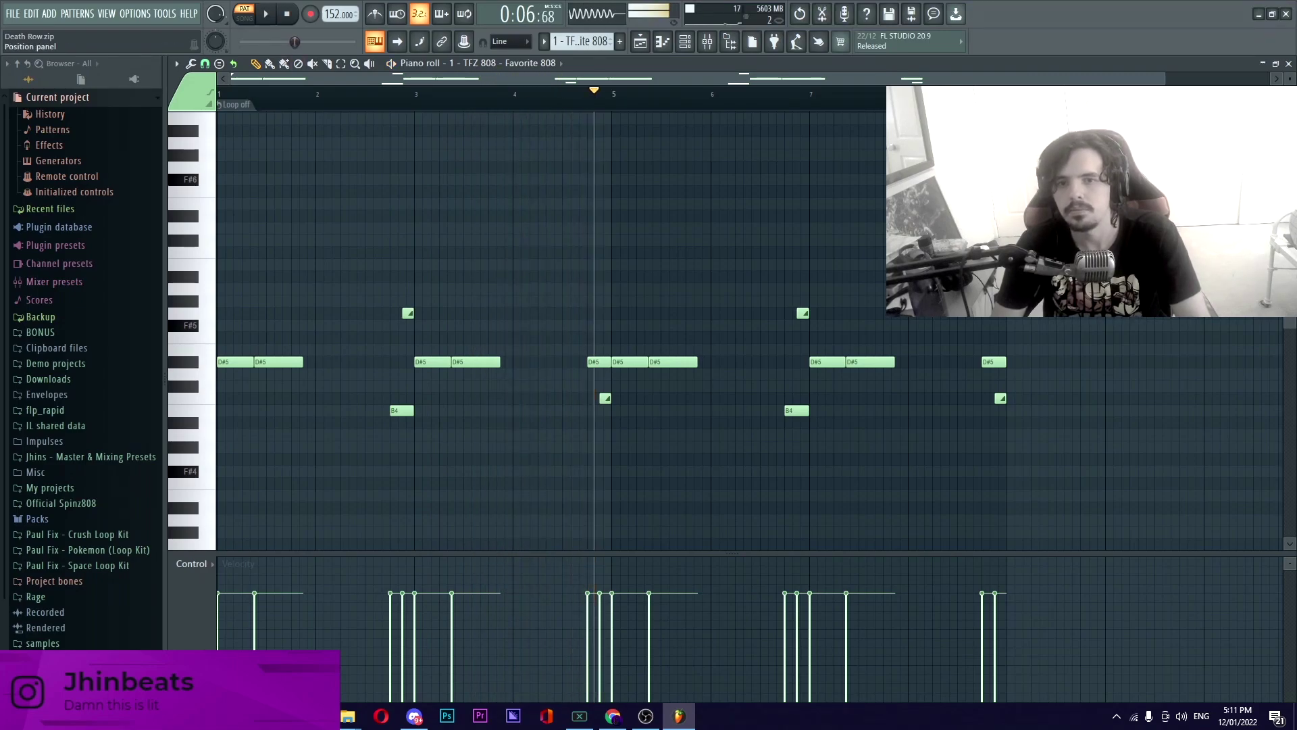
- Return to the playlist, open the TFZ Clap - Short pattern in the piano roll and audition it
click(640, 41)
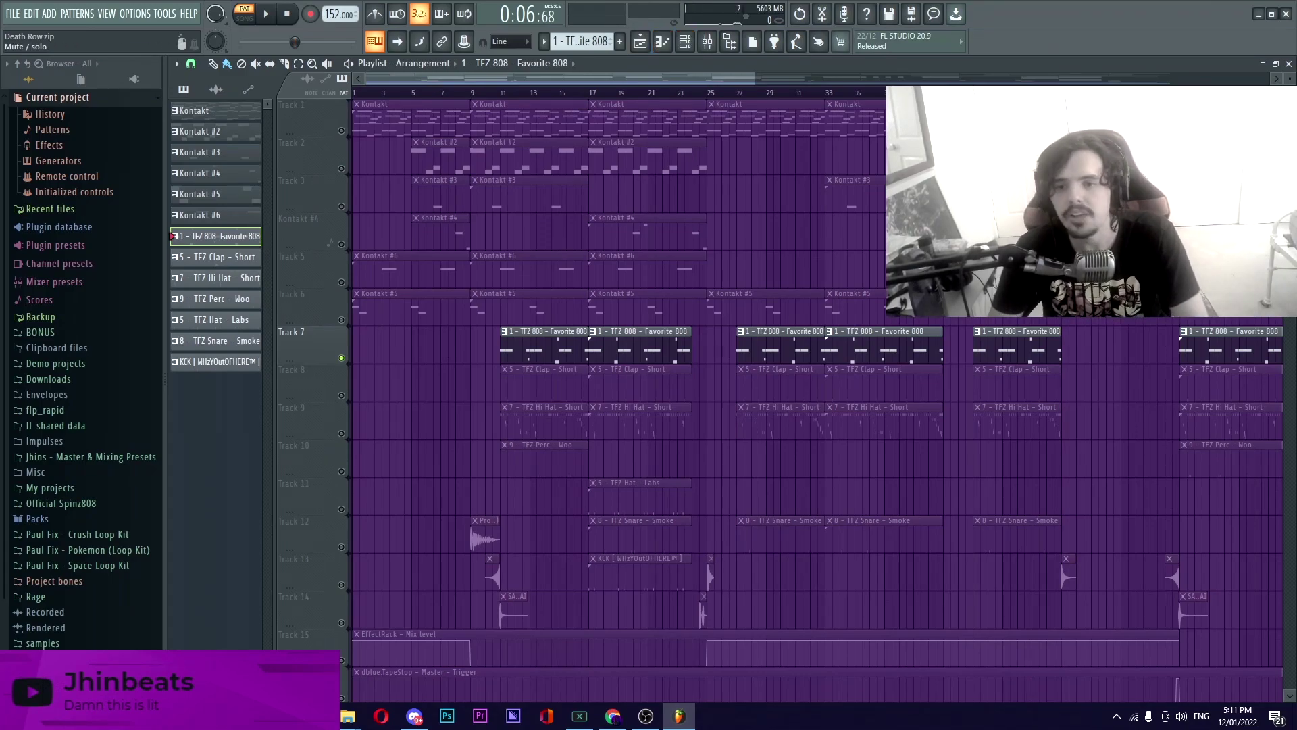
double_click(640, 370)
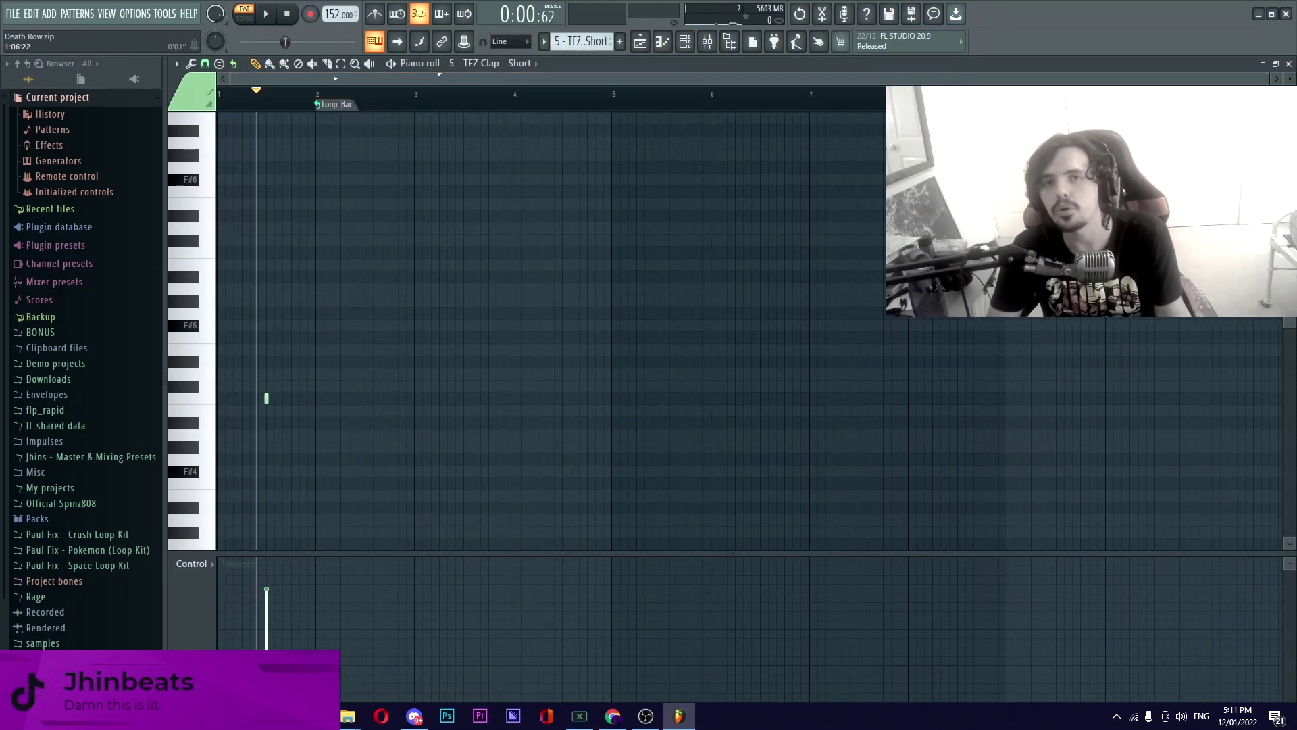
key(space)
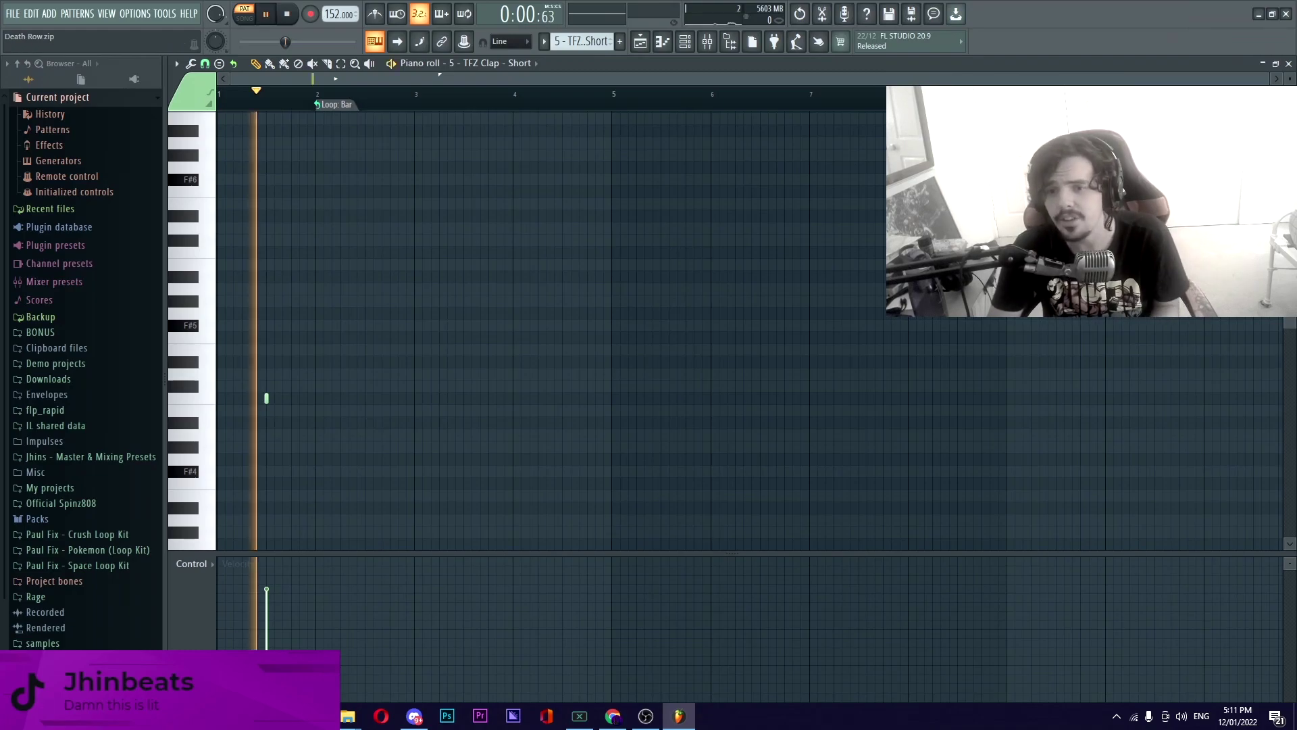
key(space)
- Open the TFZ Hi Hat - Short pattern from Track 9, examine its rolls and pitch changes up close, and play it through
key(F5)
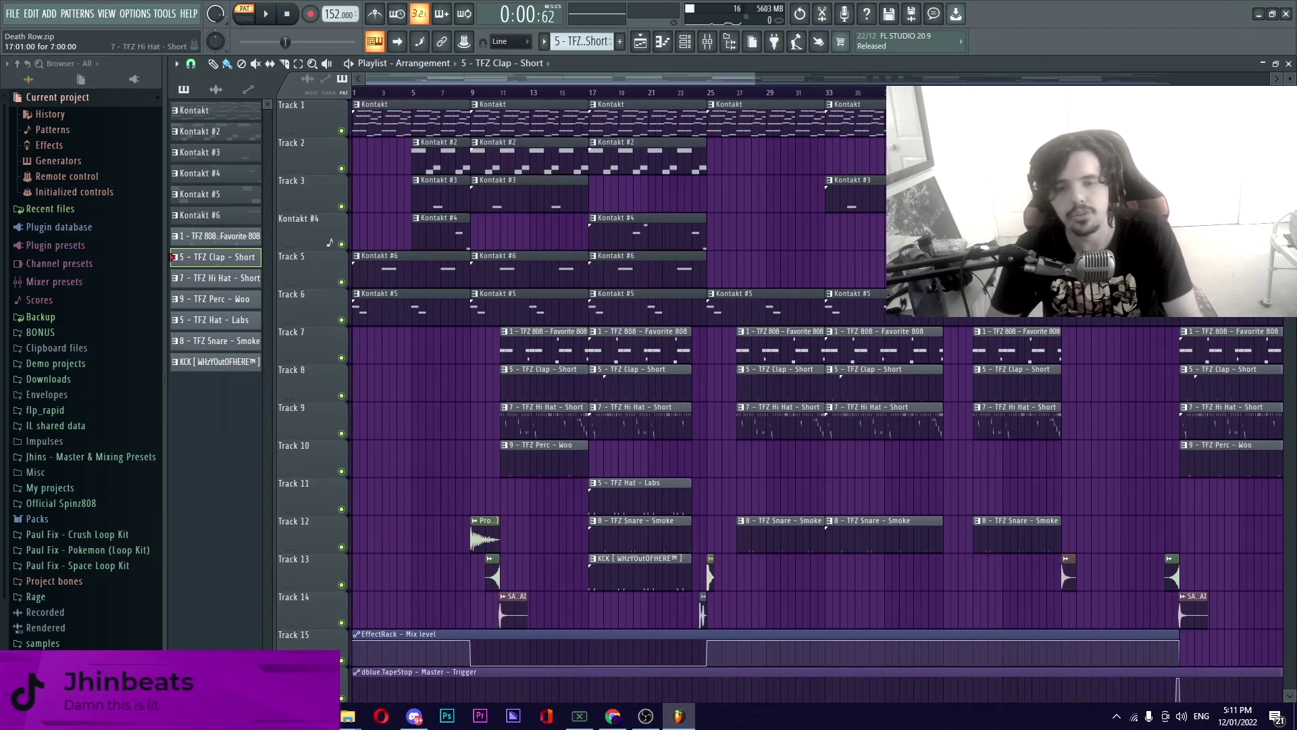
double_click(639, 422)
drag(601, 78, 519, 79)
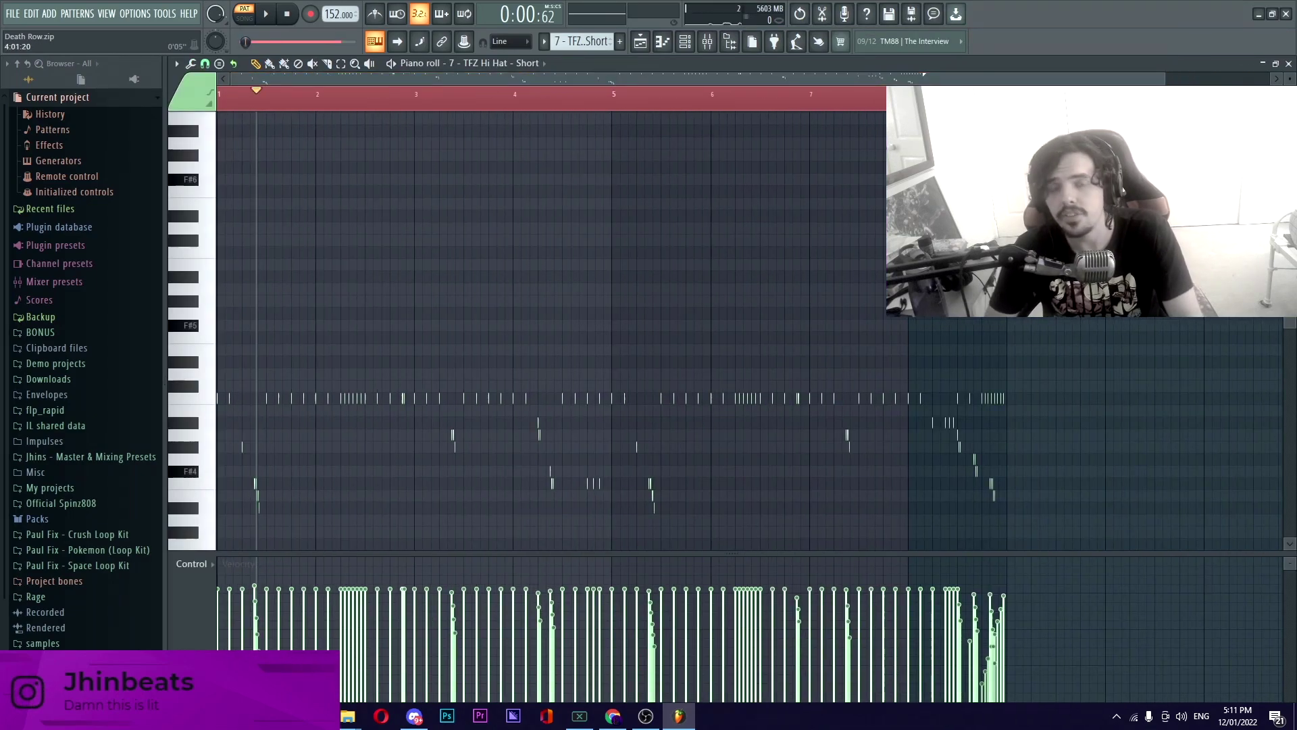
key(space)
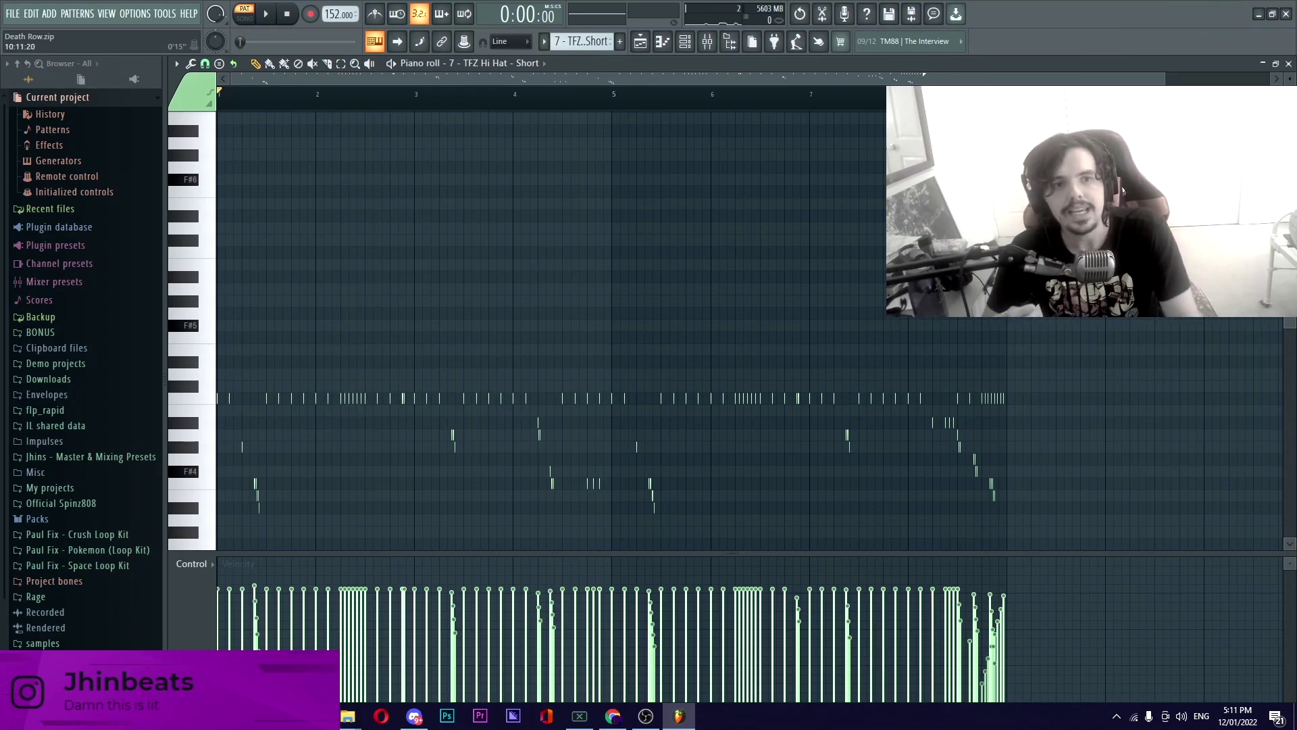
scroll(1172, 94, up, 1)
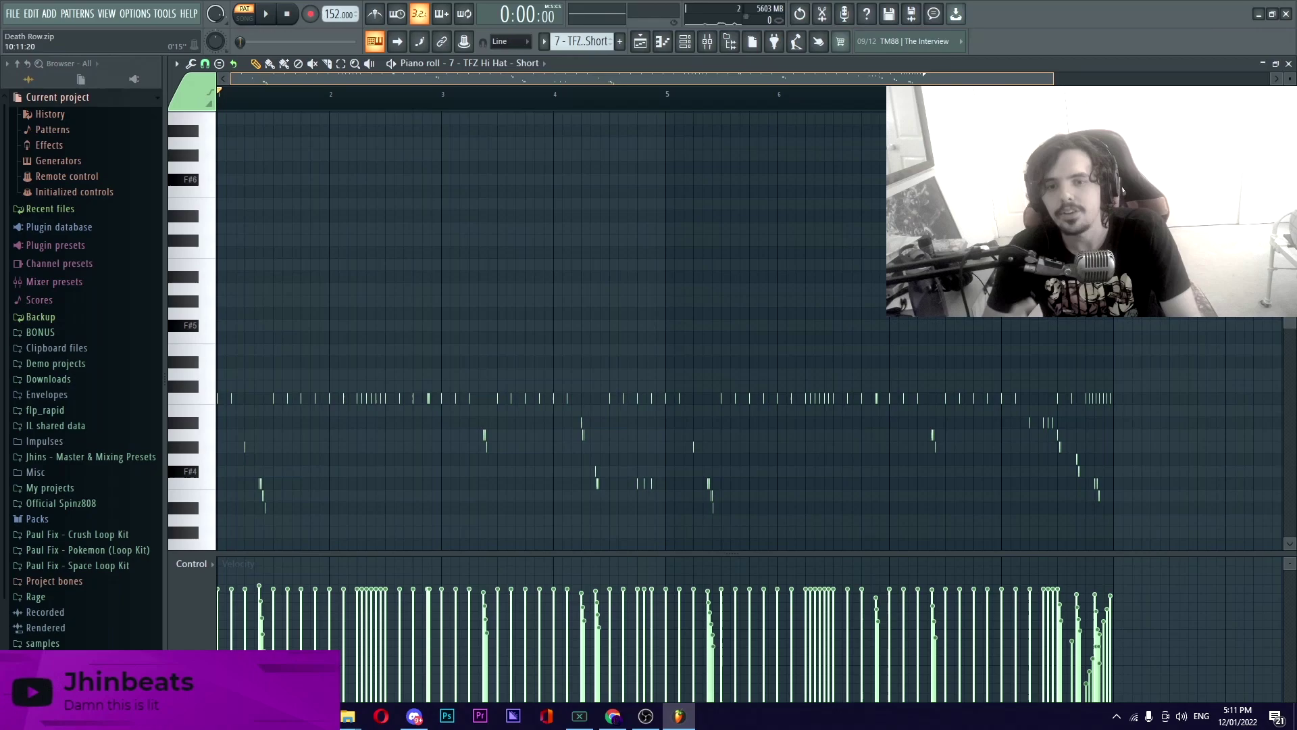
key(Page_Up)
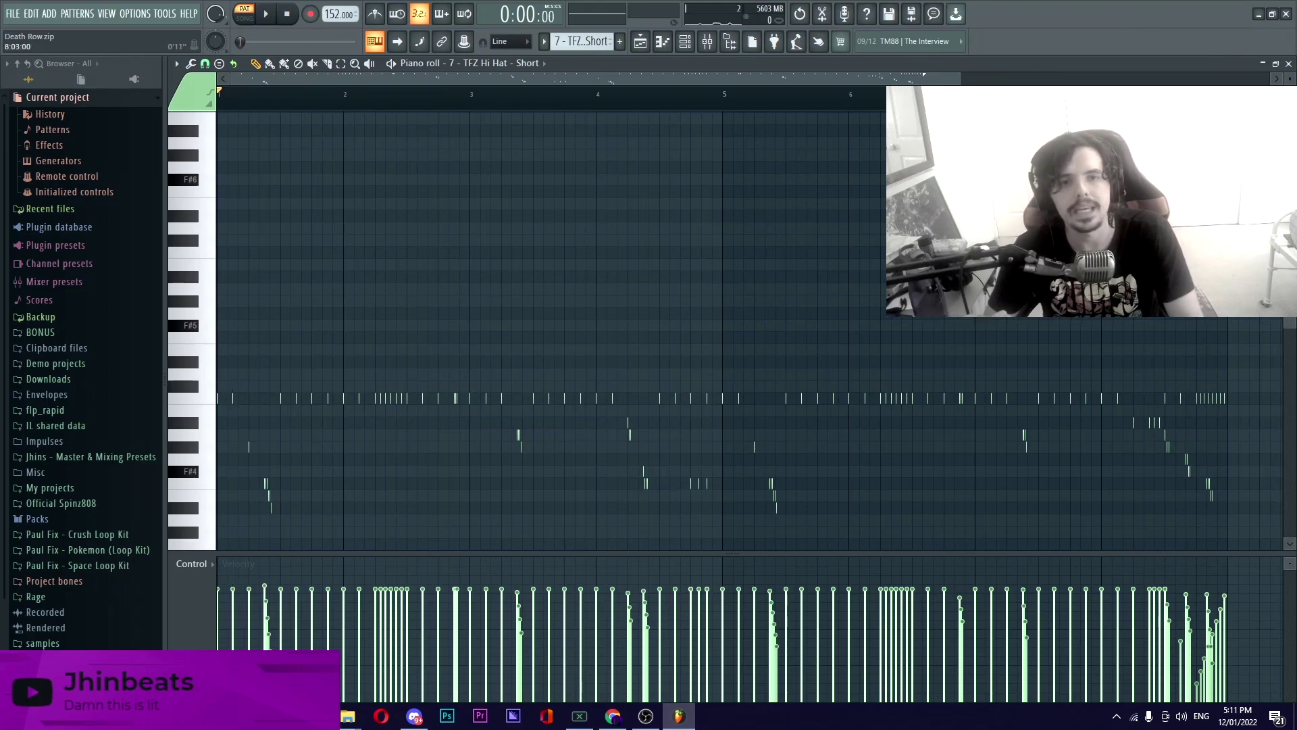
key(Page_Up)
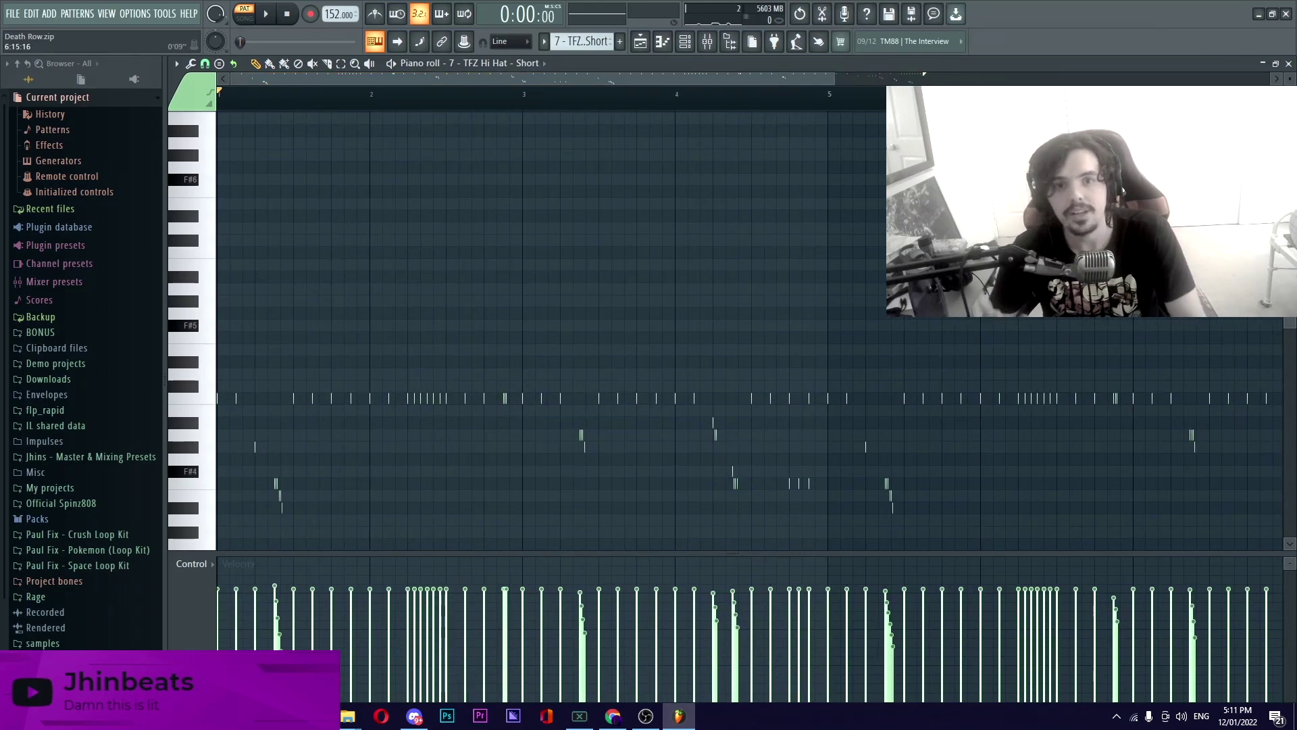
drag(835, 79, 1128, 78)
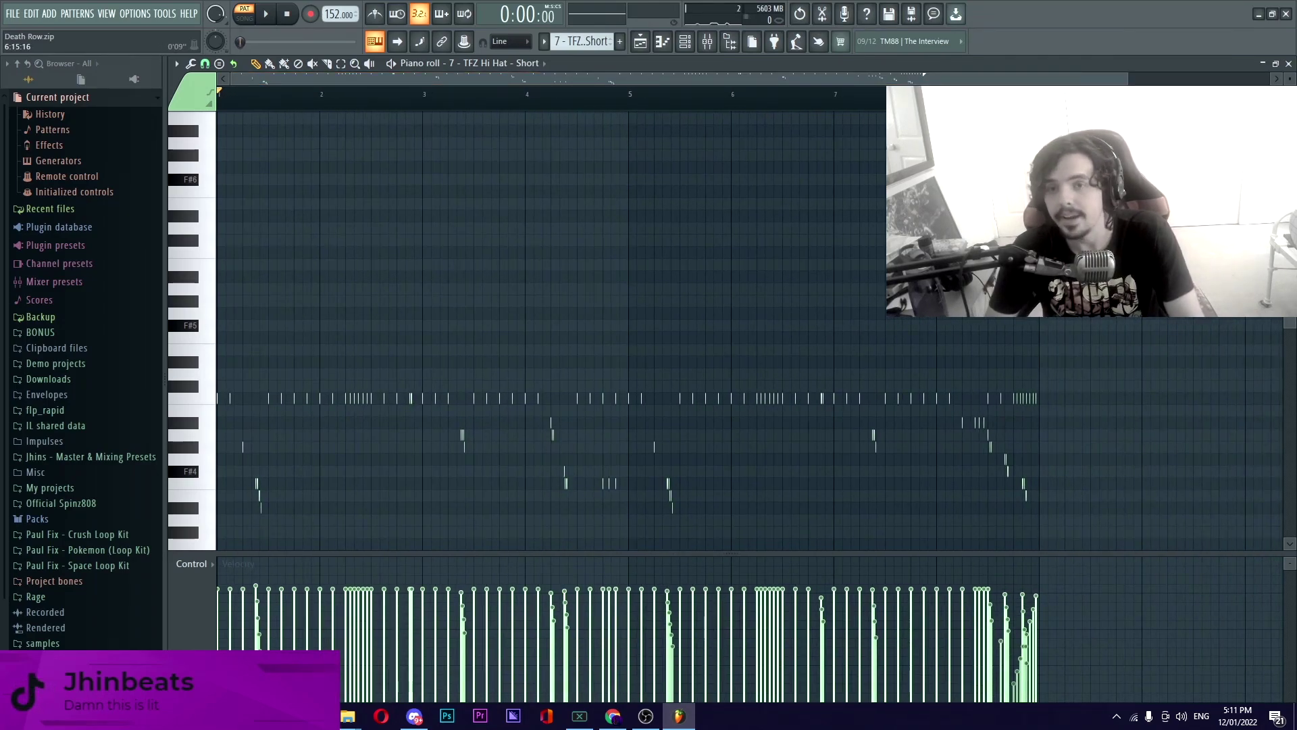
key(space)
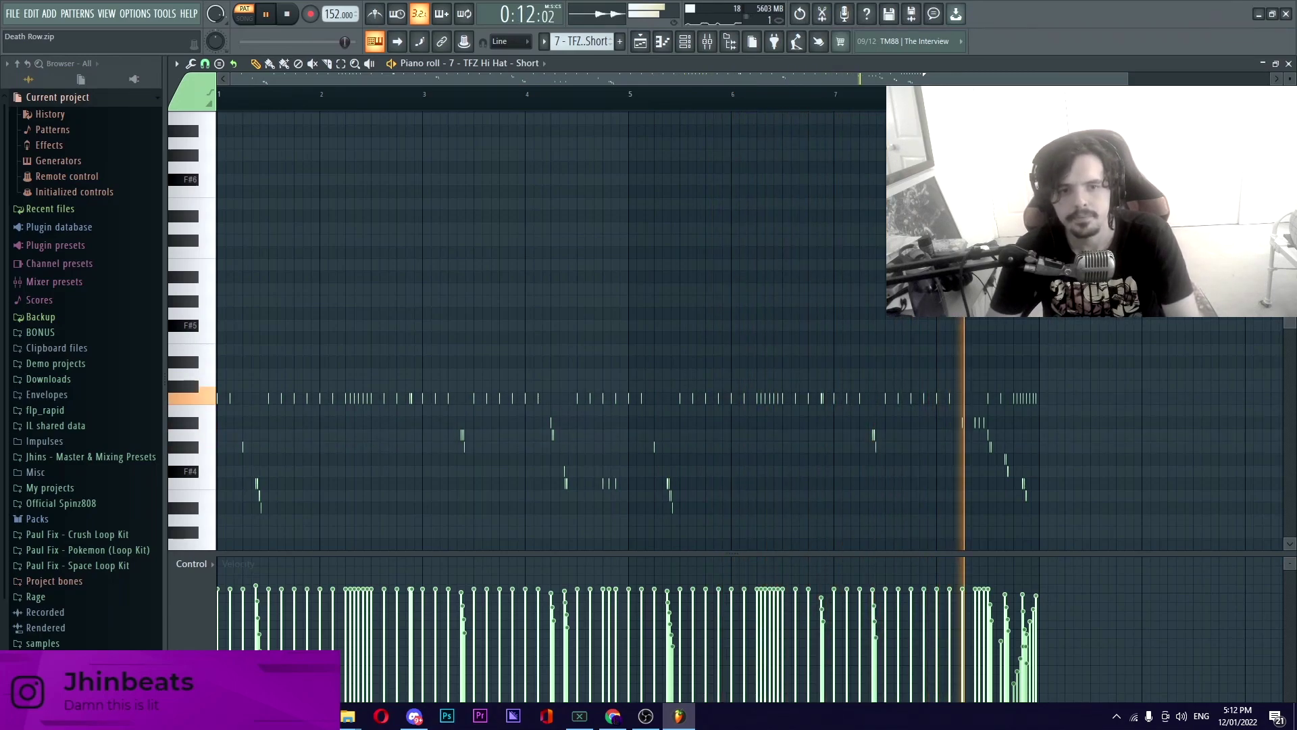
key(space)
- Open the TFZ Perc - Woo pattern from Track 10 in the piano roll and play it
key(F5)
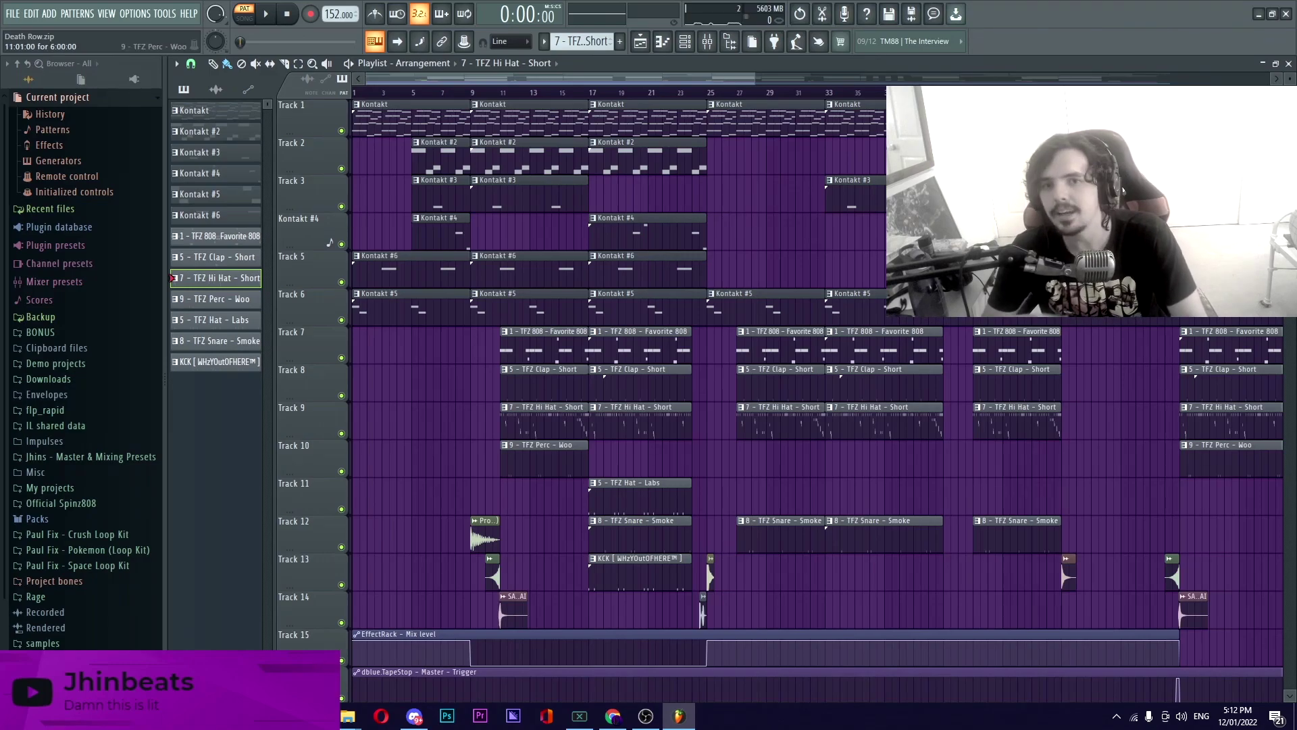
double_click(541, 471)
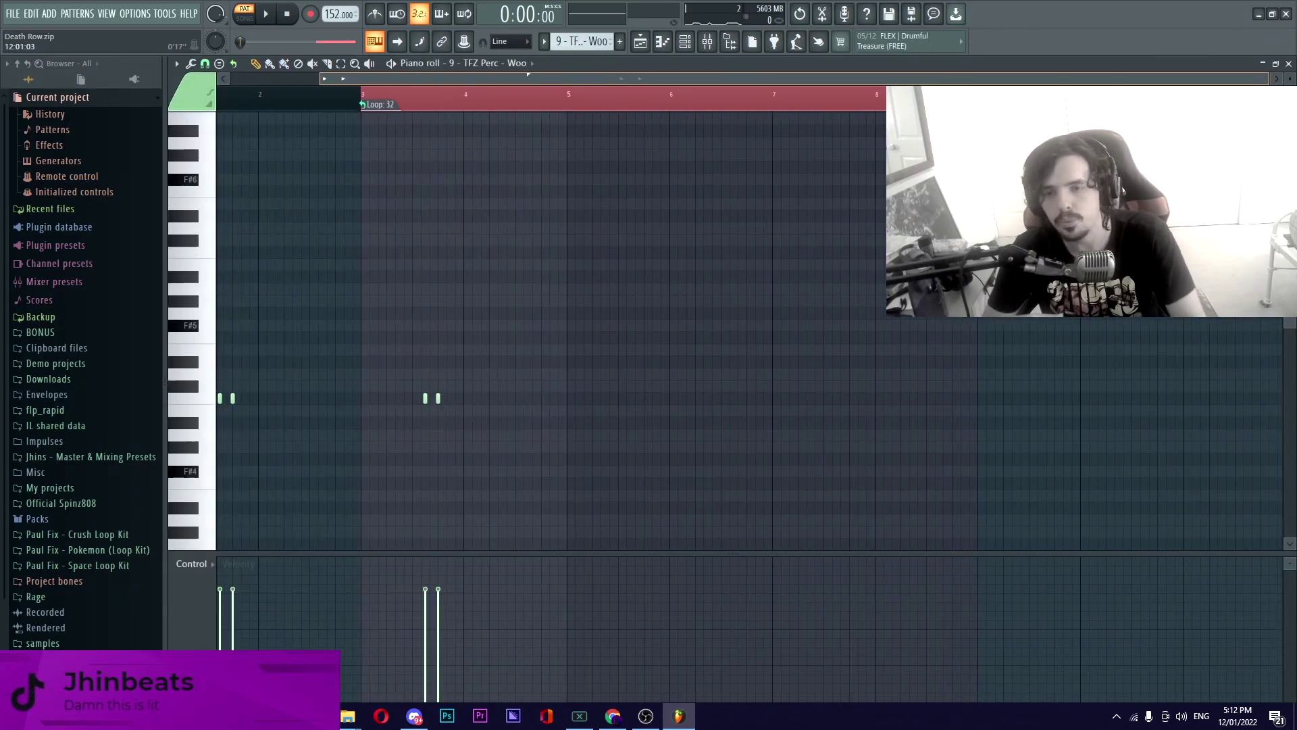
key(space)
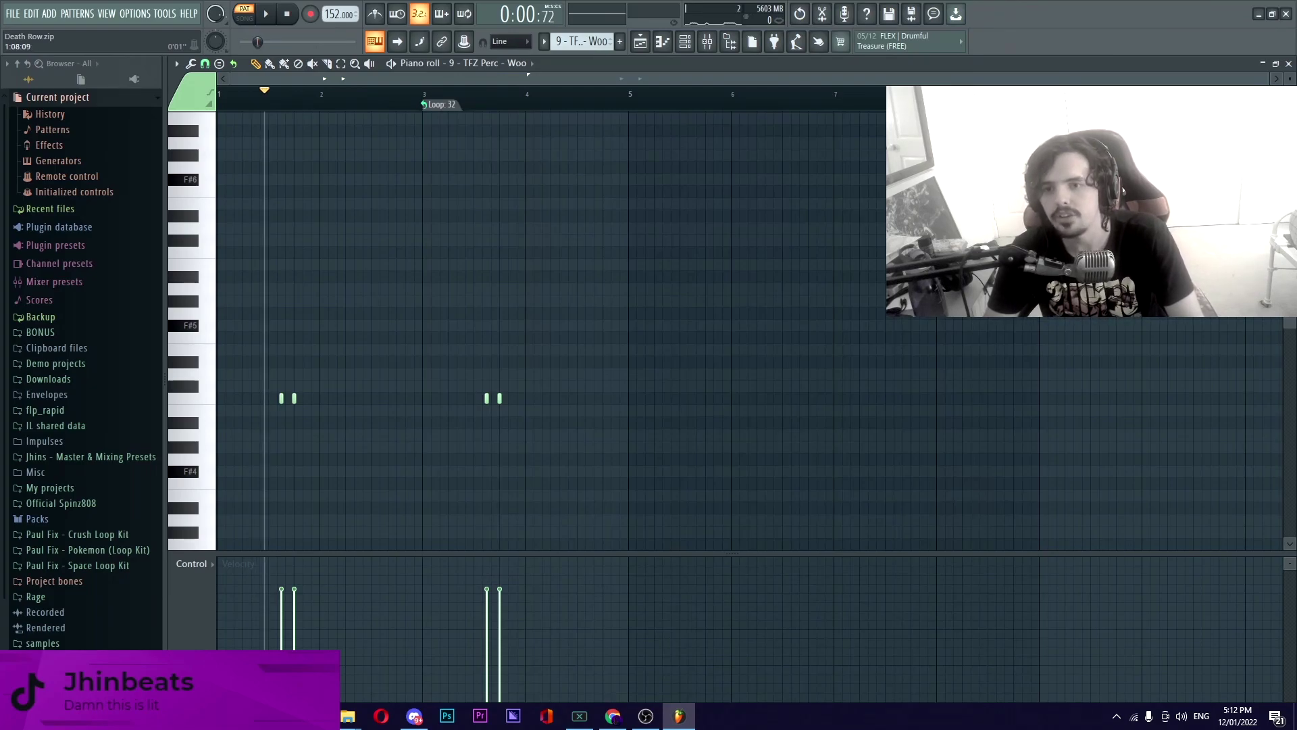
key(space)
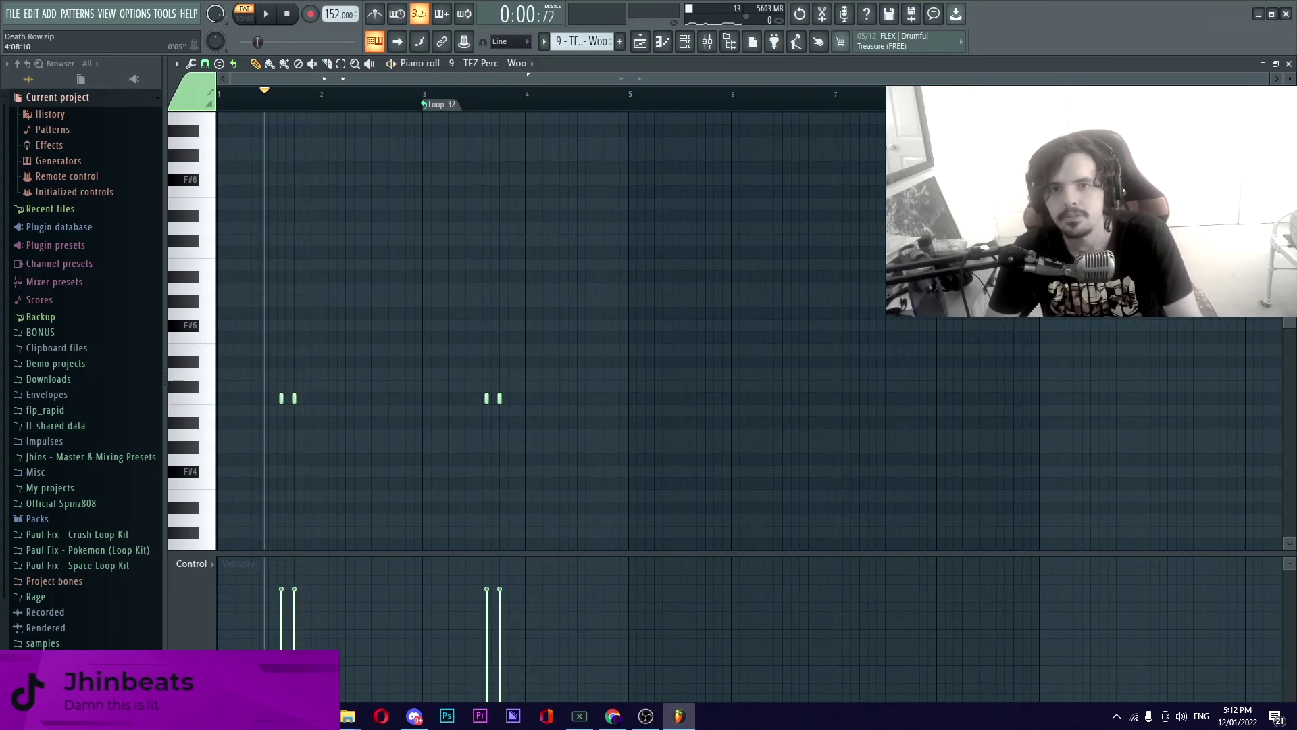
- Open the TFZ Hat - Labs pattern from Track 11 and play it from the start of the piano roll
click(640, 41)
double_click(636, 493)
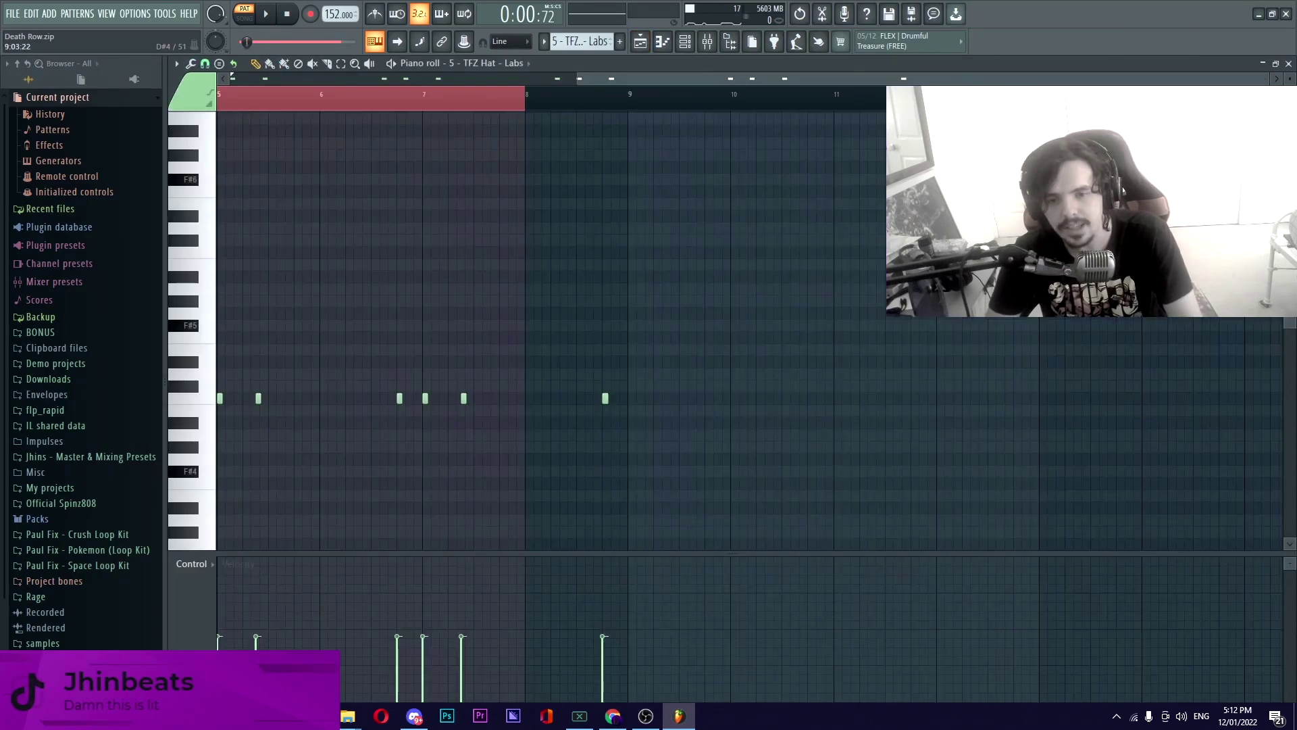
drag(523, 78, 223, 79)
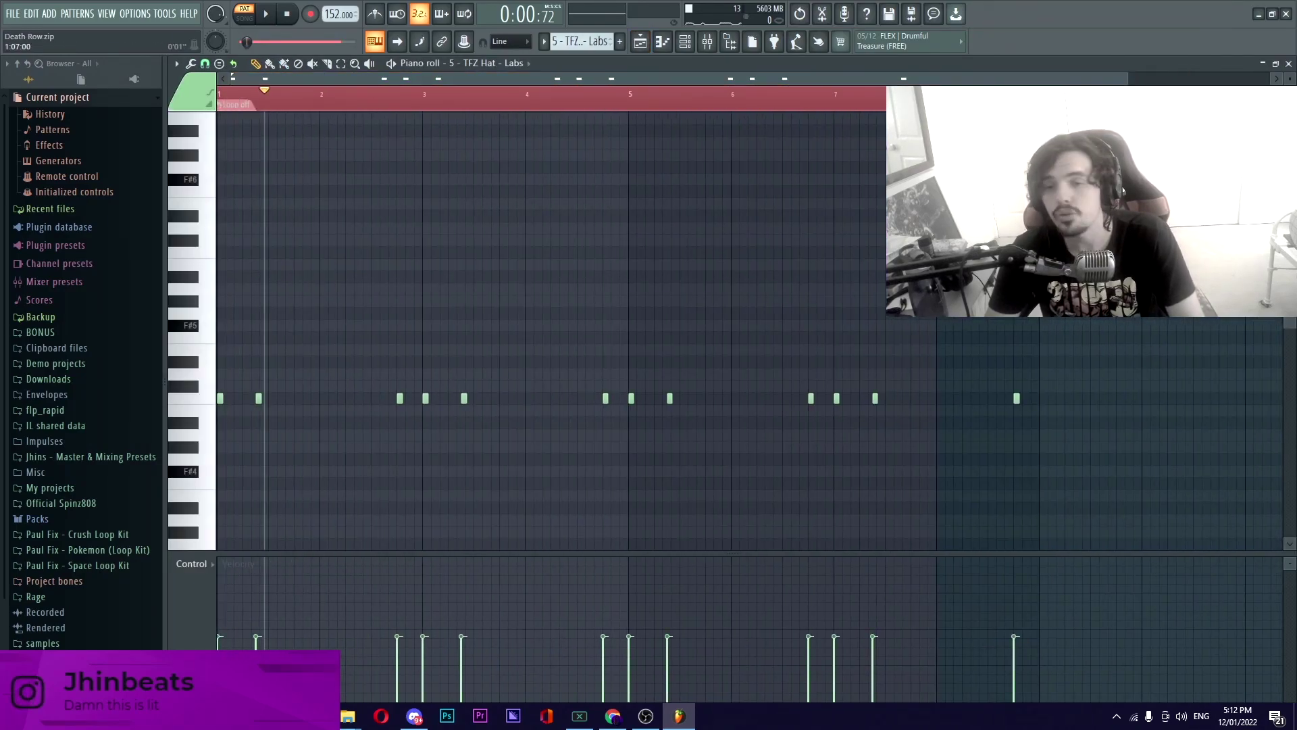
key(space)
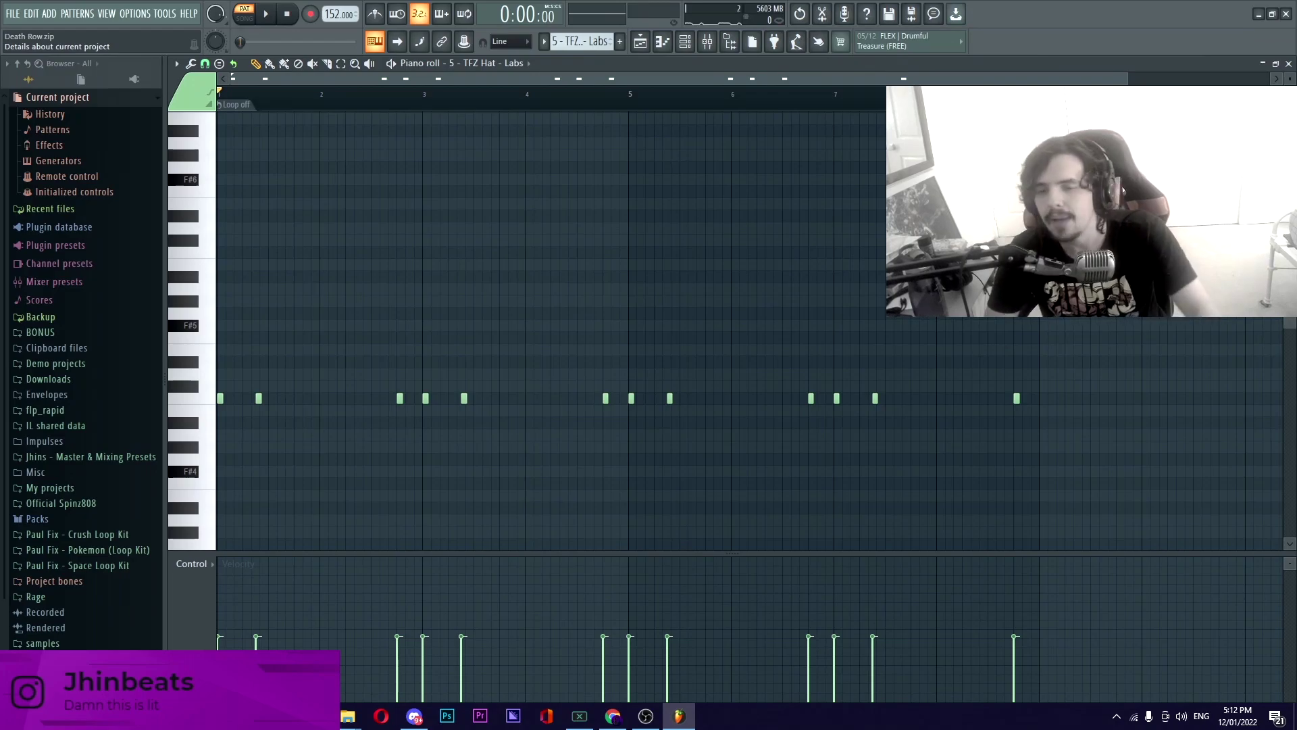
key(space)
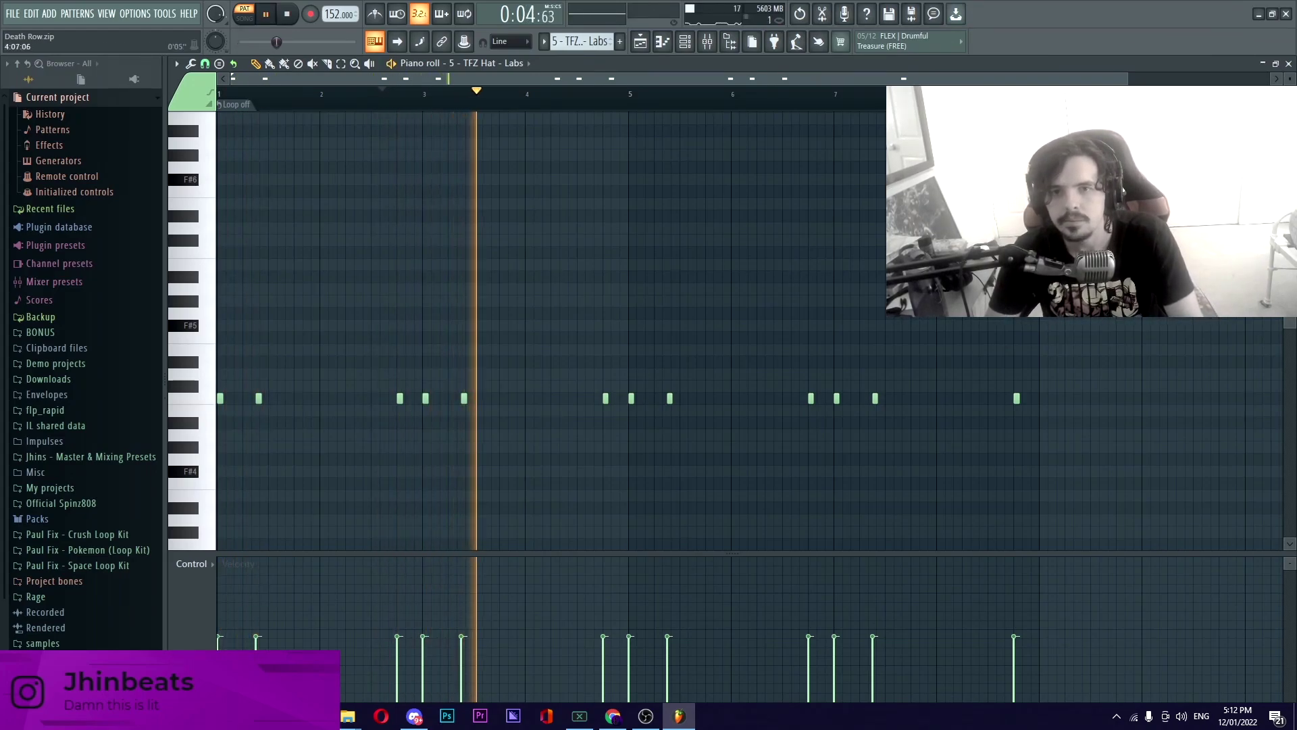
key(space)
- Open the TFZ Snare - Smoke pattern from Track 12 and play it from bar 2 in the piano roll
click(640, 41)
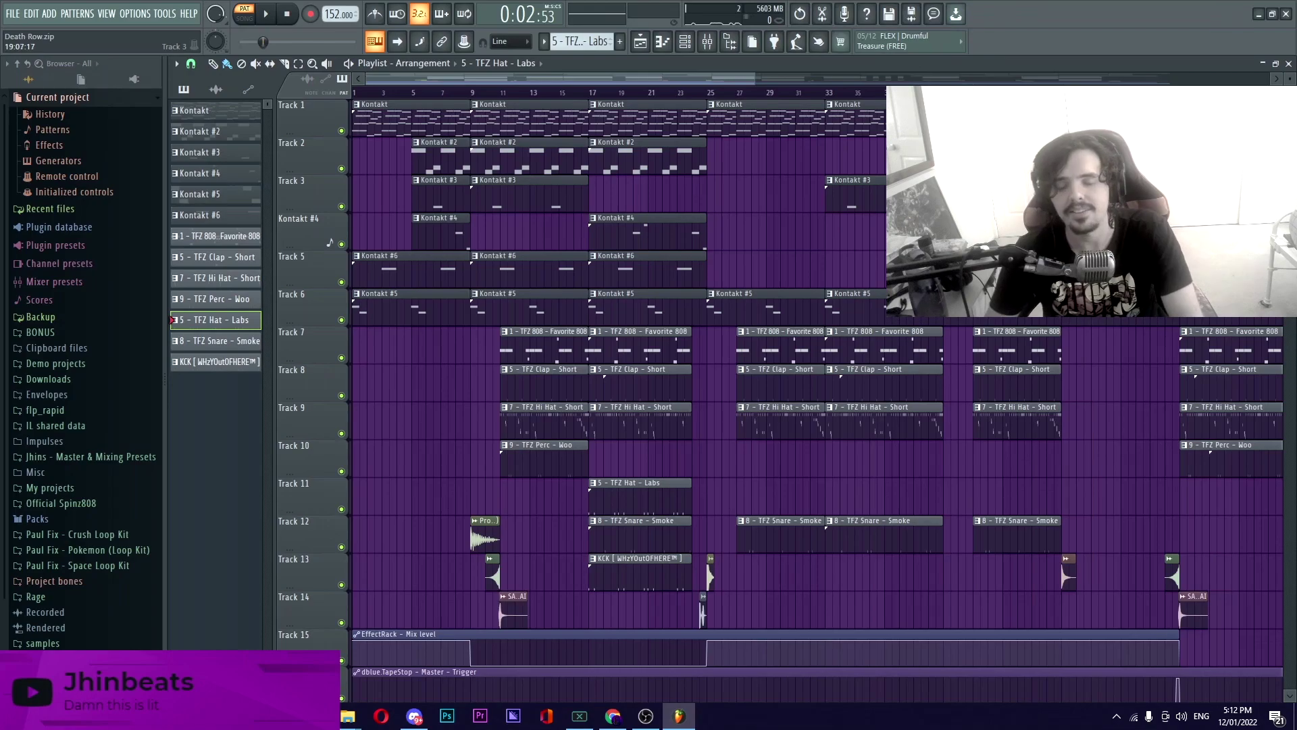
double_click(640, 521)
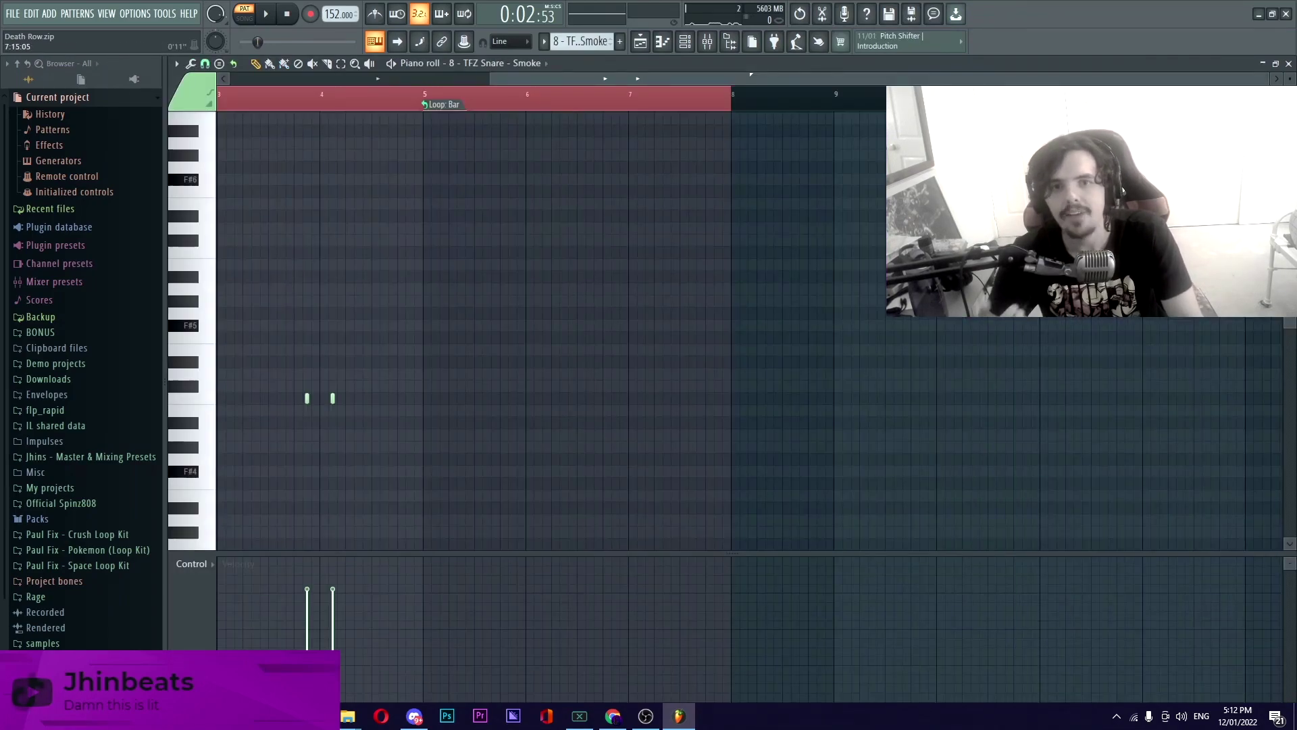
drag(608, 79, 337, 78)
click(318, 95)
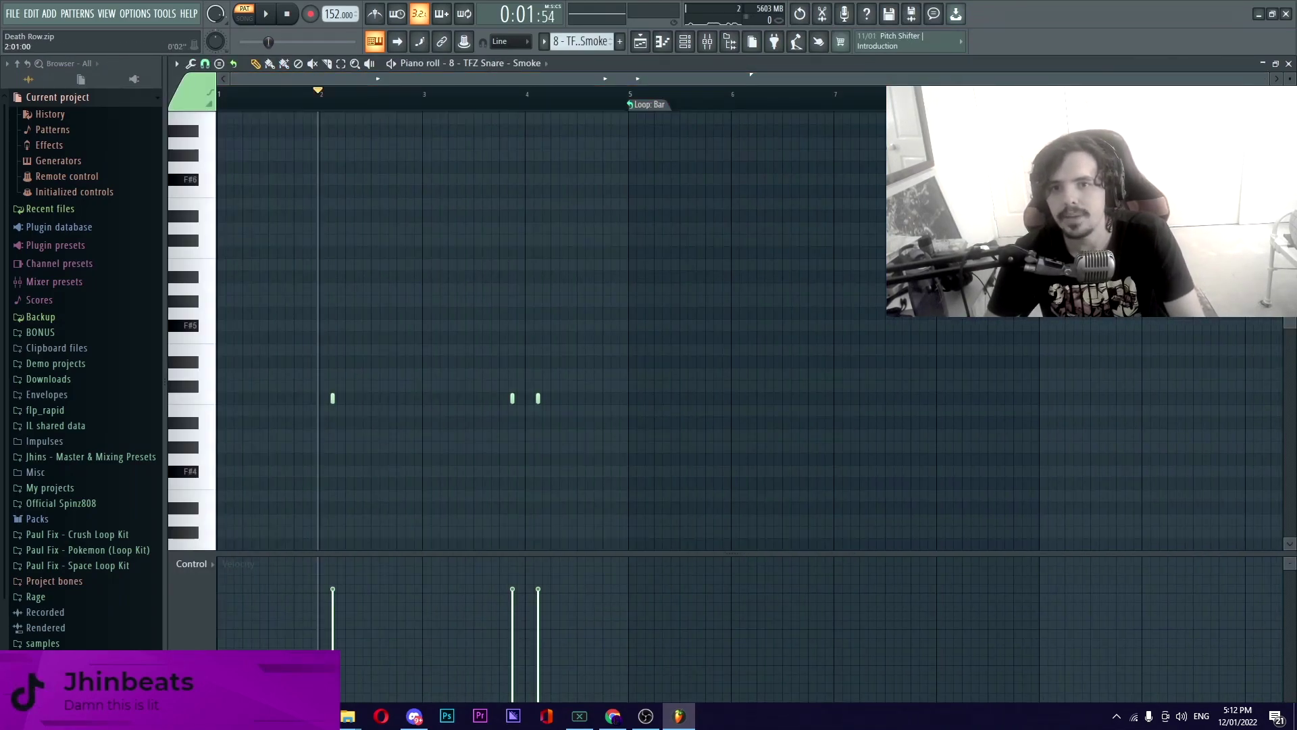
key(space)
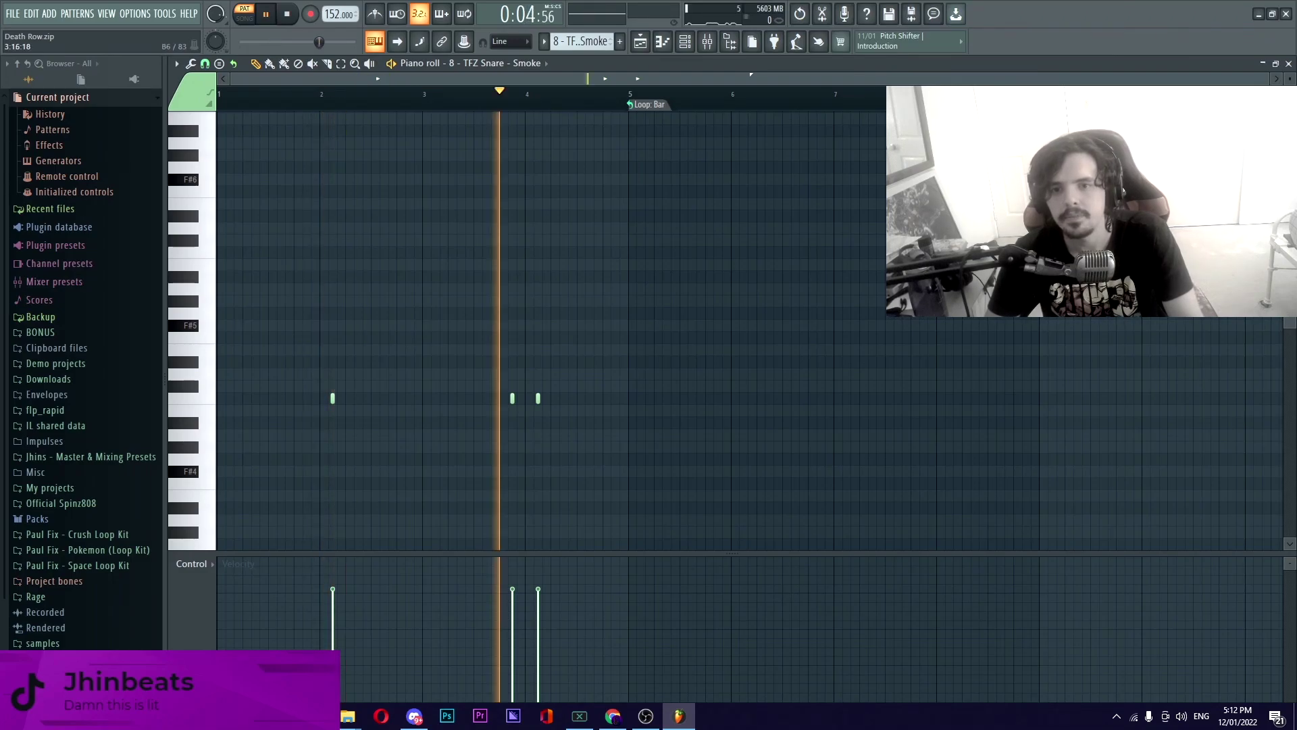
- Open the KCK pattern from Track 13 in the piano roll, play it from the start, and return to the playlist
key(space)
key(F5)
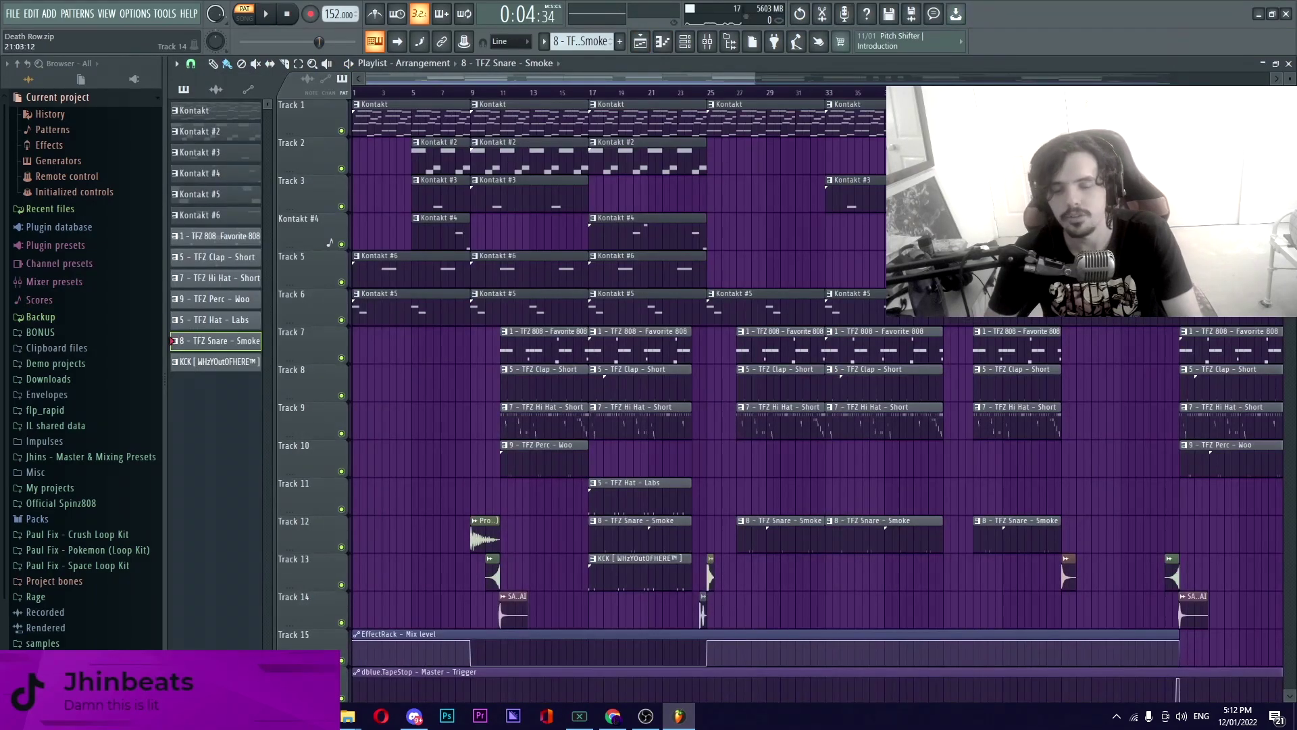
double_click(640, 567)
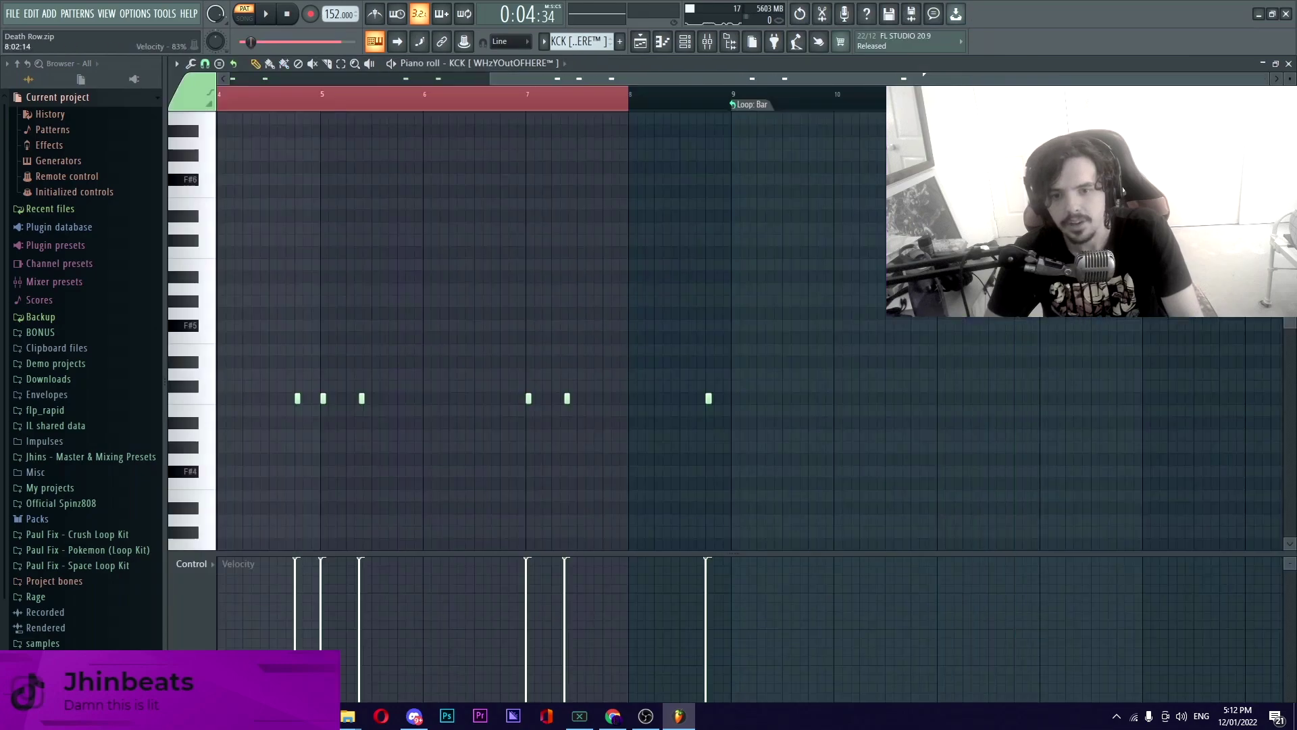
scroll(654, 331, left, 3)
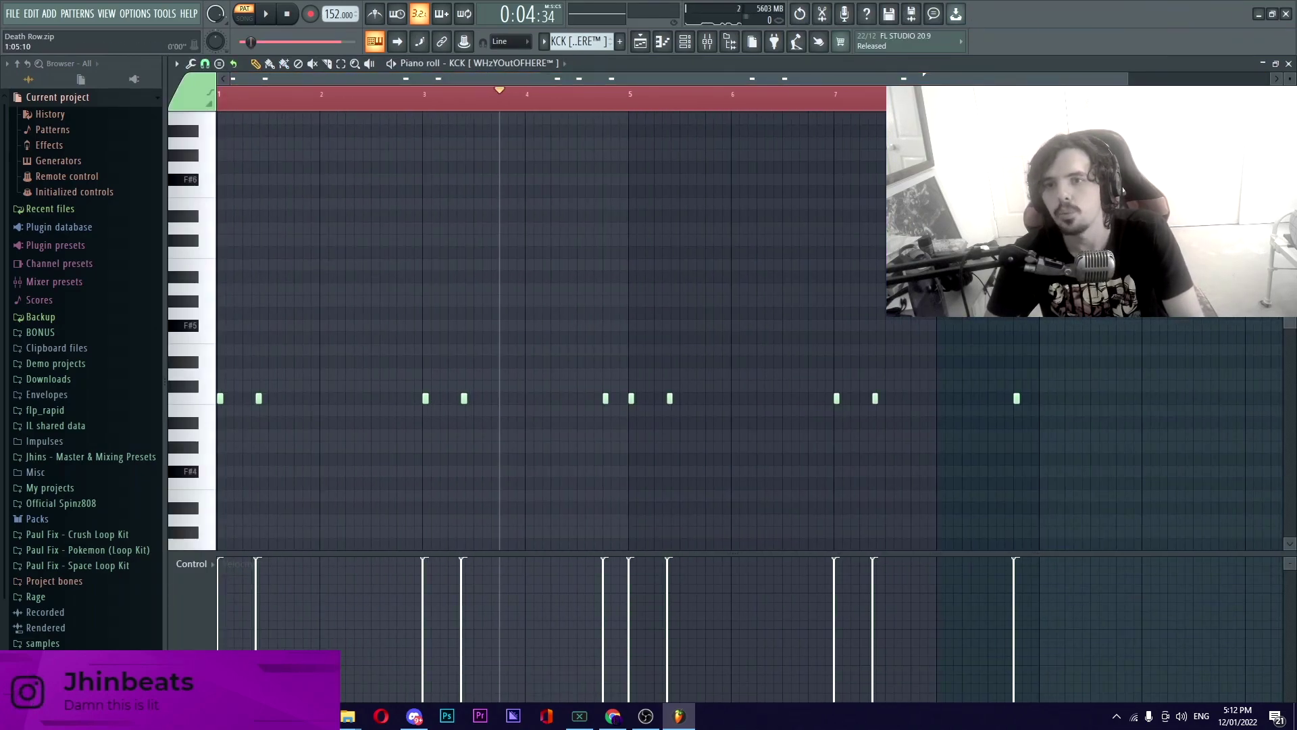
click(219, 95)
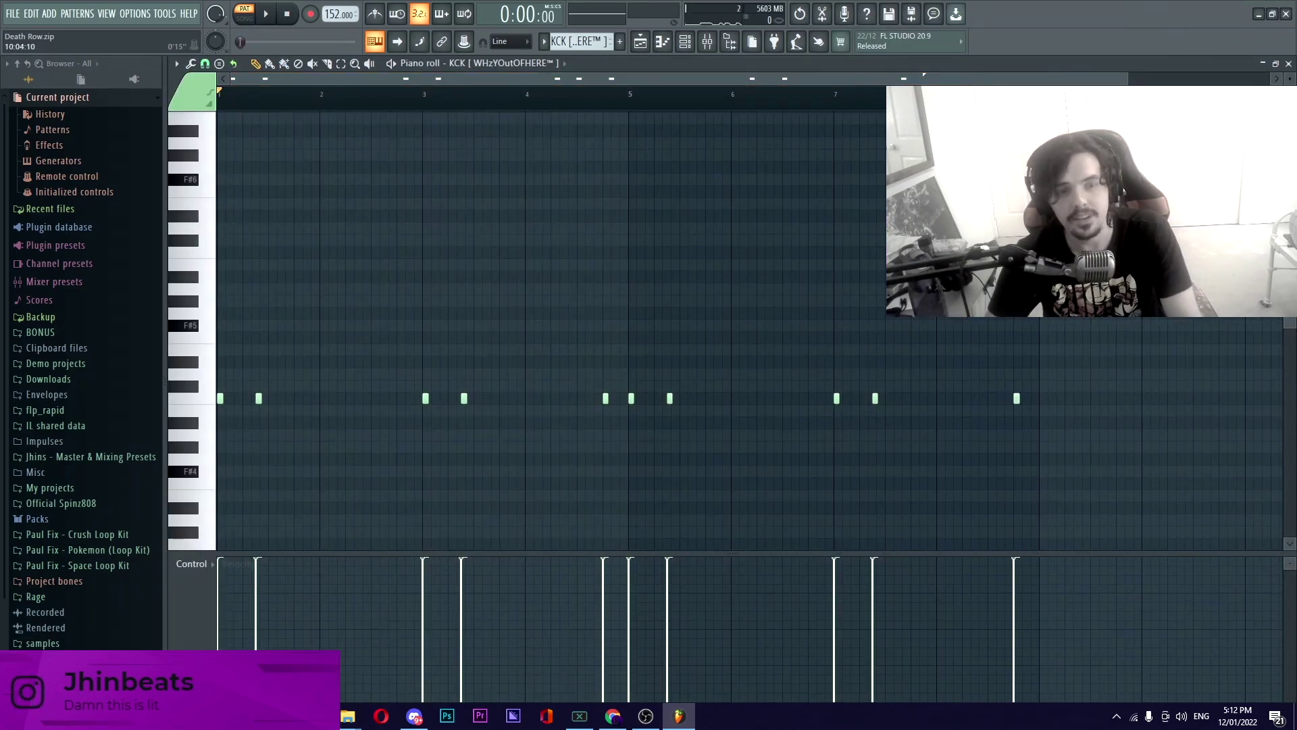
scroll(925, 73, up, 2)
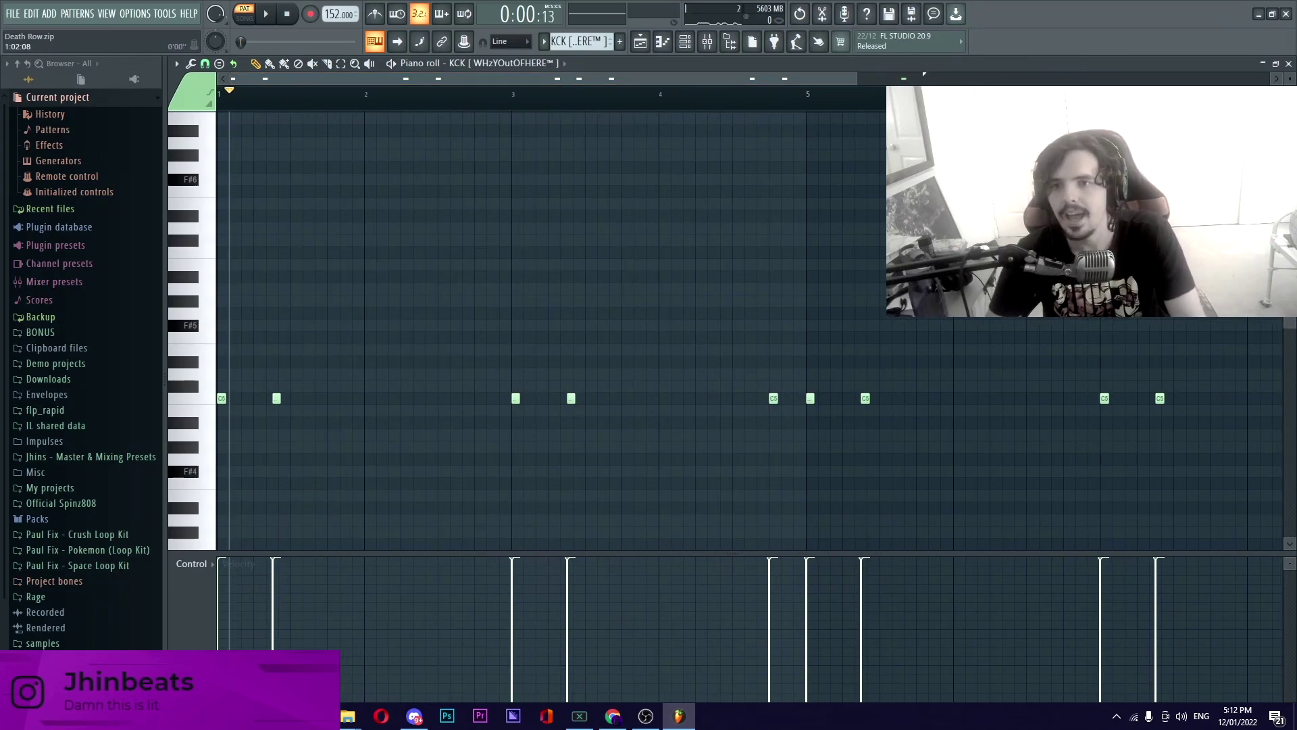
key(space)
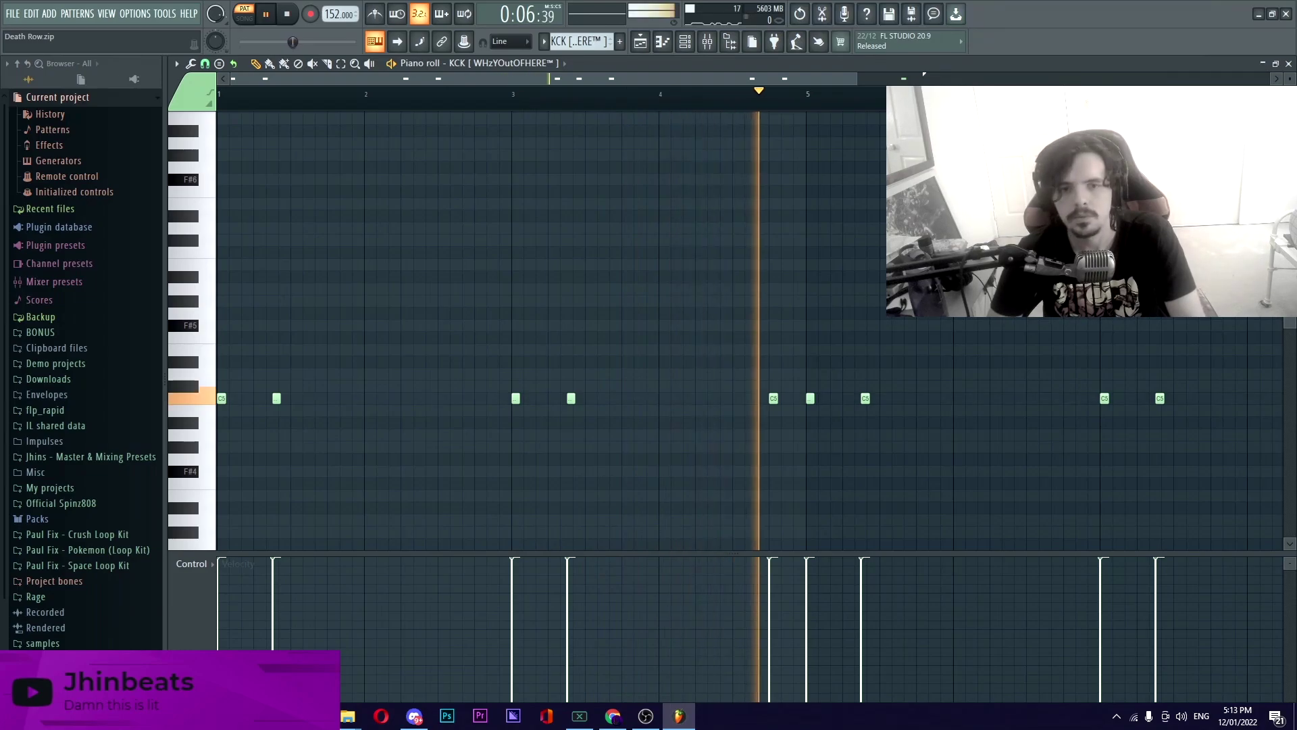
key(space)
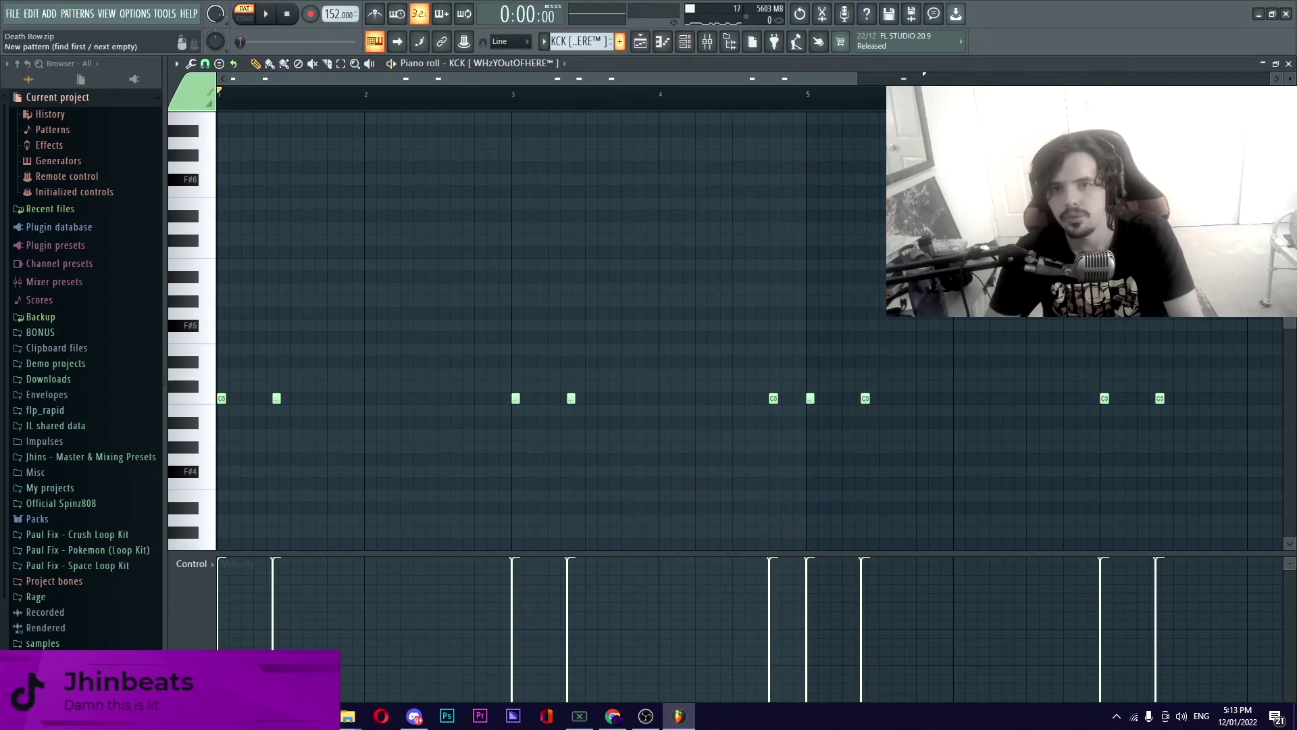
key(F5)
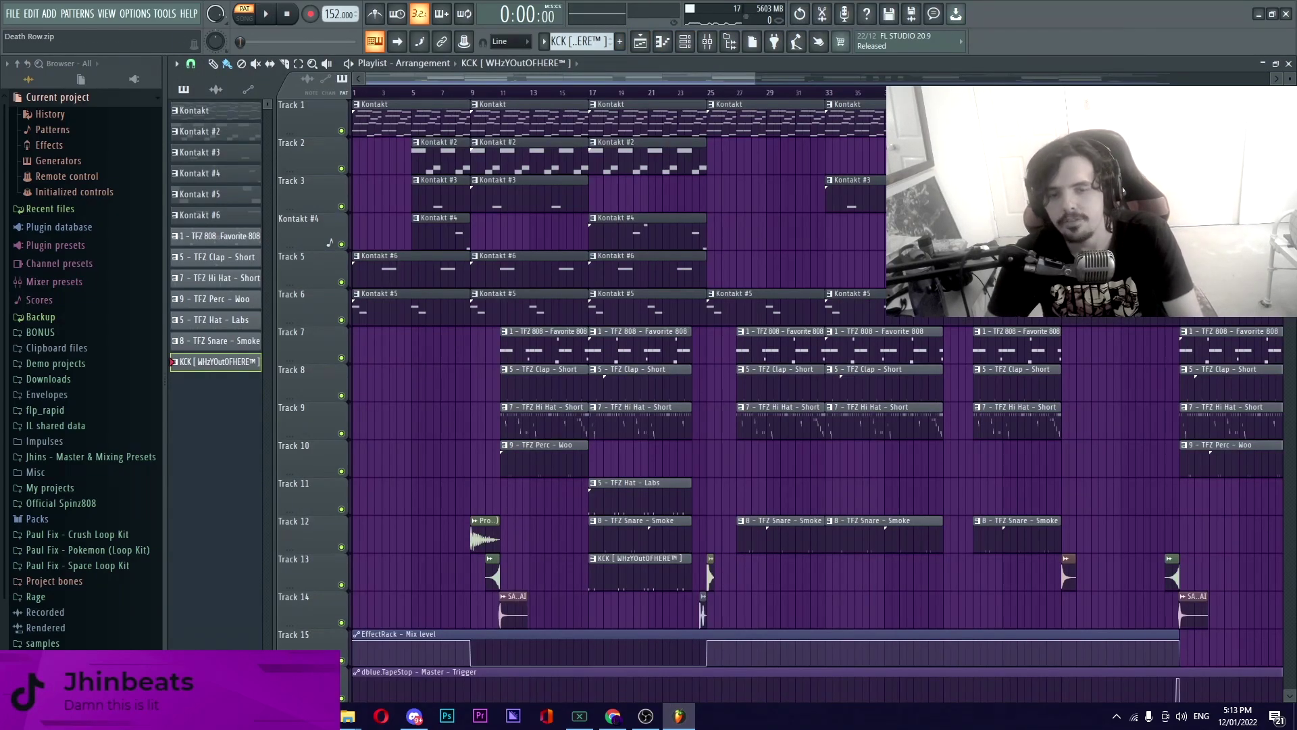
- Open the sample settings of the Producer tag clip on Track 12 and the Basic Riser clip on Track 13
ctrl+scroll(817, 400, down, 4)
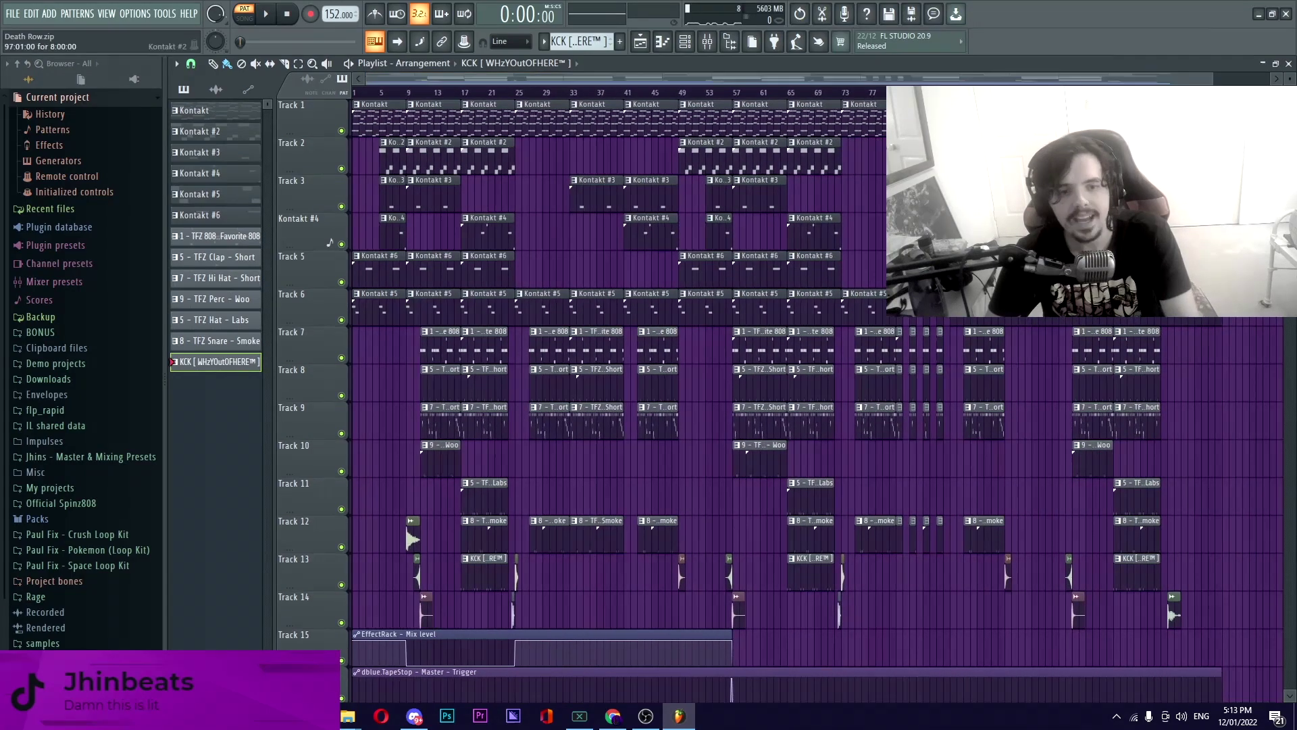
scroll(818, 400, down, 3)
double_click(411, 422)
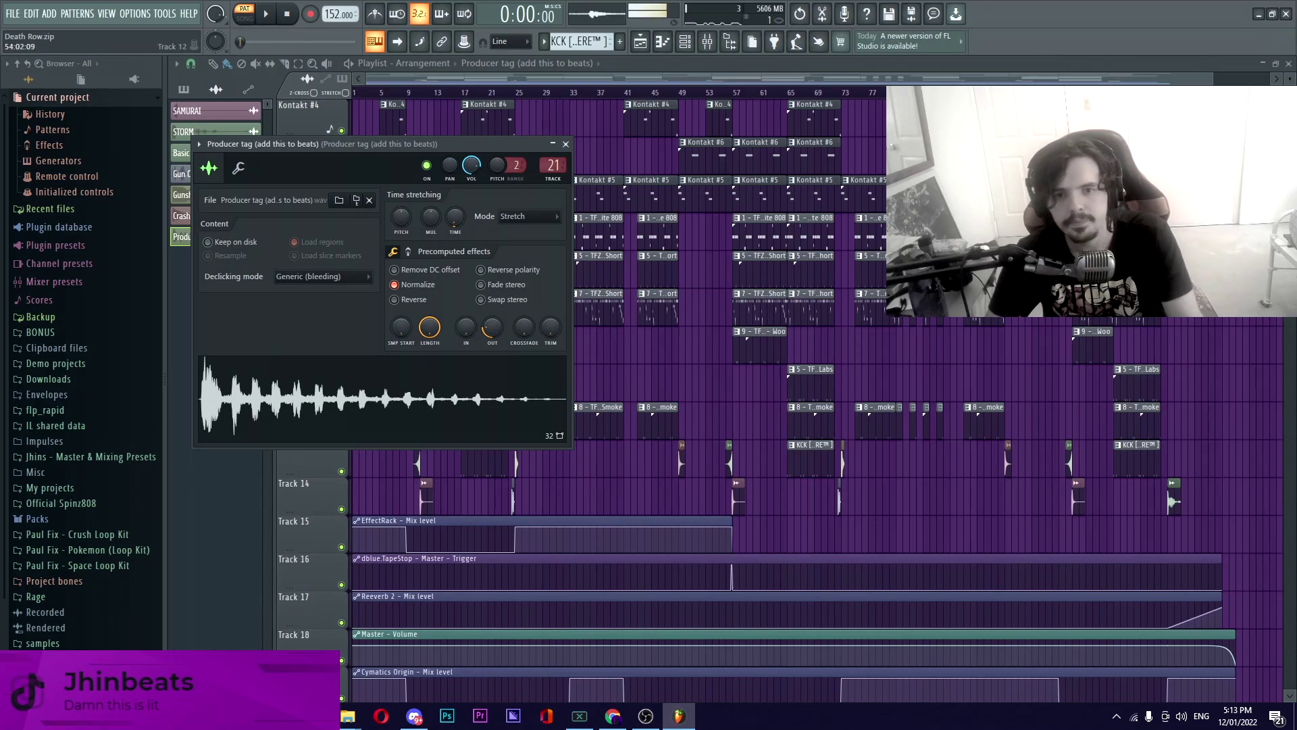
key(Escape)
double_click(416, 458)
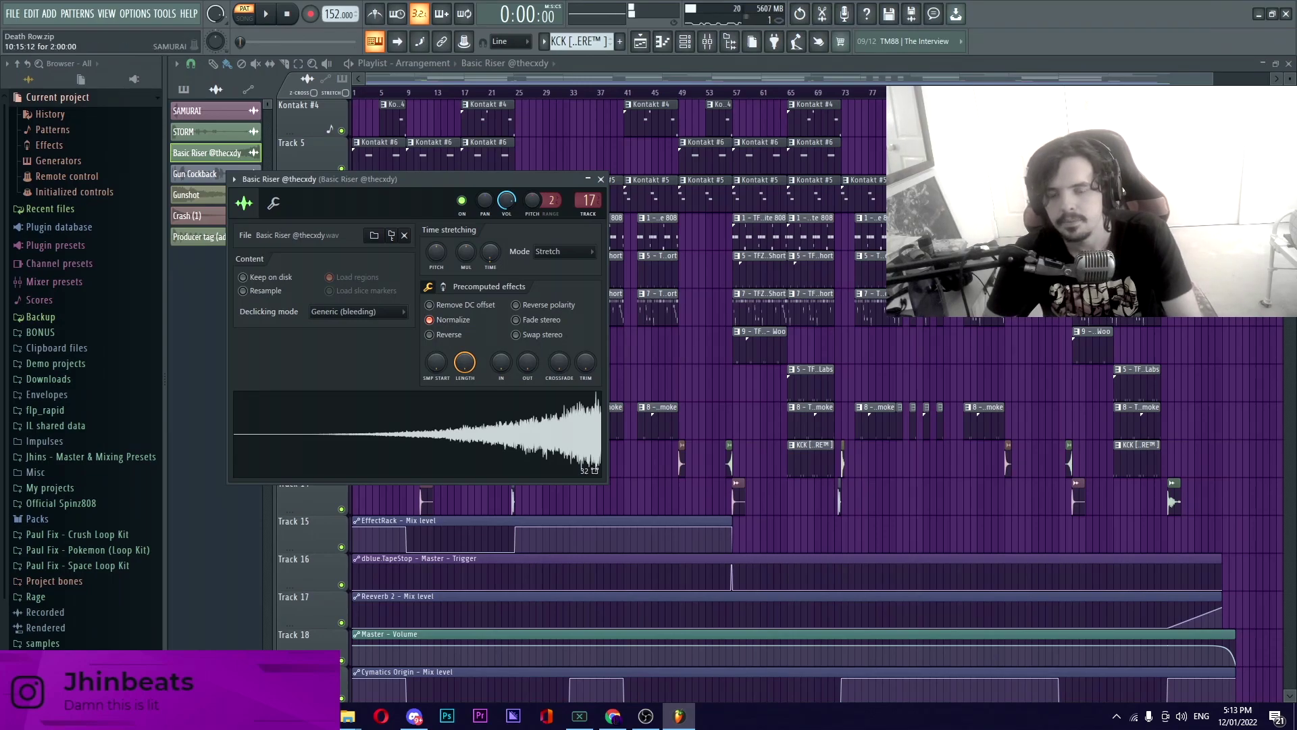
- Open the sample settings of the SAMURAI, Gun Cockback and Gunshot audio clips to show their waveforms
click(207, 111)
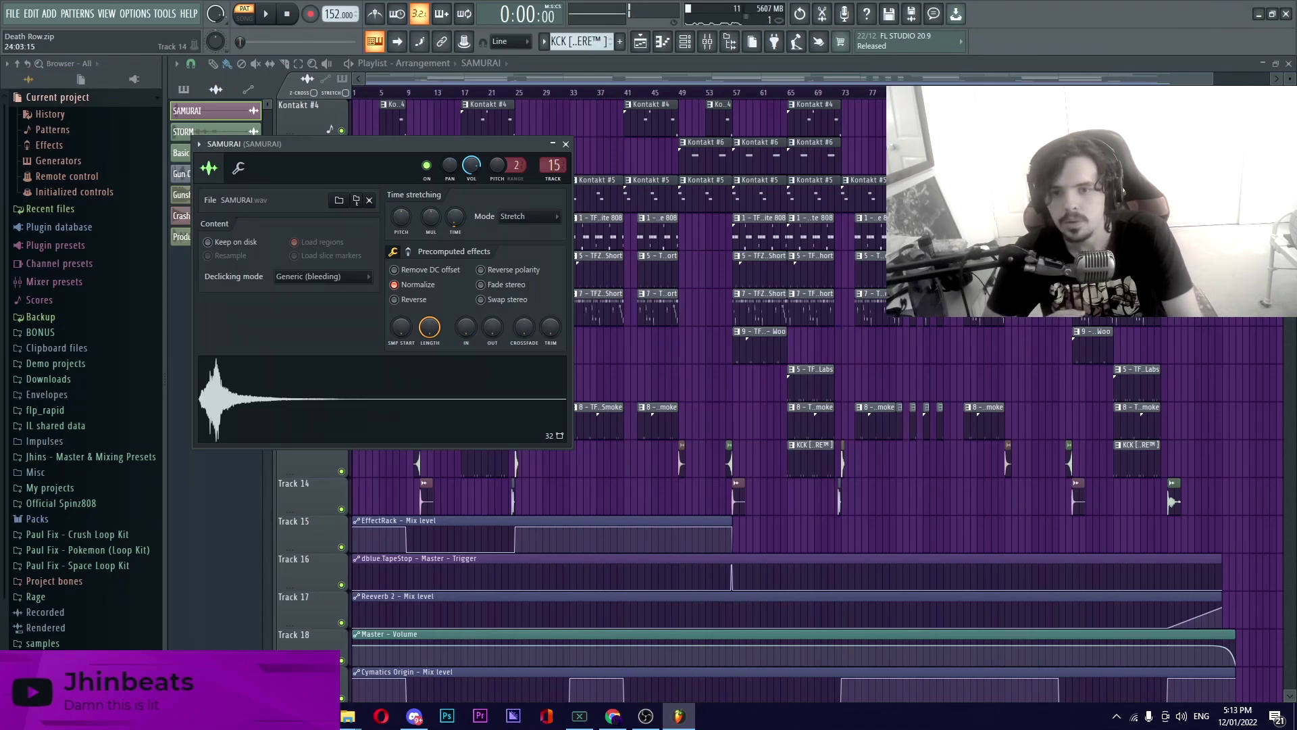
double_click(512, 493)
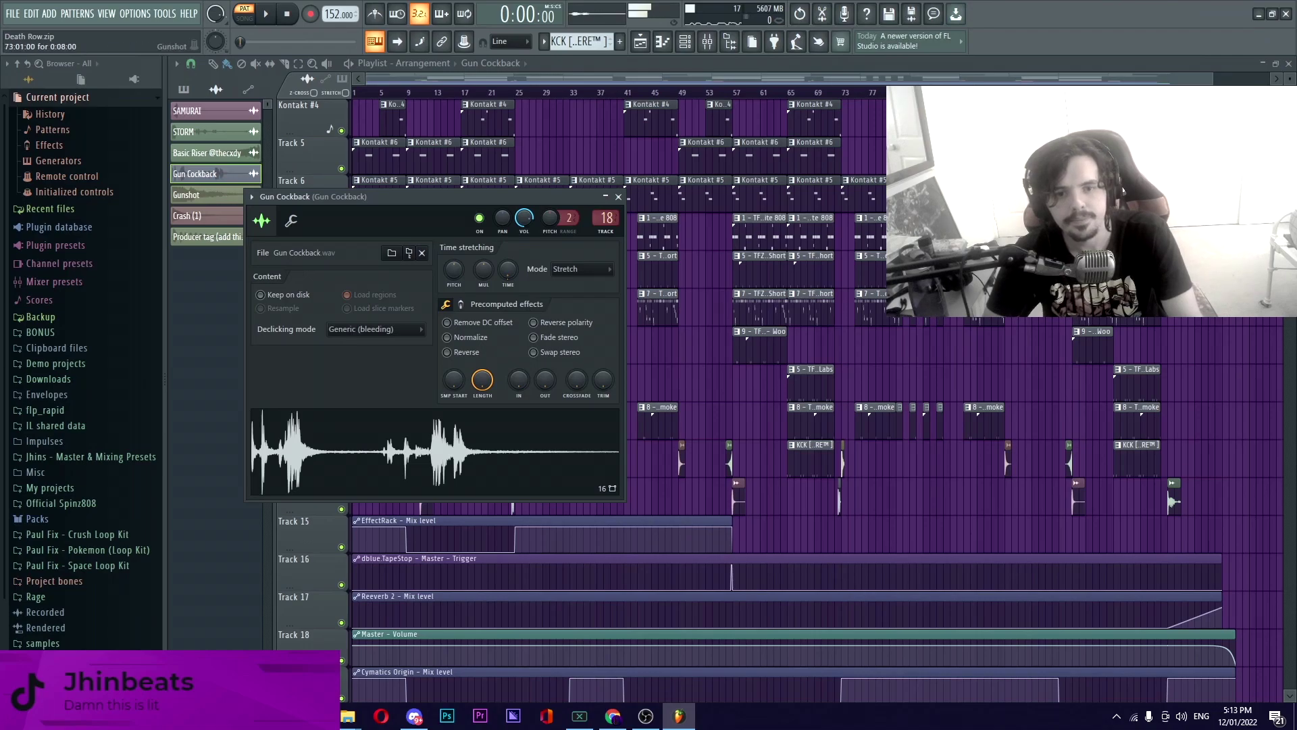
double_click(516, 463)
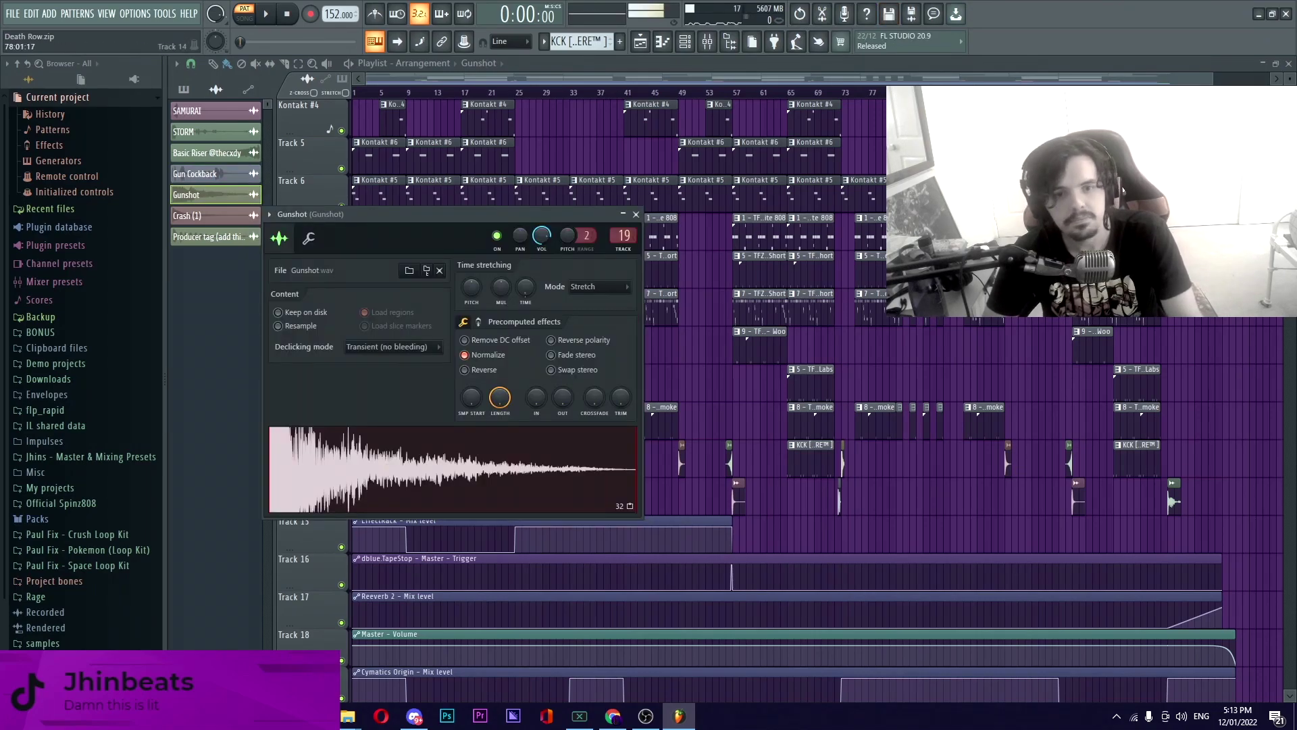
key(Escape)
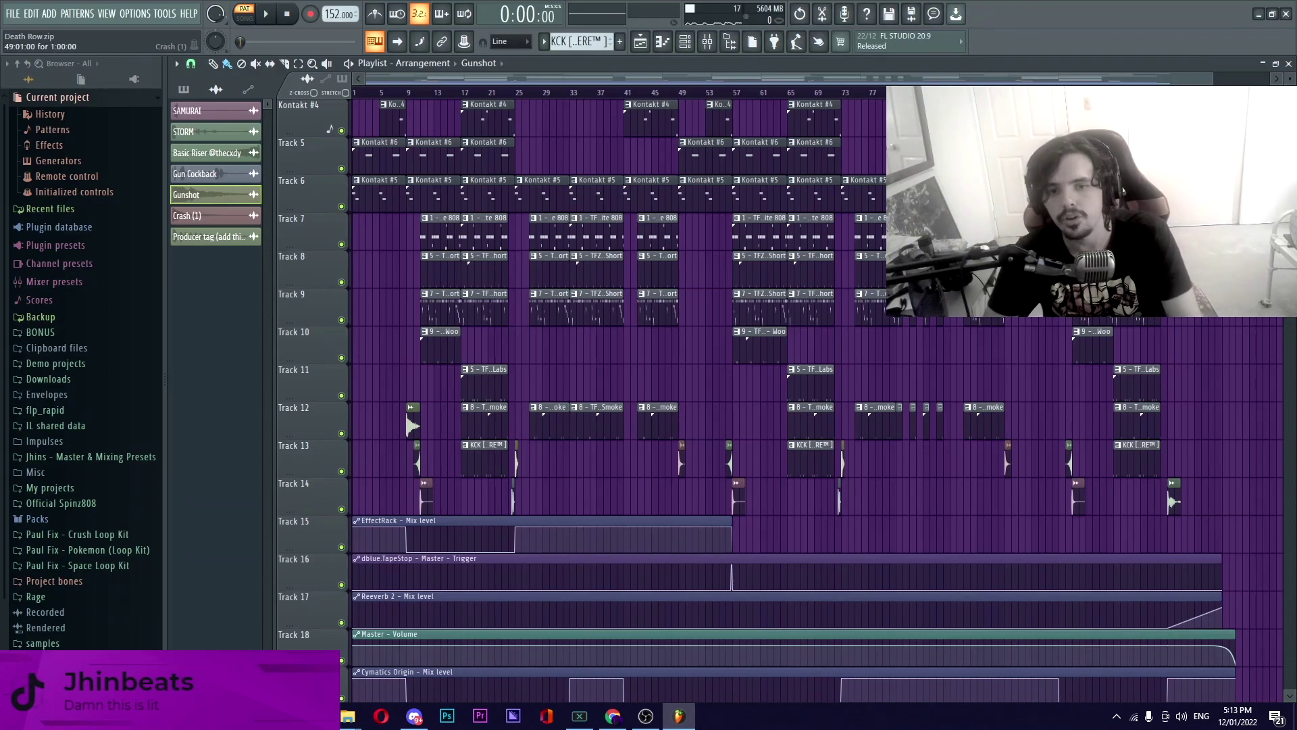
- Open the sample settings of the Crash (1) and STORM audio clips, closing each one after viewing
click(189, 215)
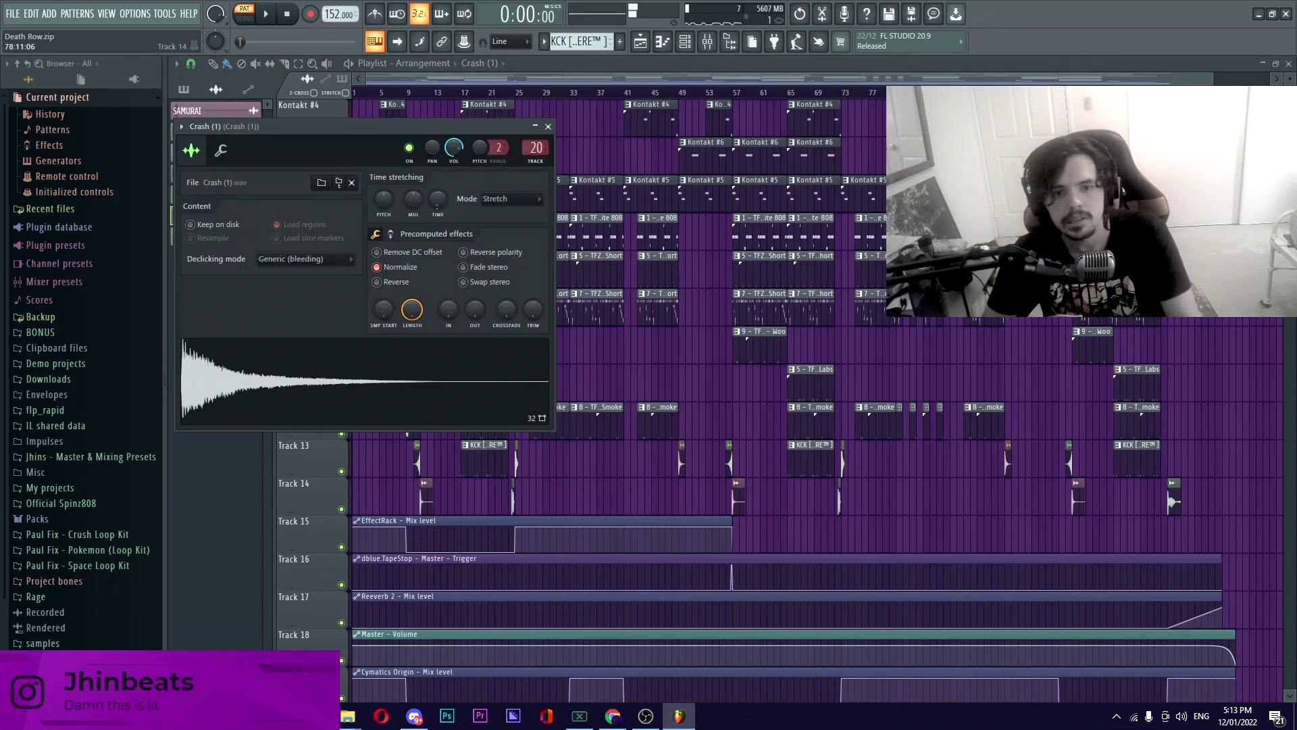
key(Escape)
click(196, 131)
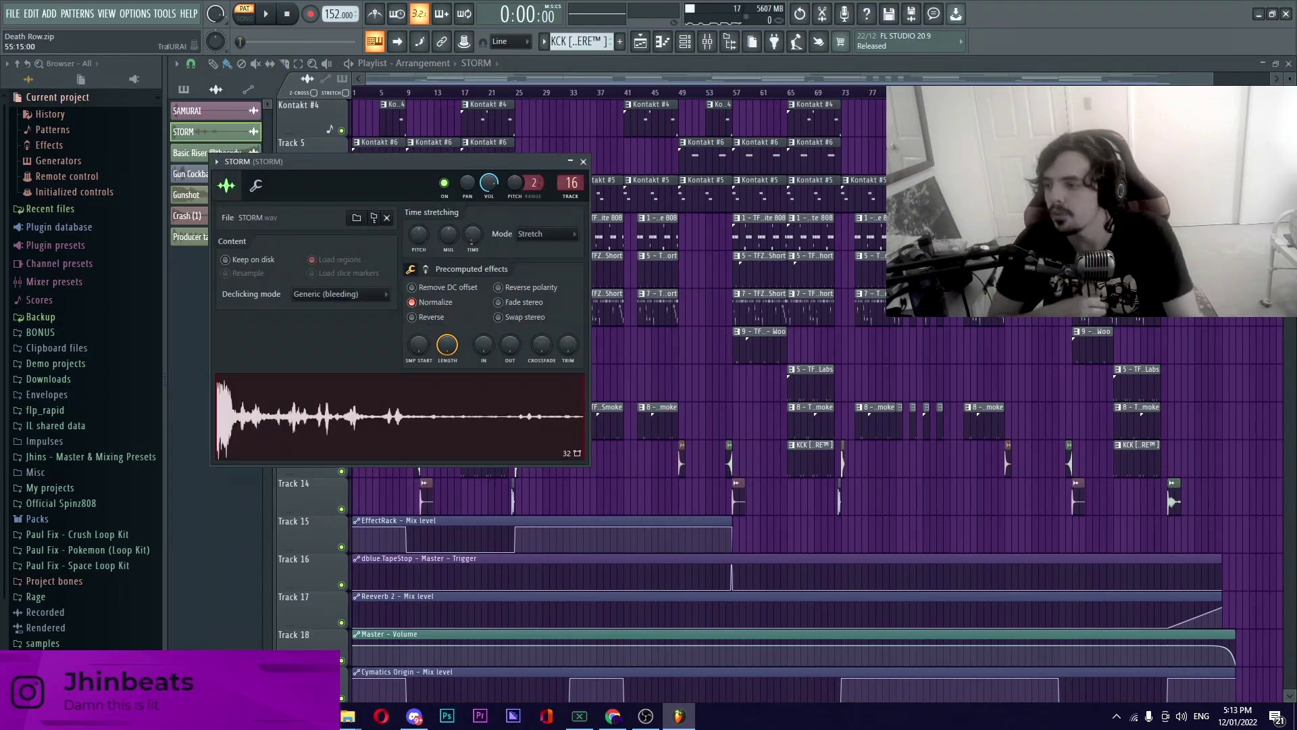
key(Escape)
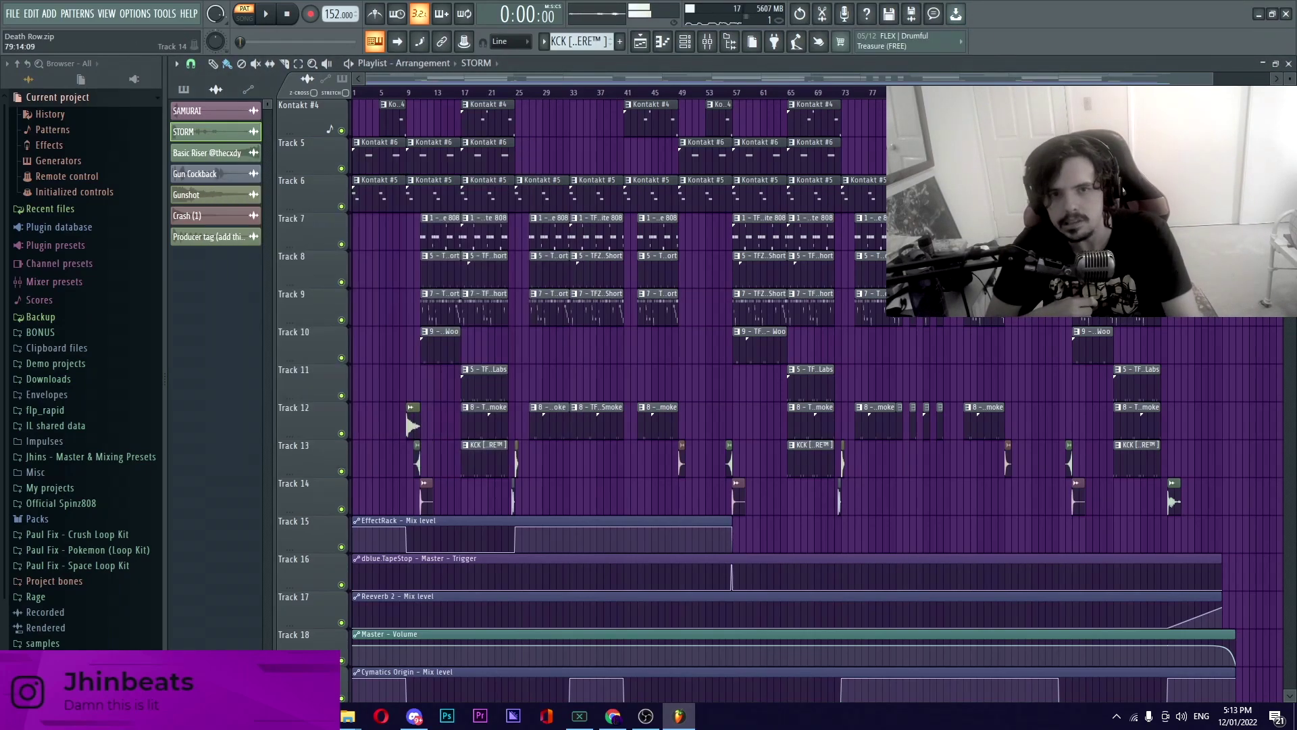
- Examine the automation clips on Tracks 15 to 19, from the effect mix levels and TapeStop trigger to the master volume fade-out
scroll(784, 399, down, 2)
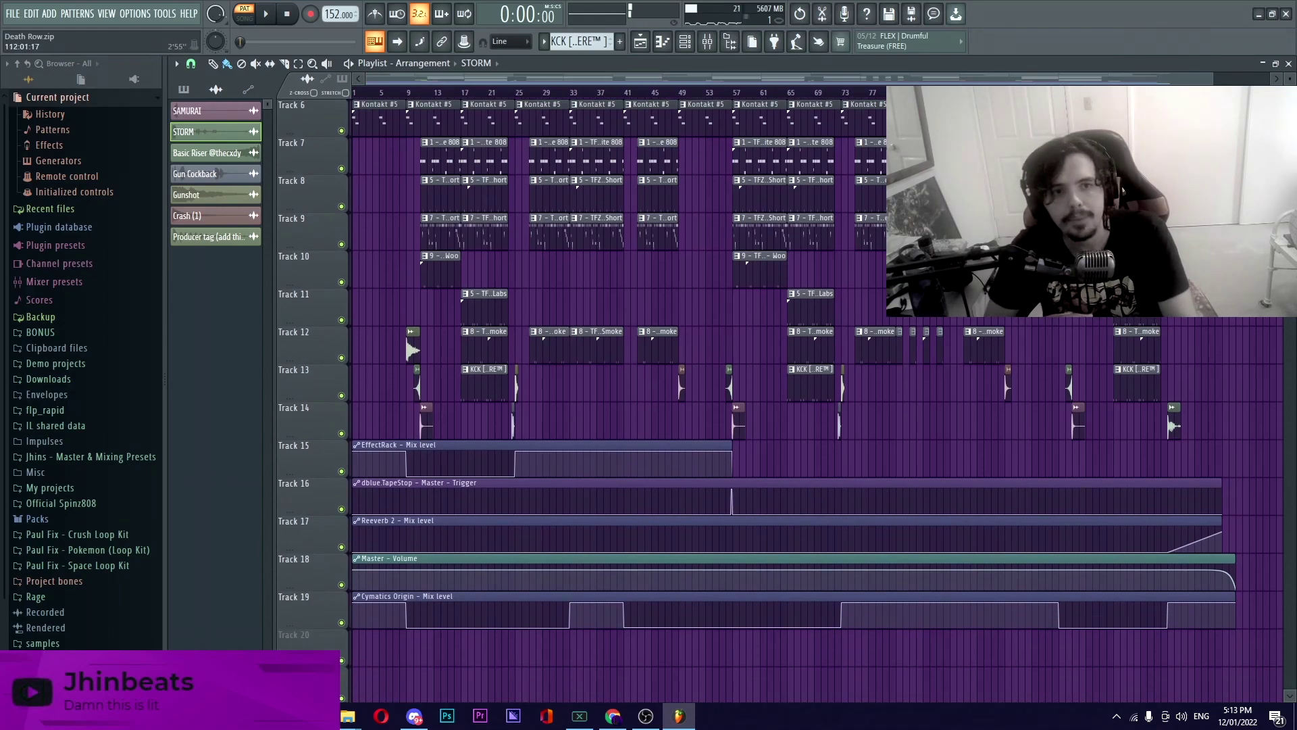
drag(1211, 78, 1156, 78)
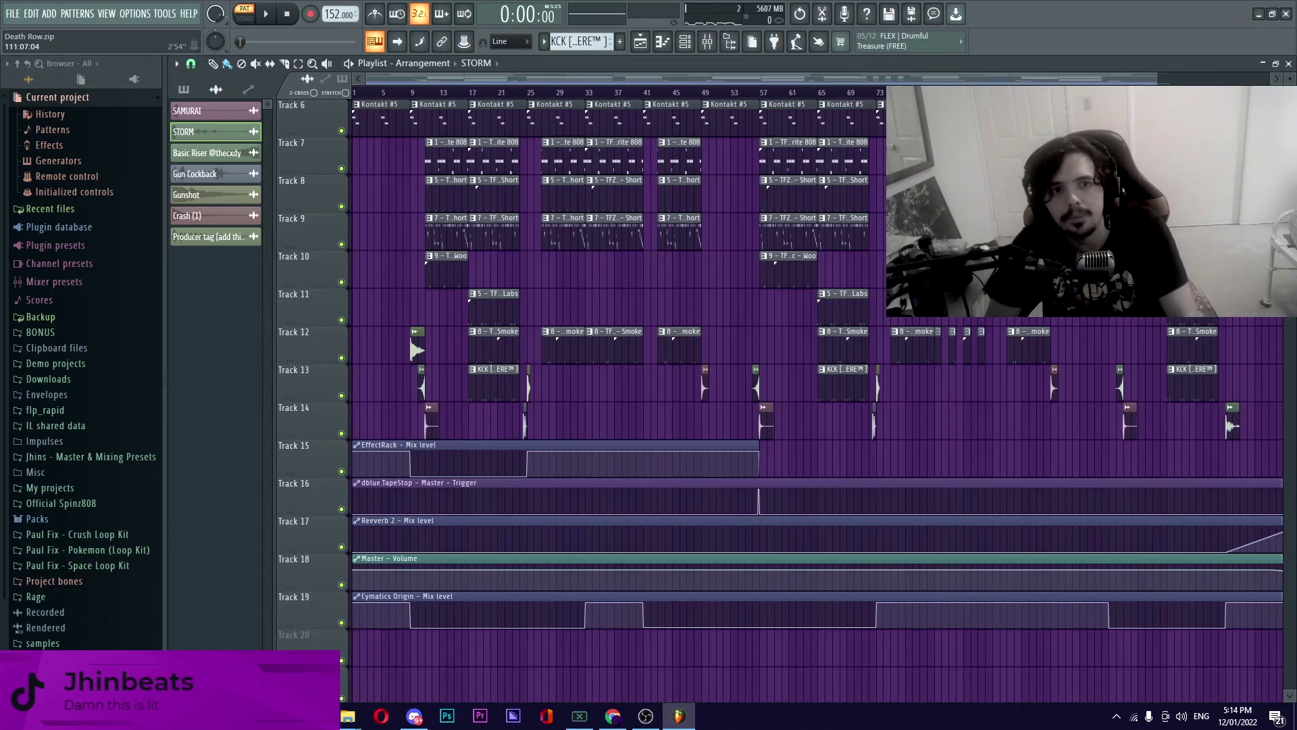
drag(1156, 79, 1192, 78)
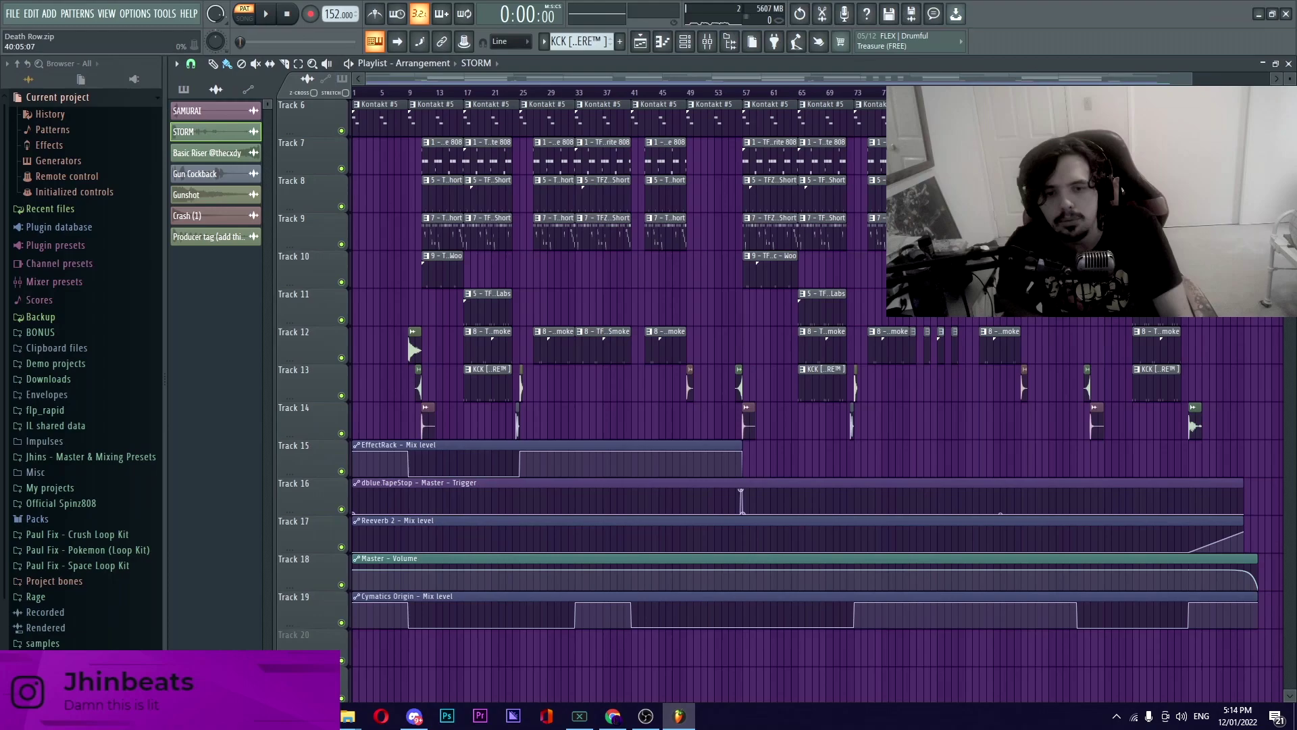
drag(1191, 78, 768, 78)
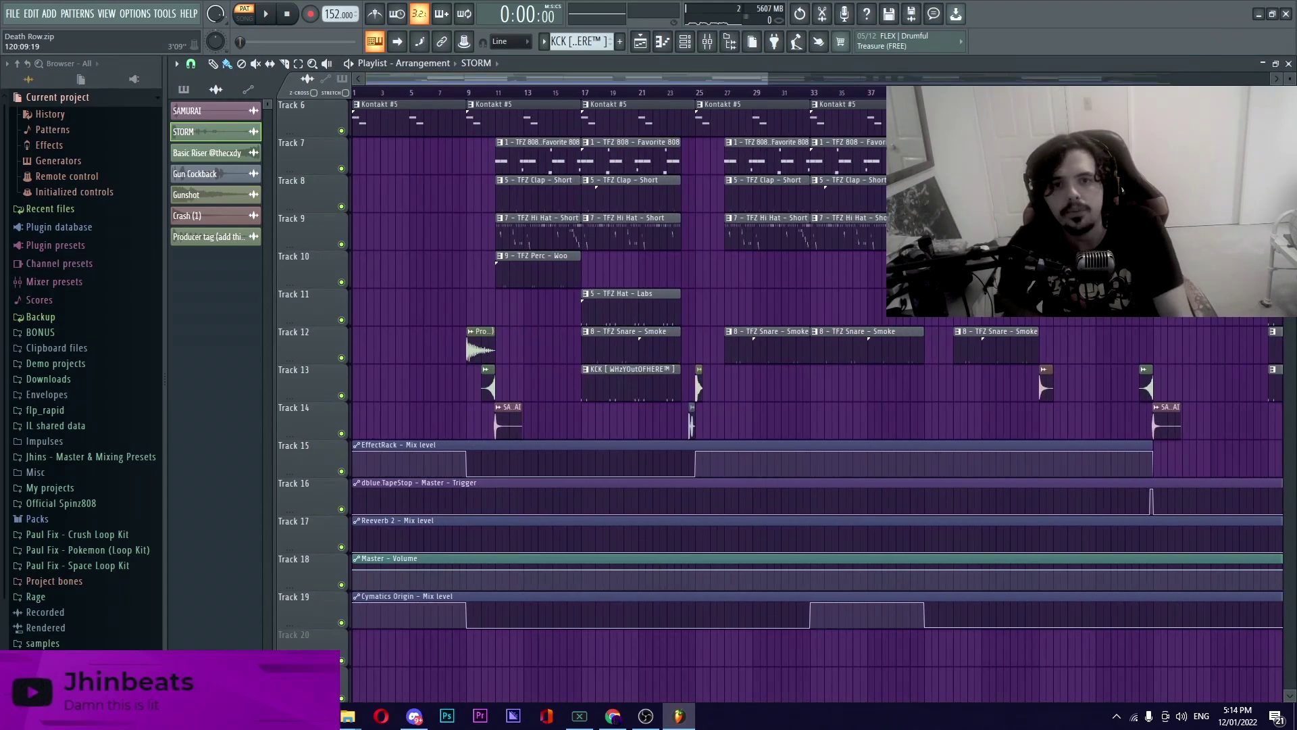
drag(675, 79, 1241, 78)
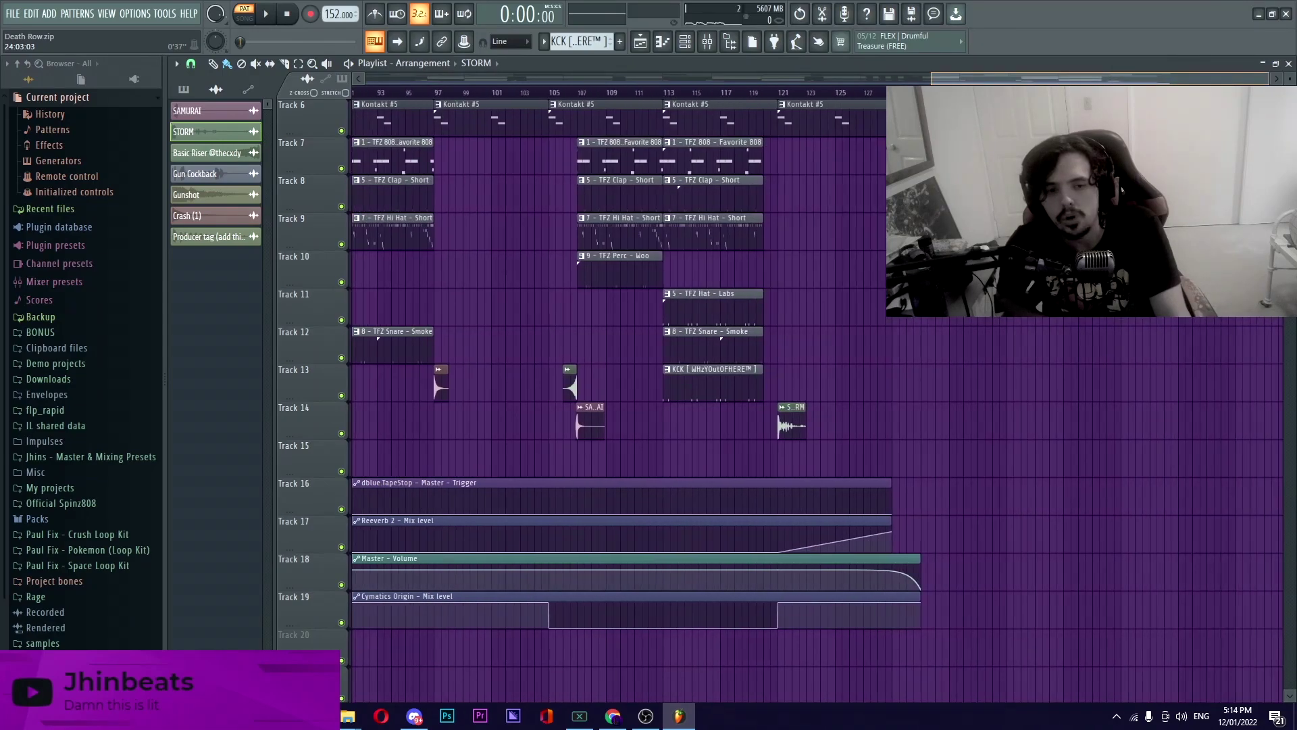
scroll(608, 338, right, 2)
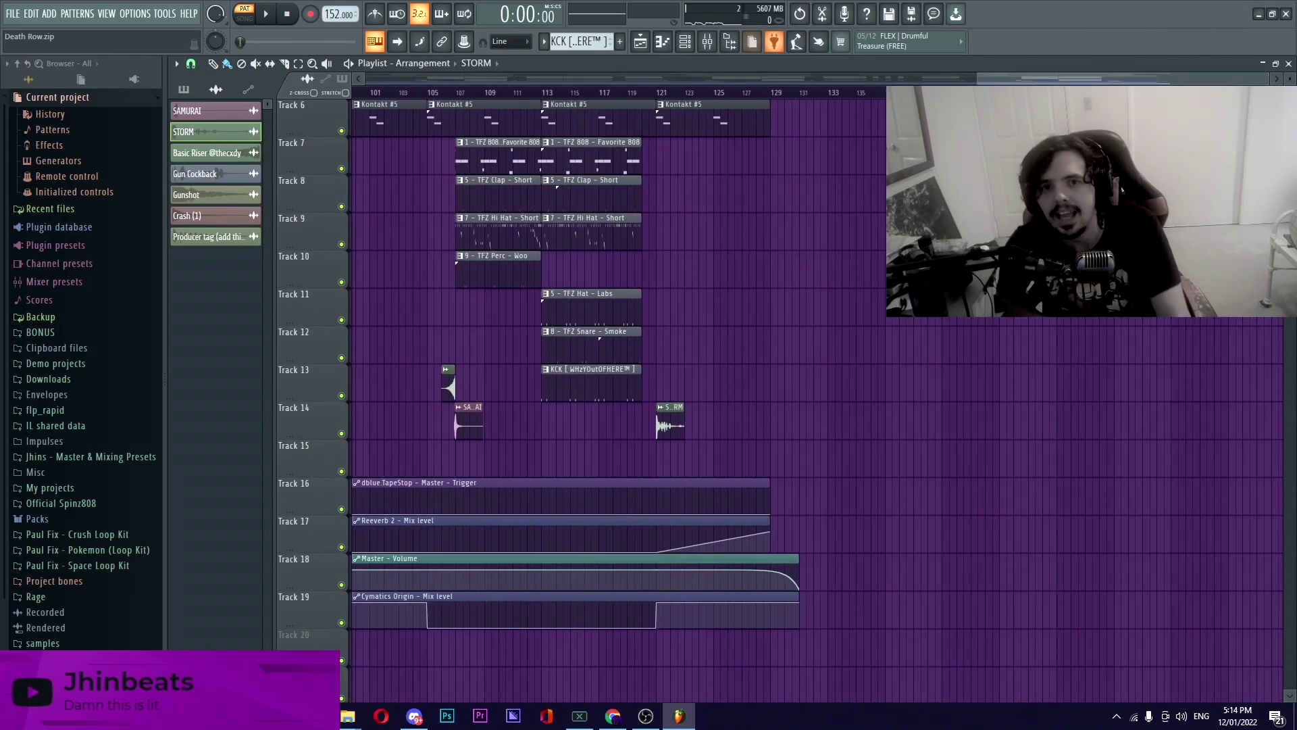
scroll(747, 230, up, 2)
scroll(588, 338, down, 6)
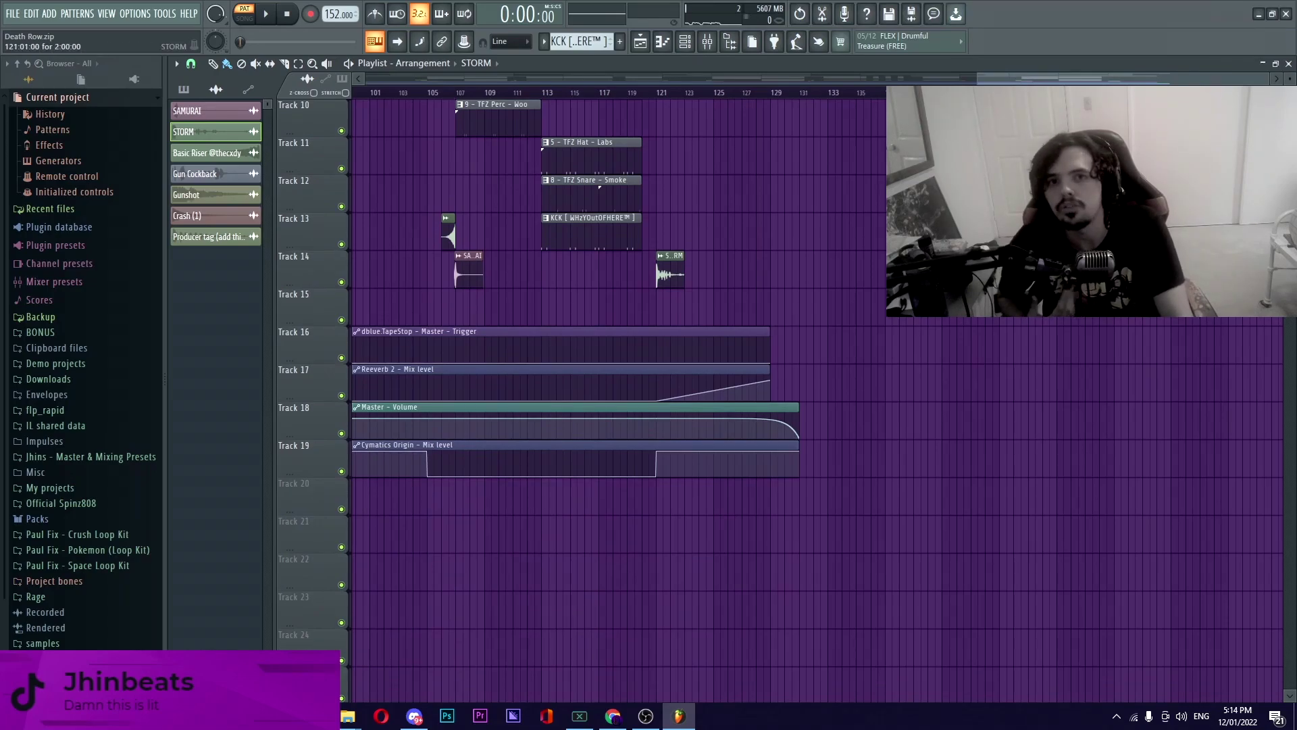
- Switch to song mode at bar 1 and show the whole arrangement from Track 1
drag(977, 78, 352, 92)
scroll(766, 332, up, 9)
scroll(766, 332, up, 1)
scroll(770, 331, up, 3)
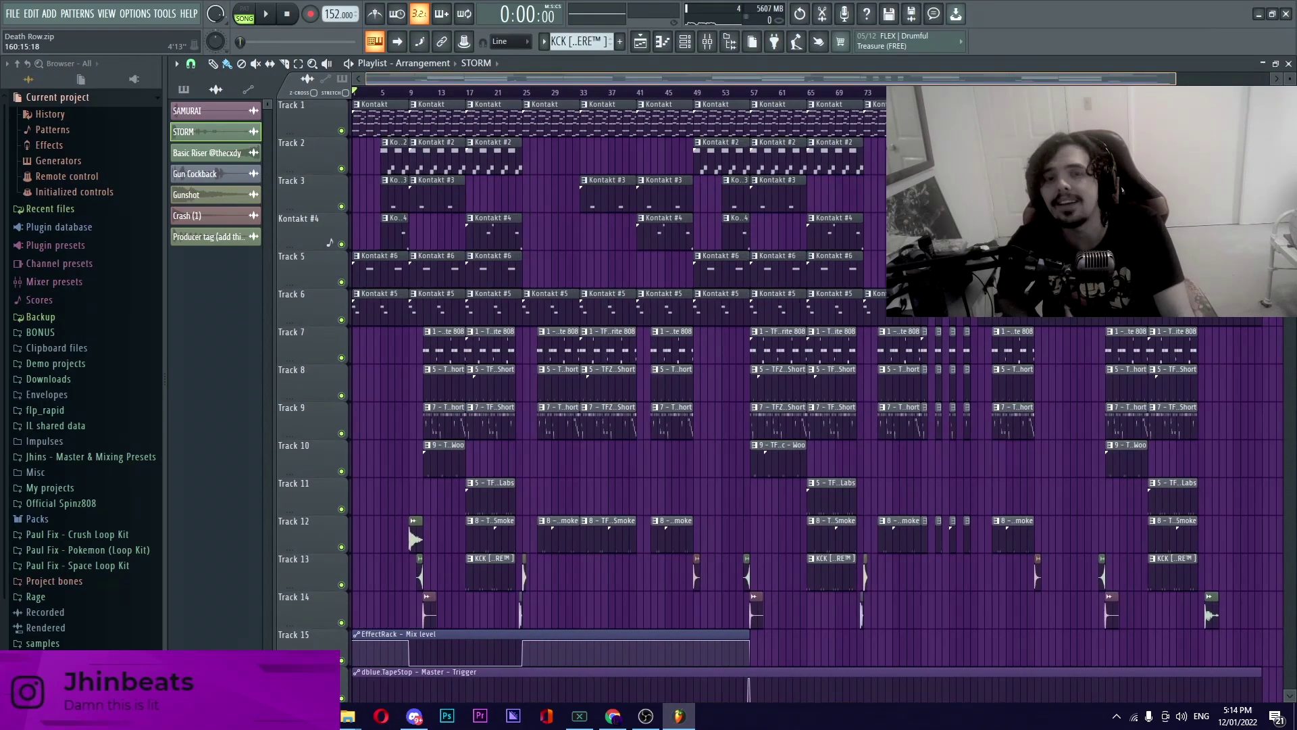